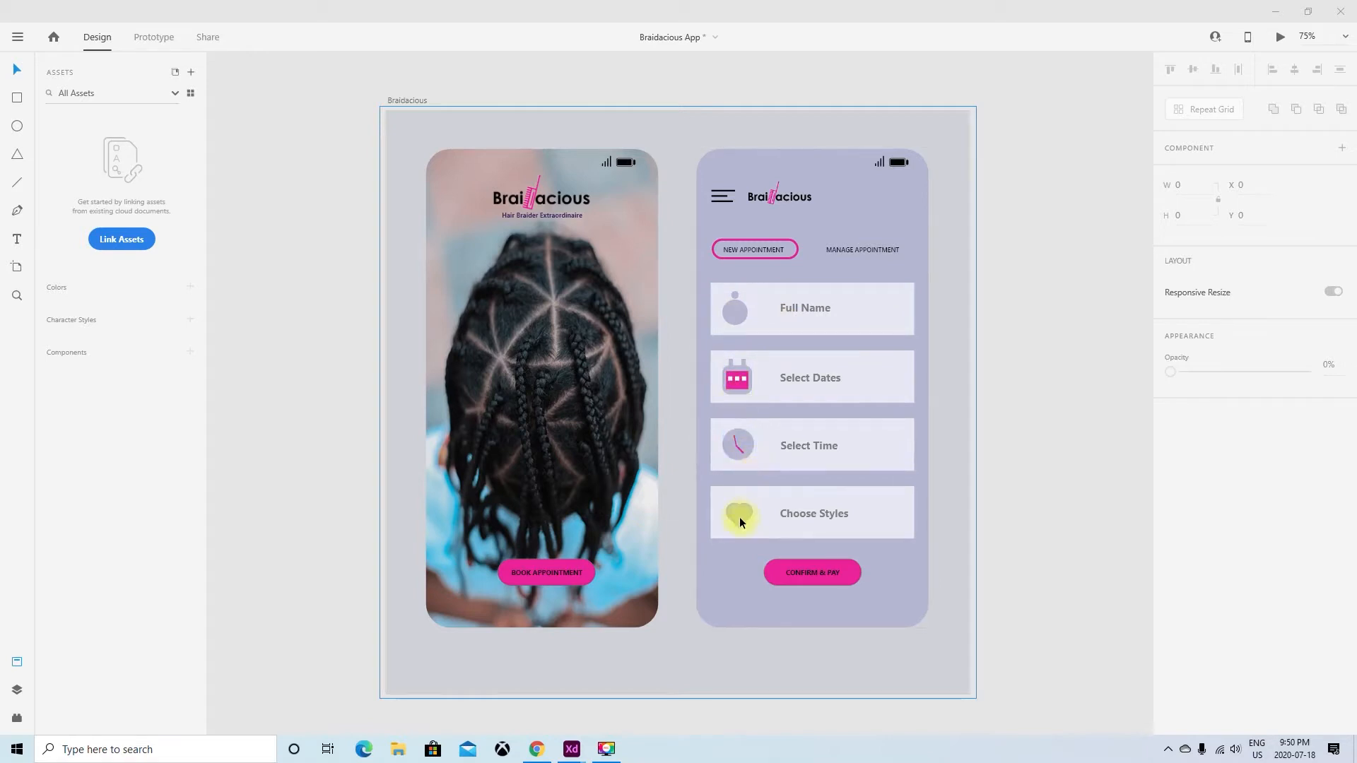
Step: Draw a new artboard about 1078 × 1085 beside the existing Braidacious artboard
scroll(872, 425, right, 5)
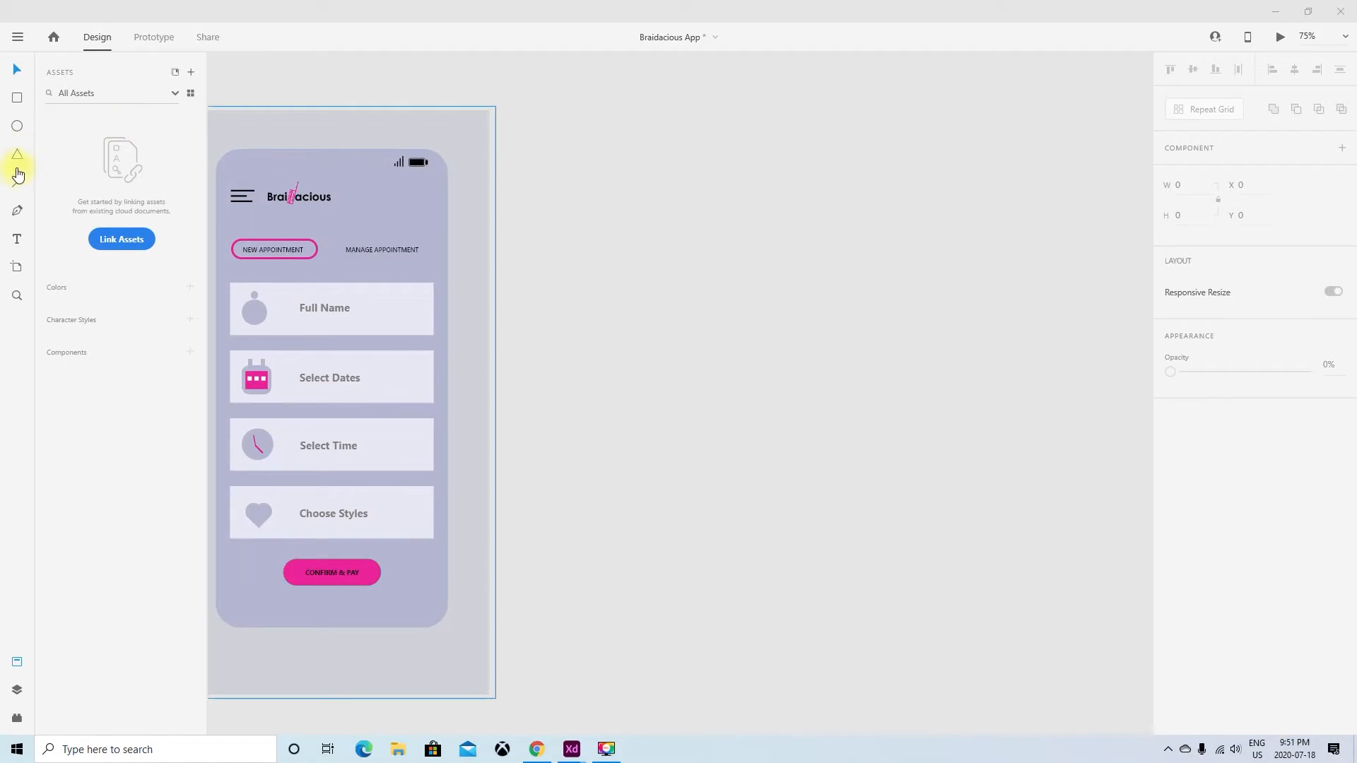
click(16, 266)
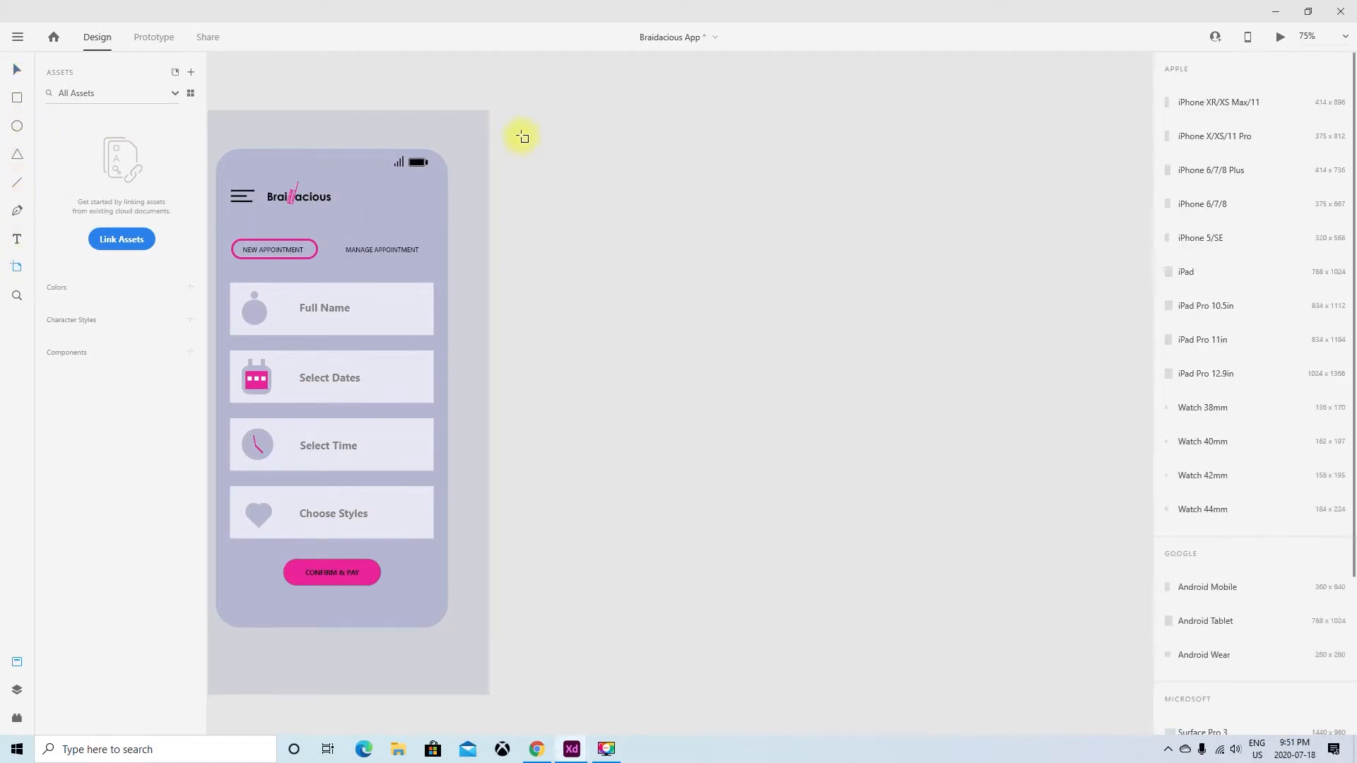
drag(534, 119, 1105, 699)
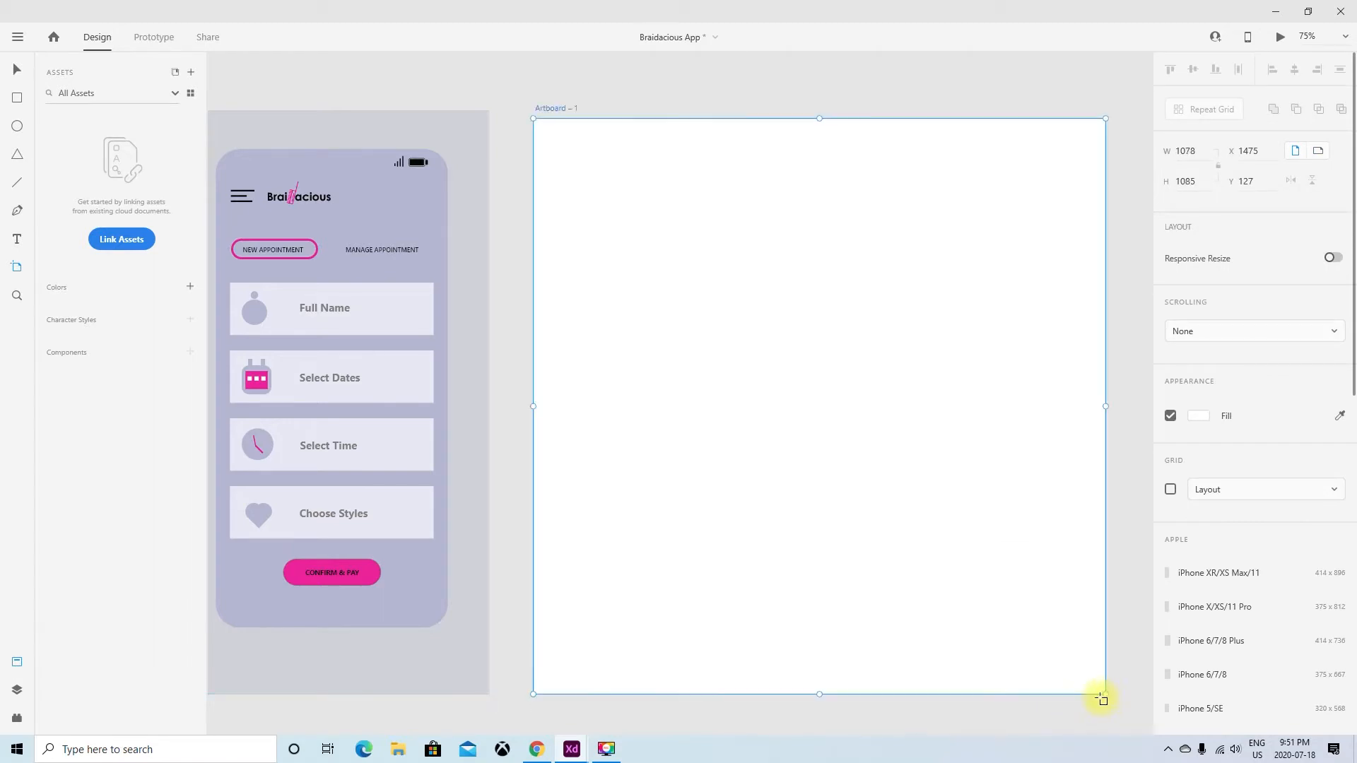
scroll(1084, 673, down, 1)
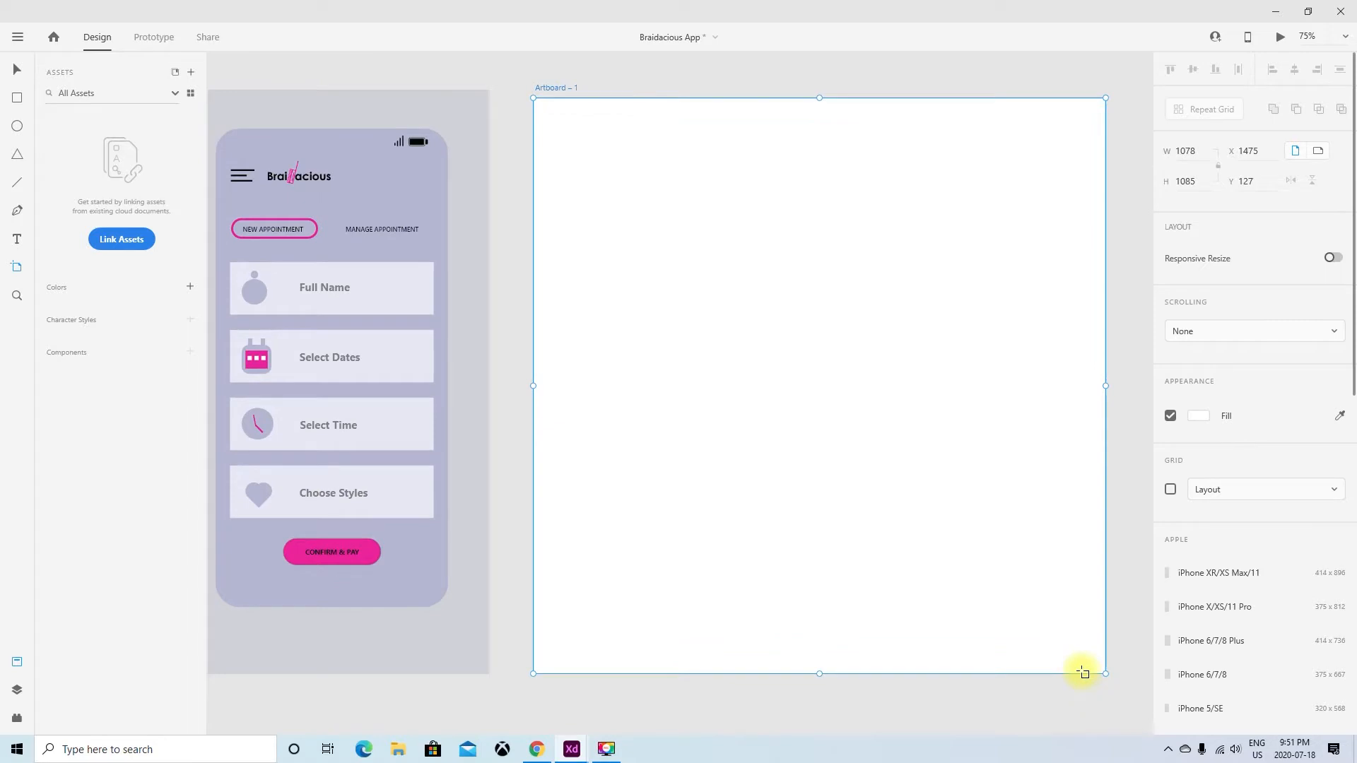
click(16, 71)
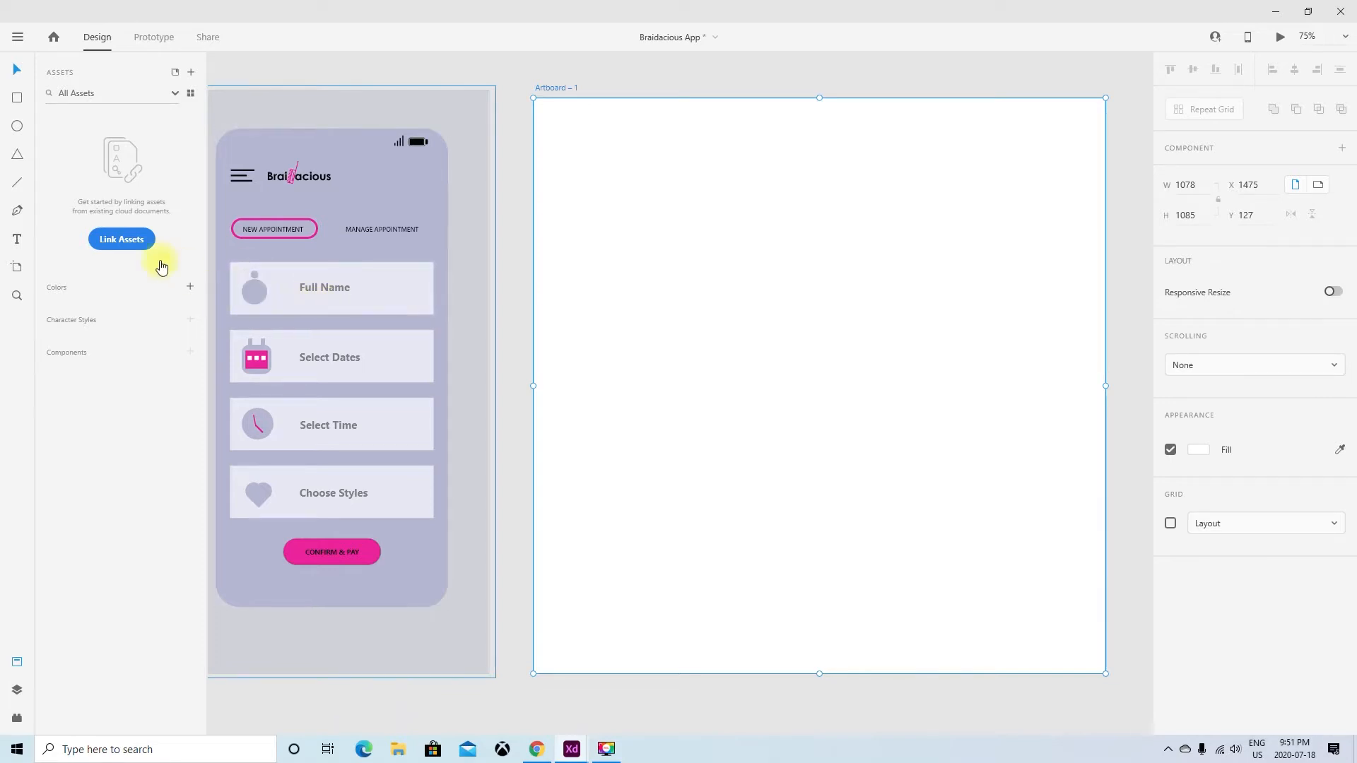
Step: Draw a small circle about 48 × 48 in the upper middle of the new artboard
click(17, 127)
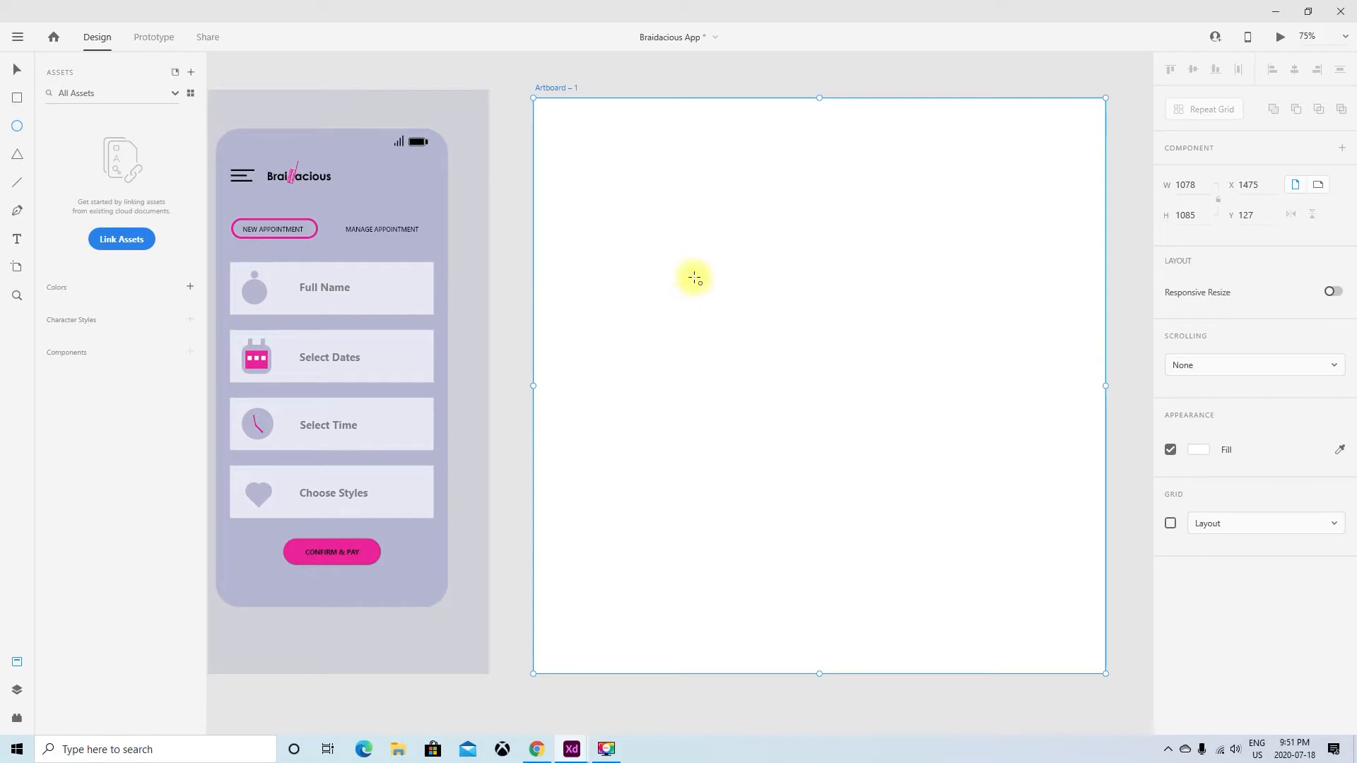
drag(790, 219, 804, 239)
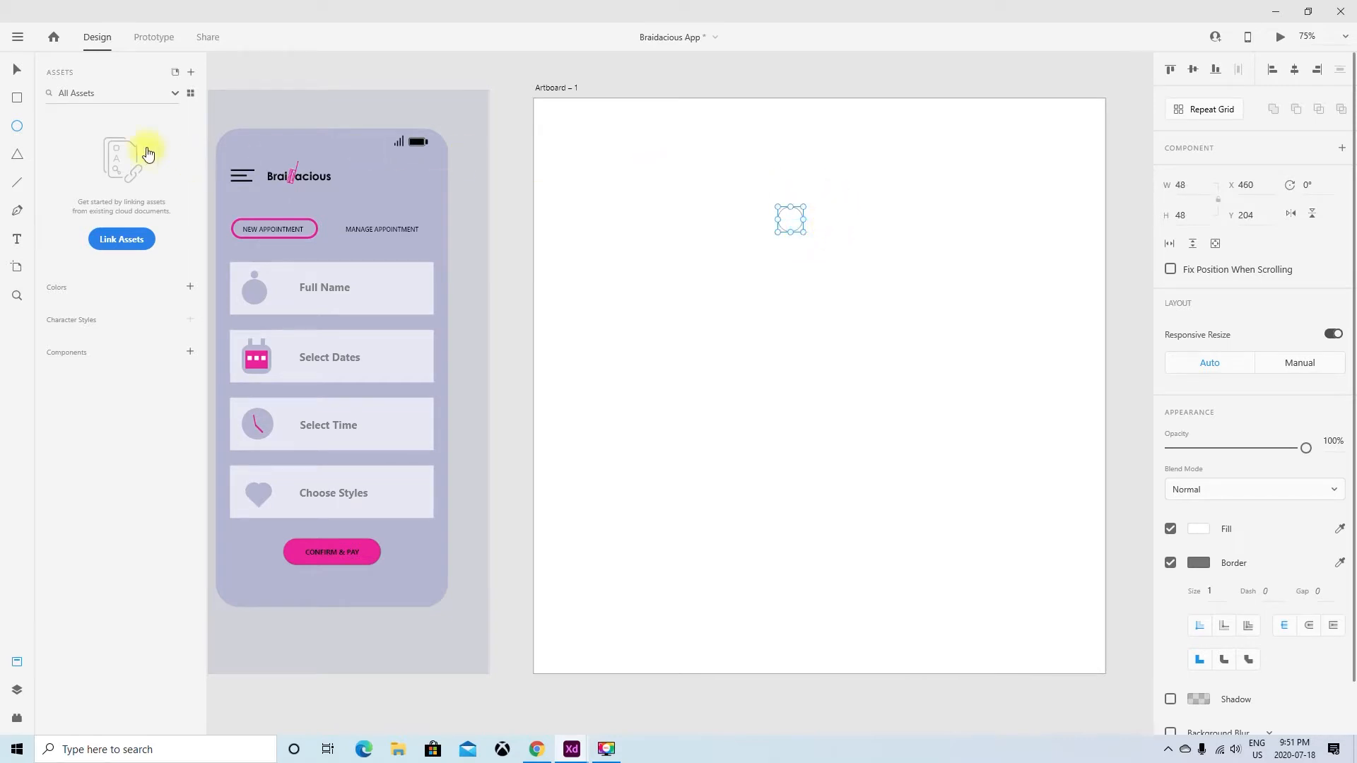
click(14, 71)
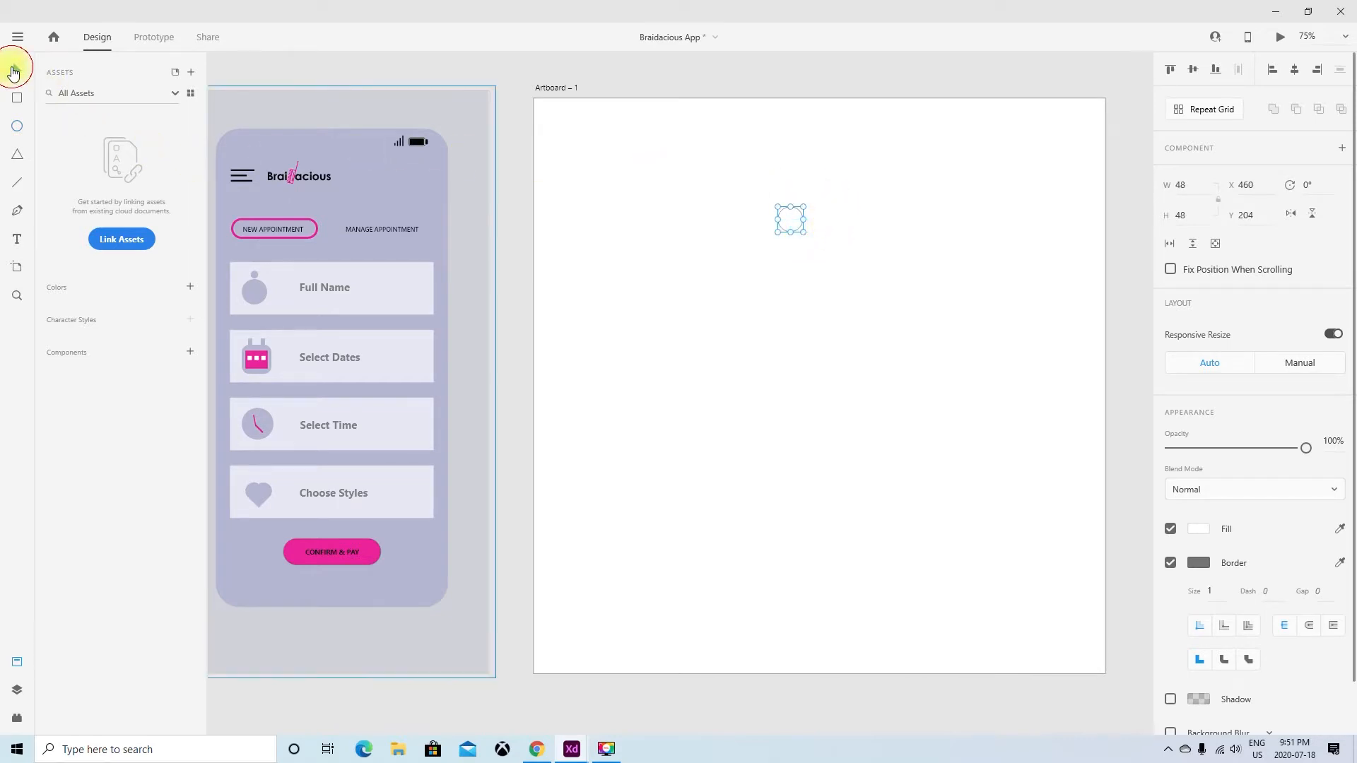
click(798, 318)
Step: Draw a larger circle about 130 × 130 and place it centred just below the small circle
click(17, 127)
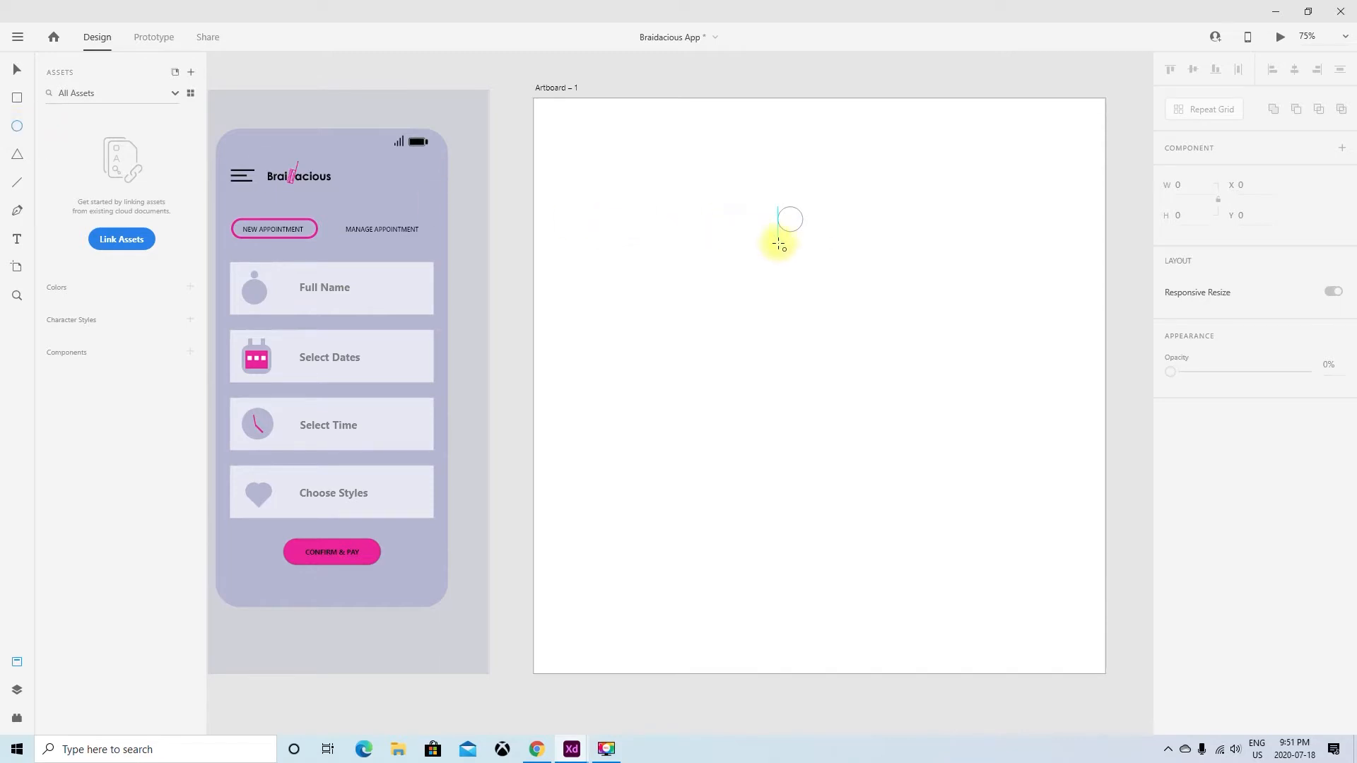
drag(784, 245, 818, 290)
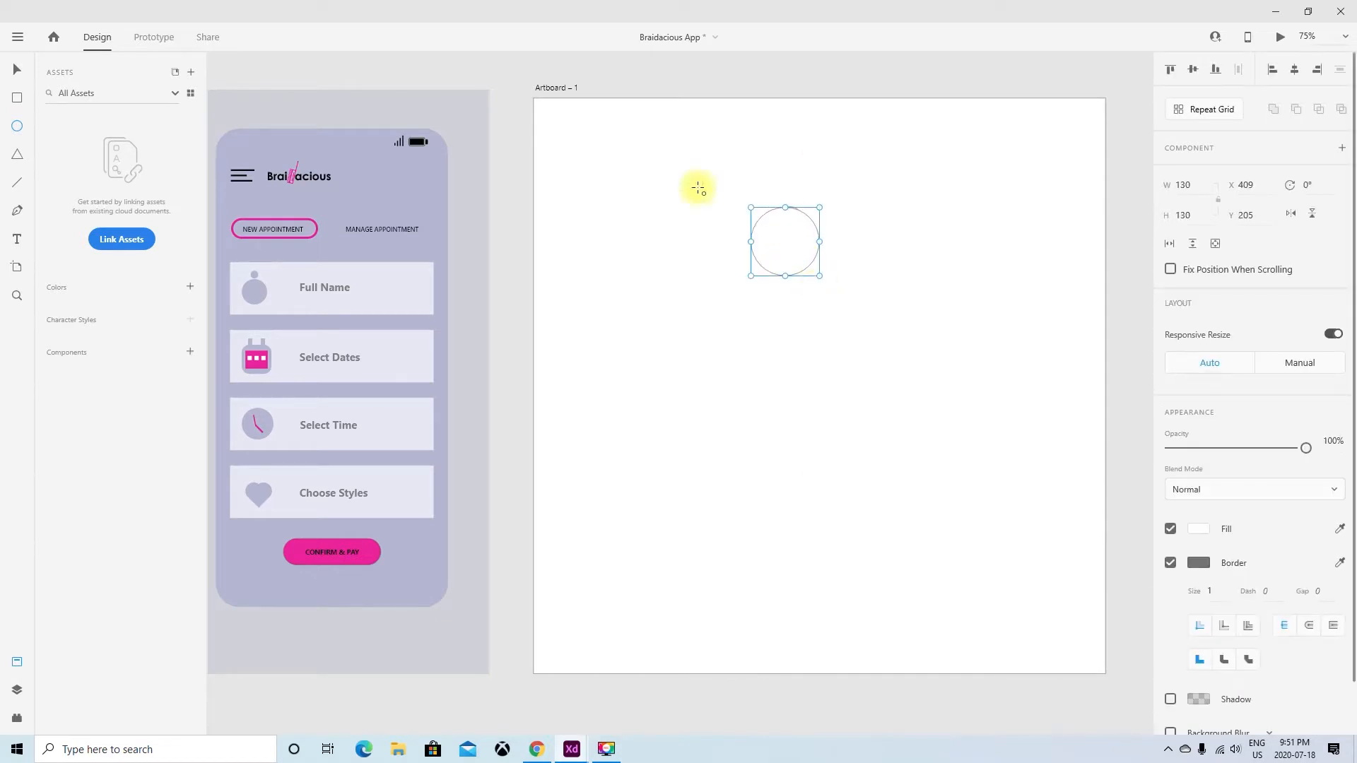
click(17, 69)
drag(791, 266, 799, 297)
click(878, 255)
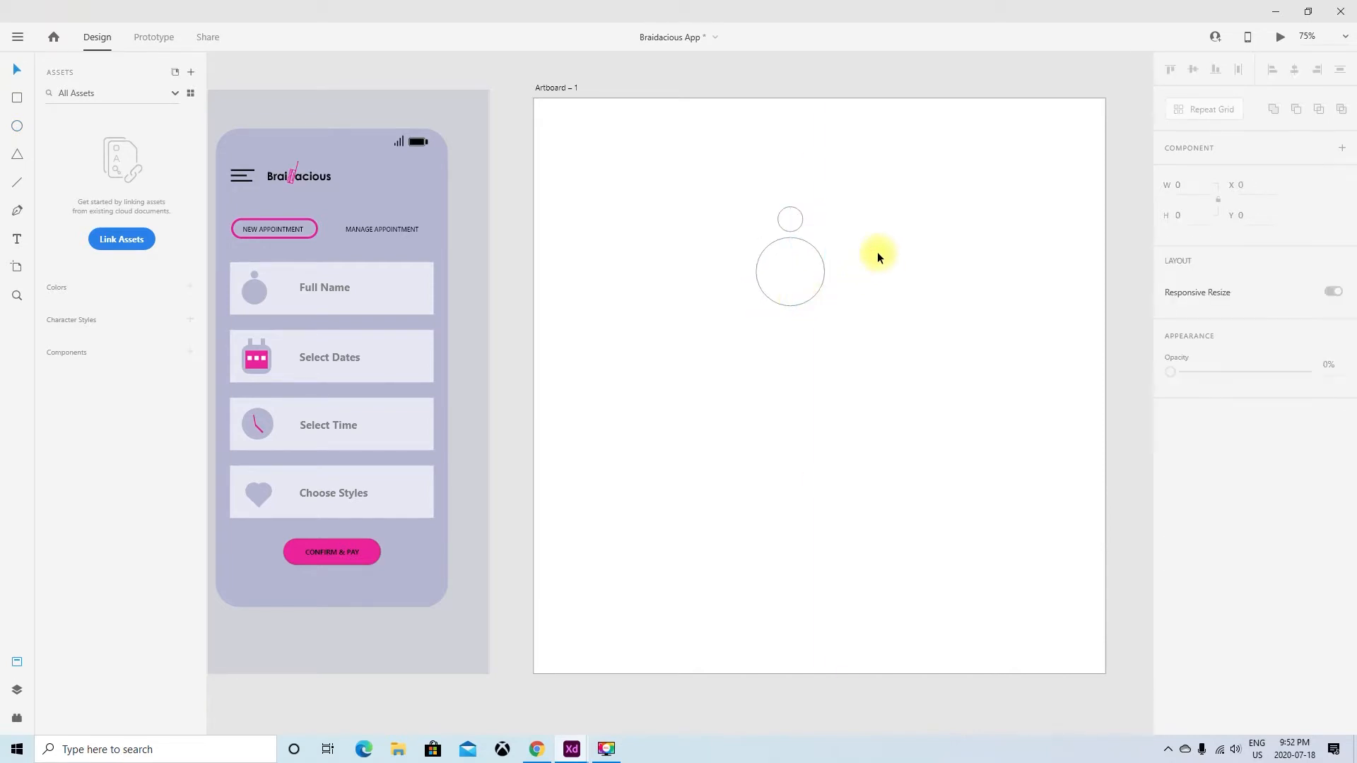
Step: Move the small circle slightly down to about Y 209, closer to the large circle
scroll(876, 252, left, 1)
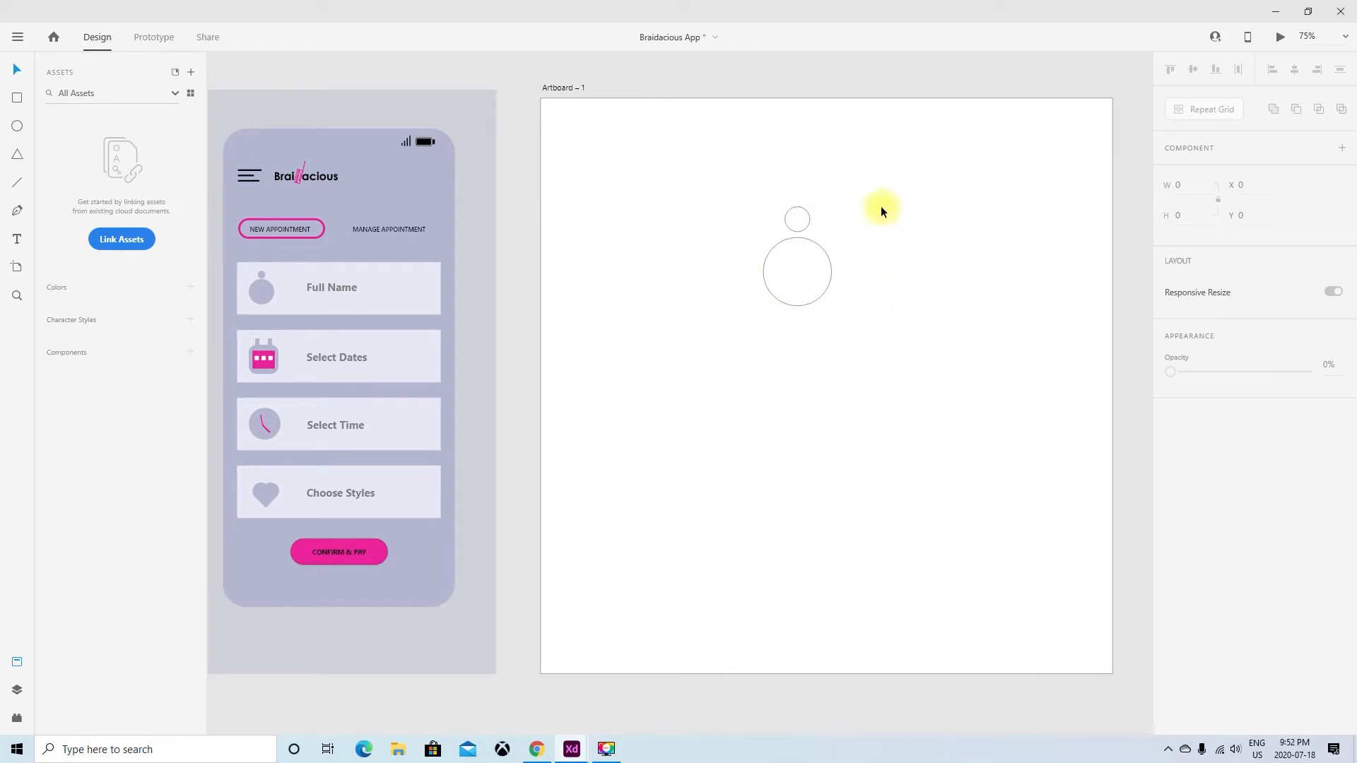
click(800, 231)
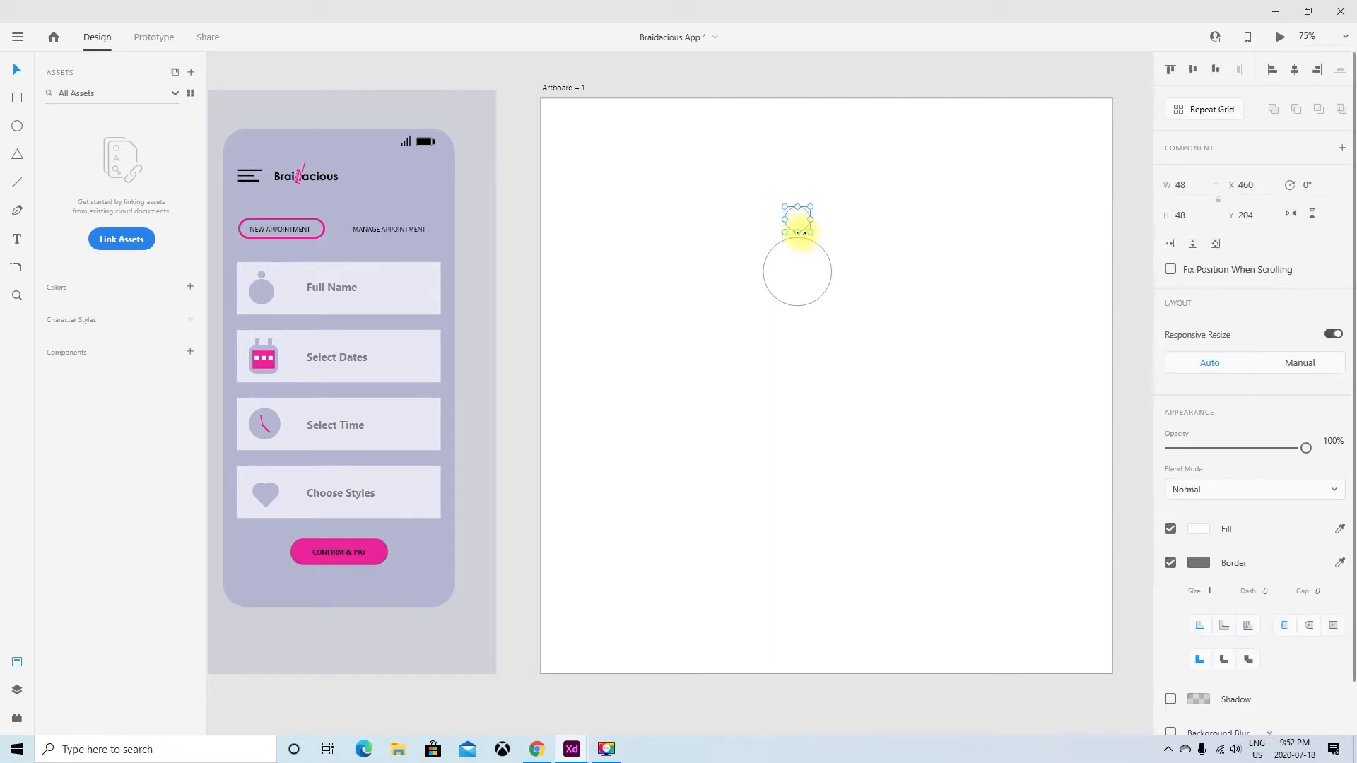
drag(800, 232, 800, 234)
click(887, 189)
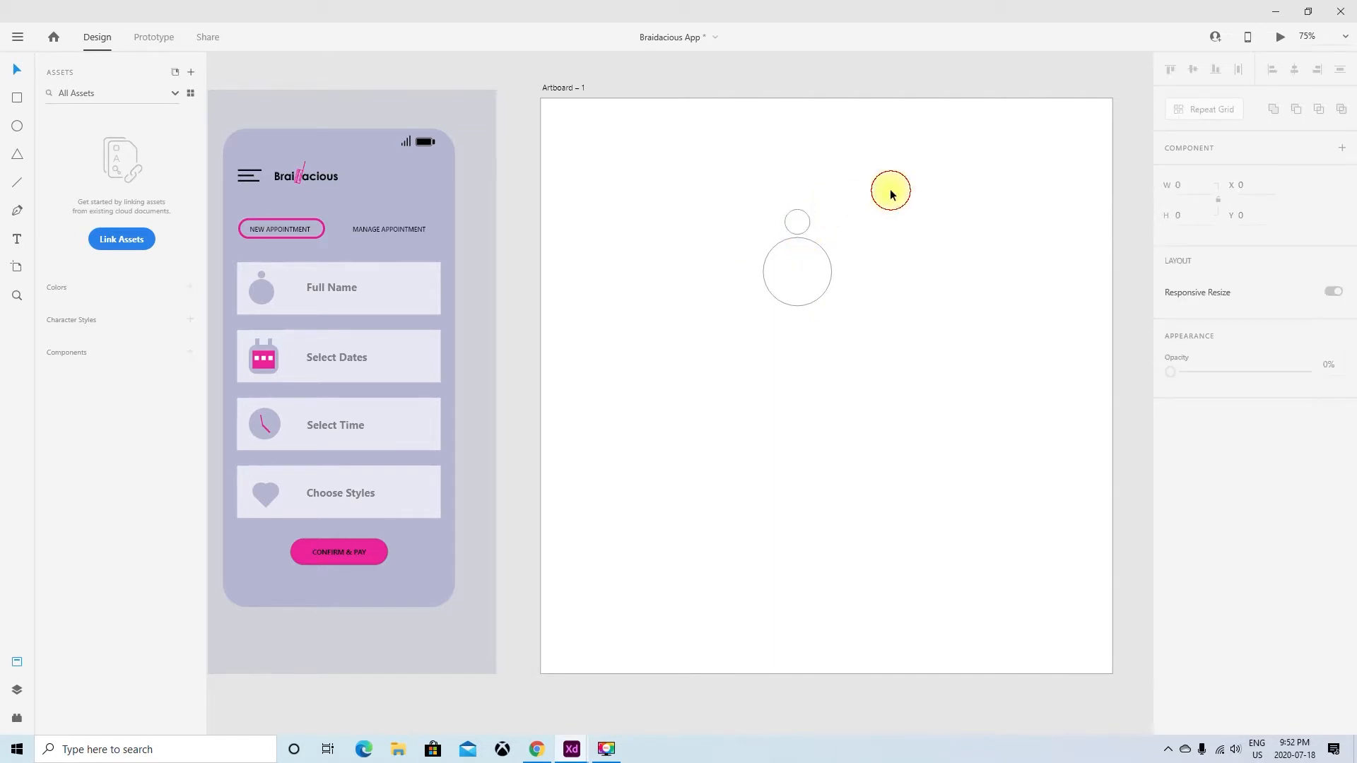
Step: Fill both circles with the lavender sampled from the Full Name icon and remove their borders
click(799, 232)
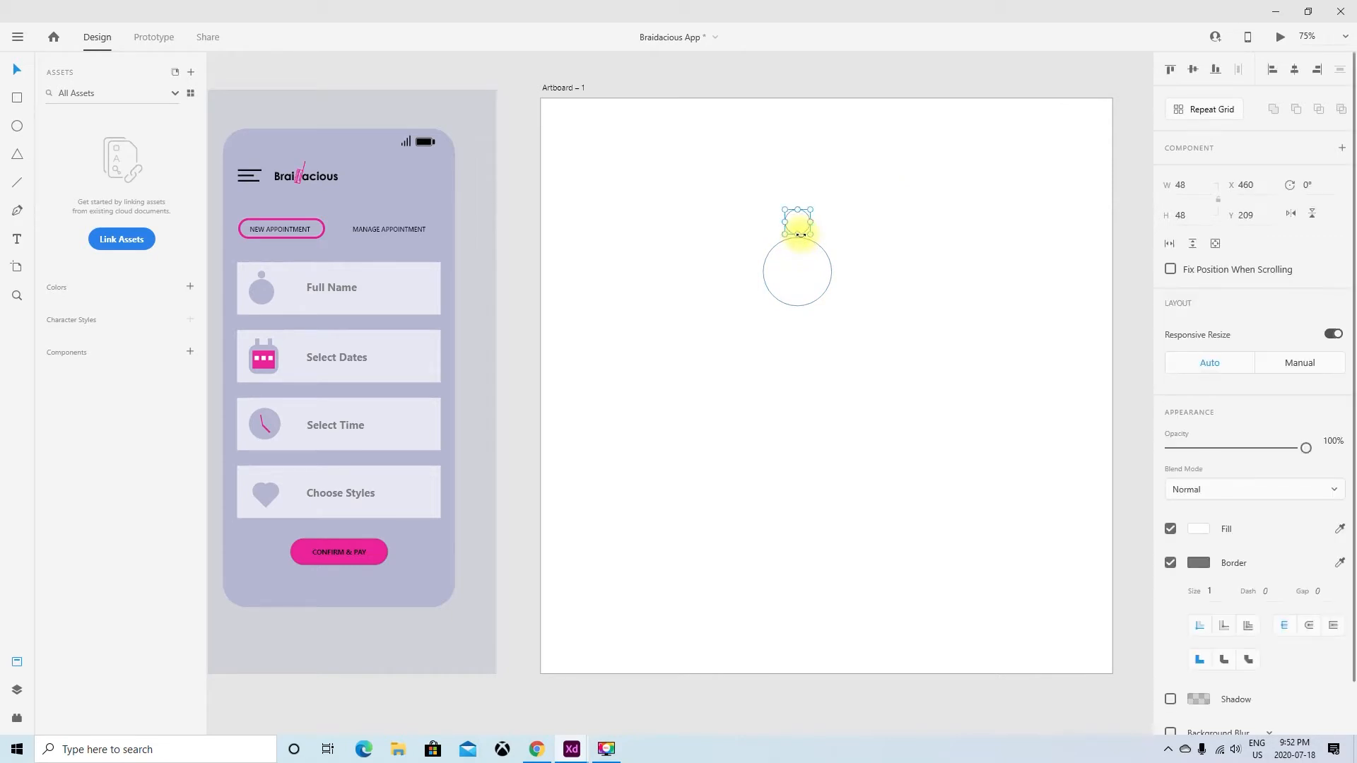
shift+click(813, 299)
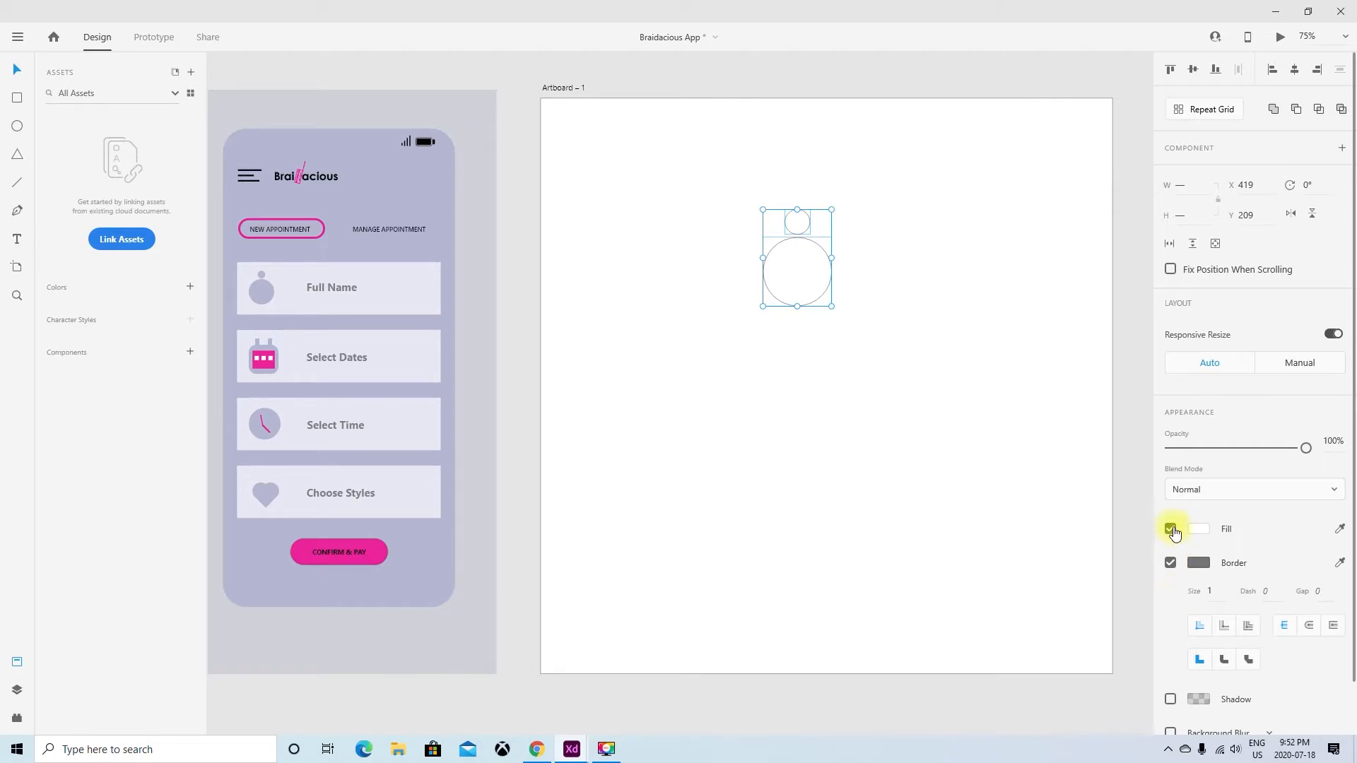
click(1339, 529)
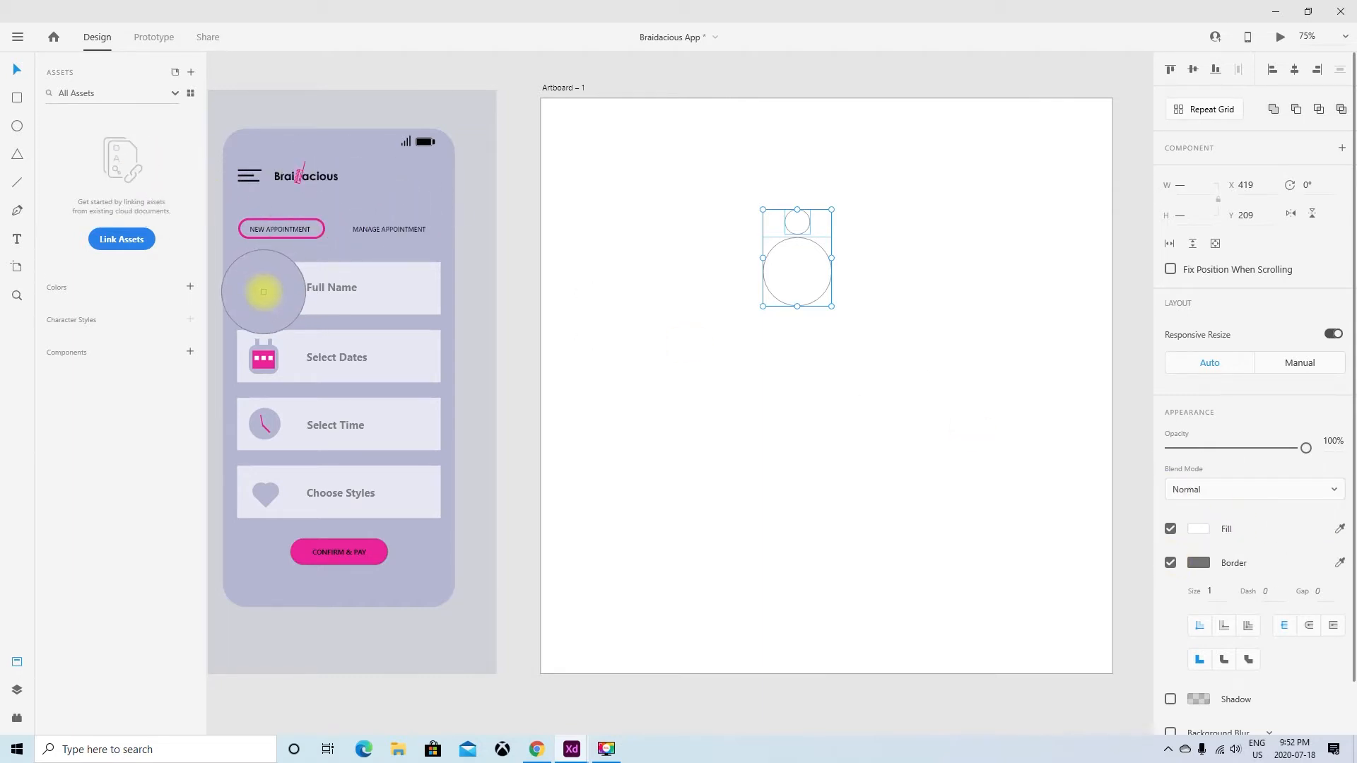
click(264, 295)
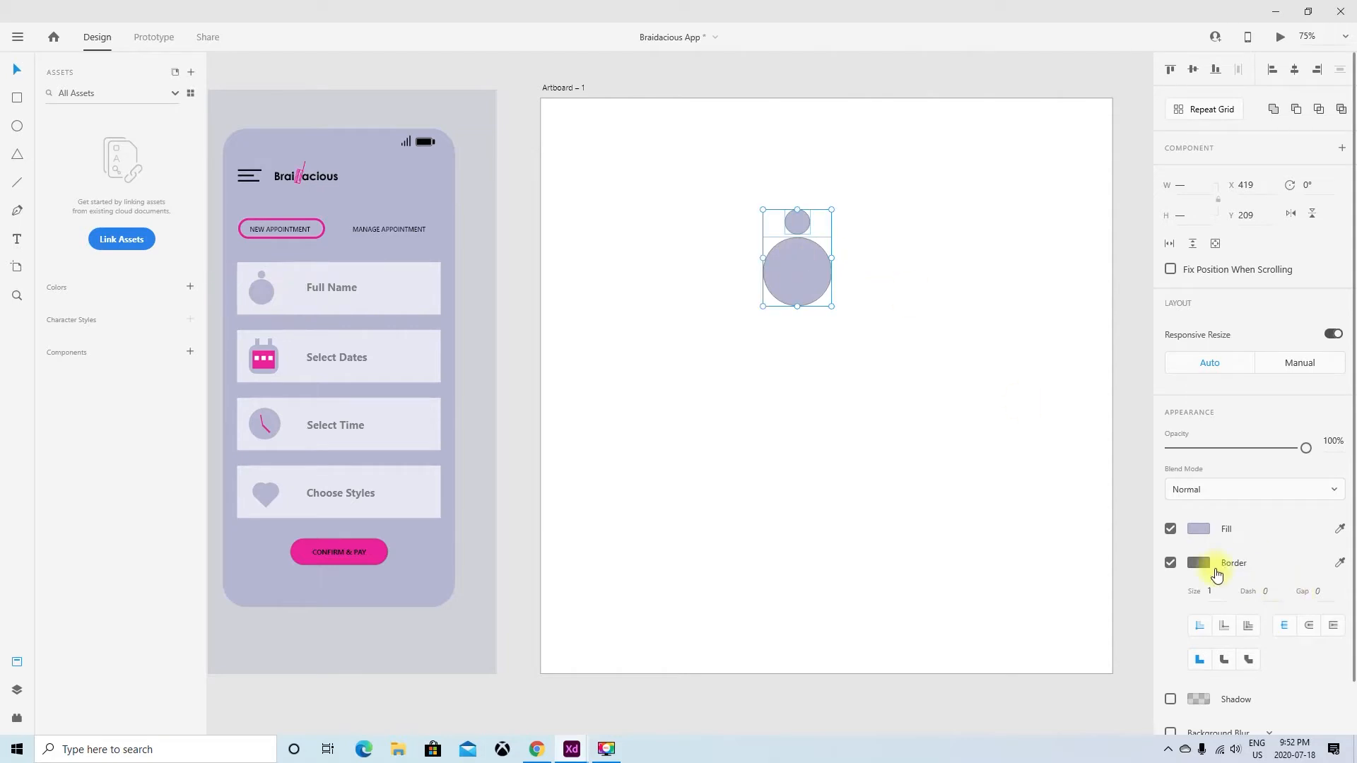
click(1170, 564)
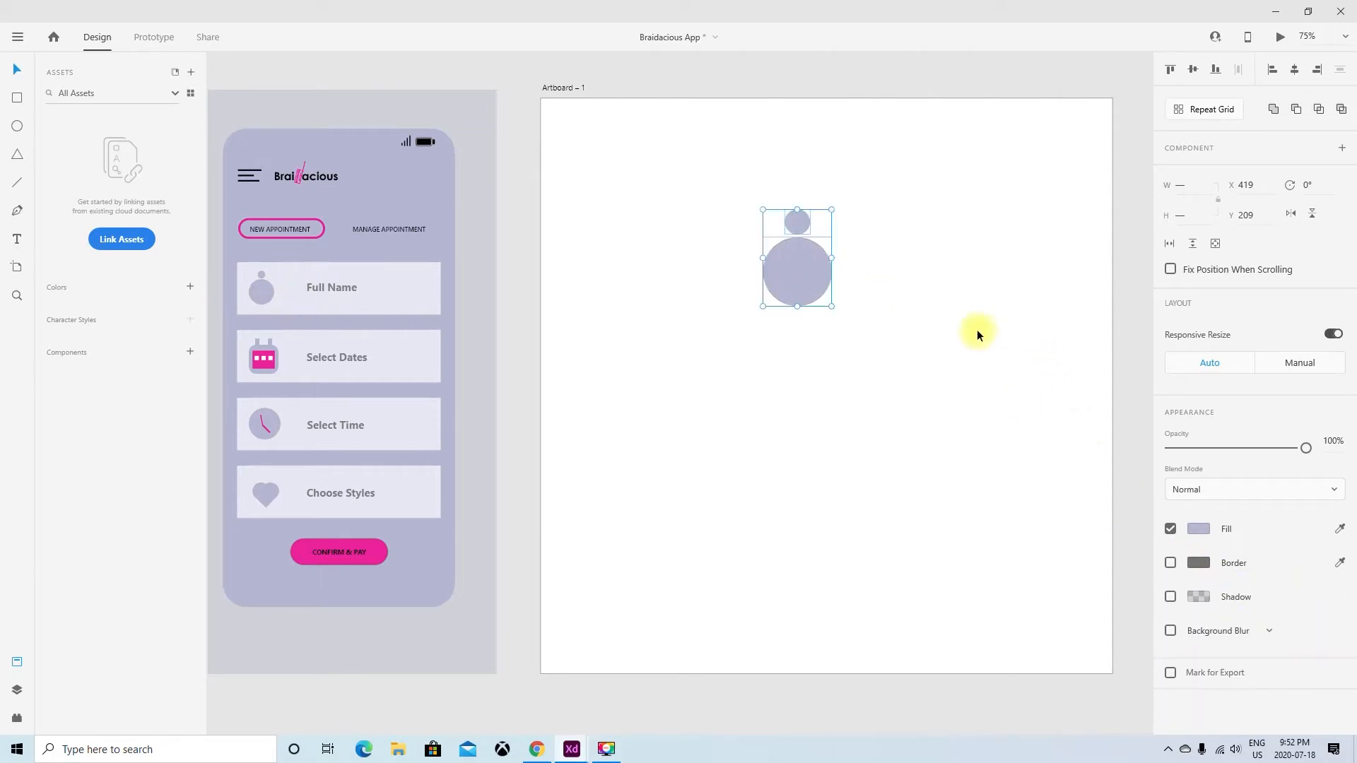
scroll(977, 329, down, 1)
click(992, 282)
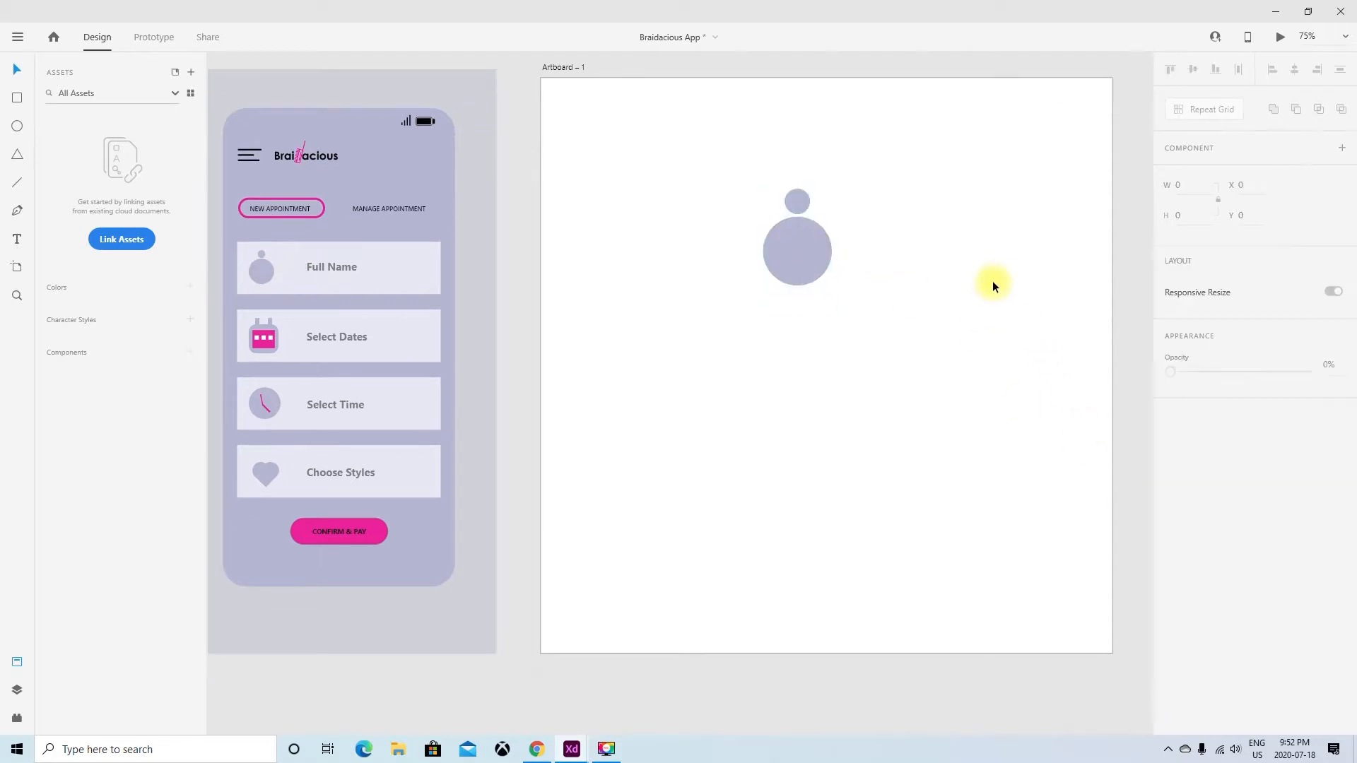
drag(871, 309, 756, 170)
right_click(781, 189)
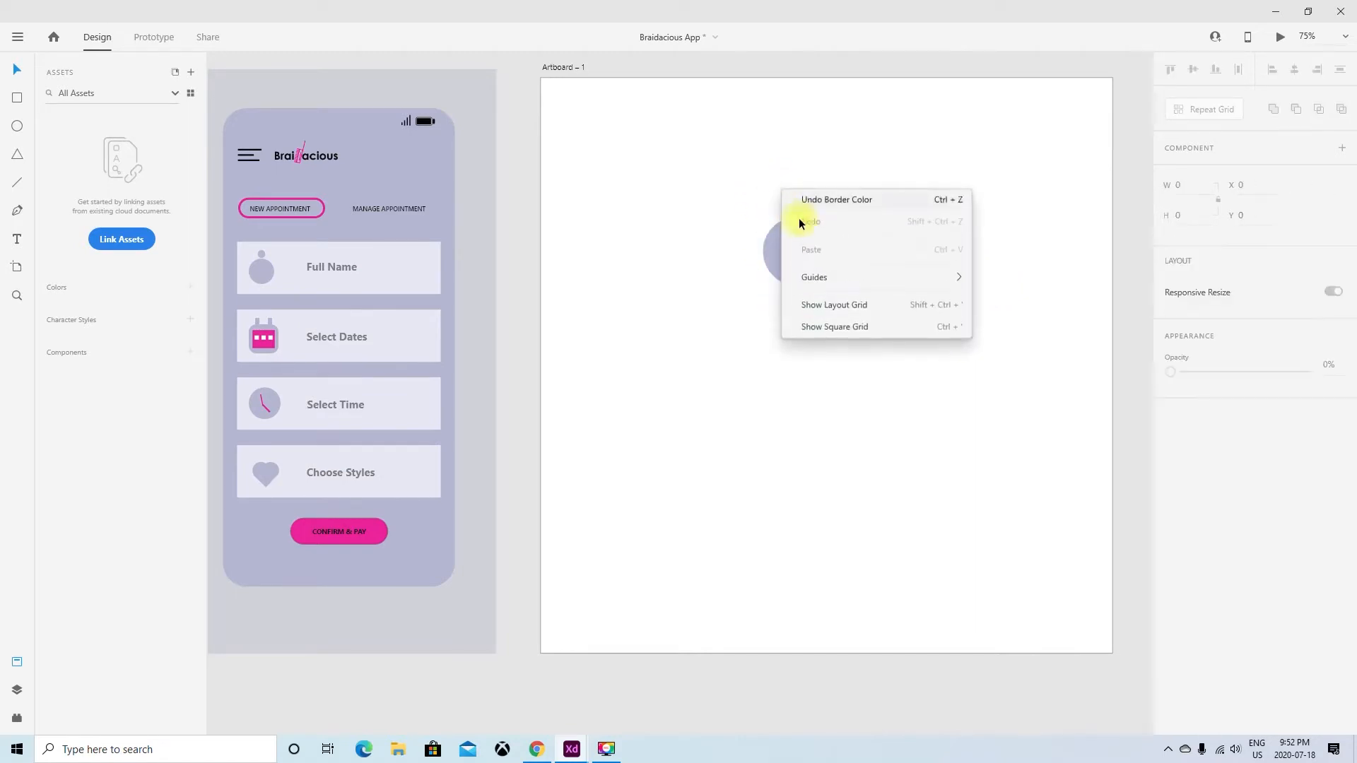
click(788, 152)
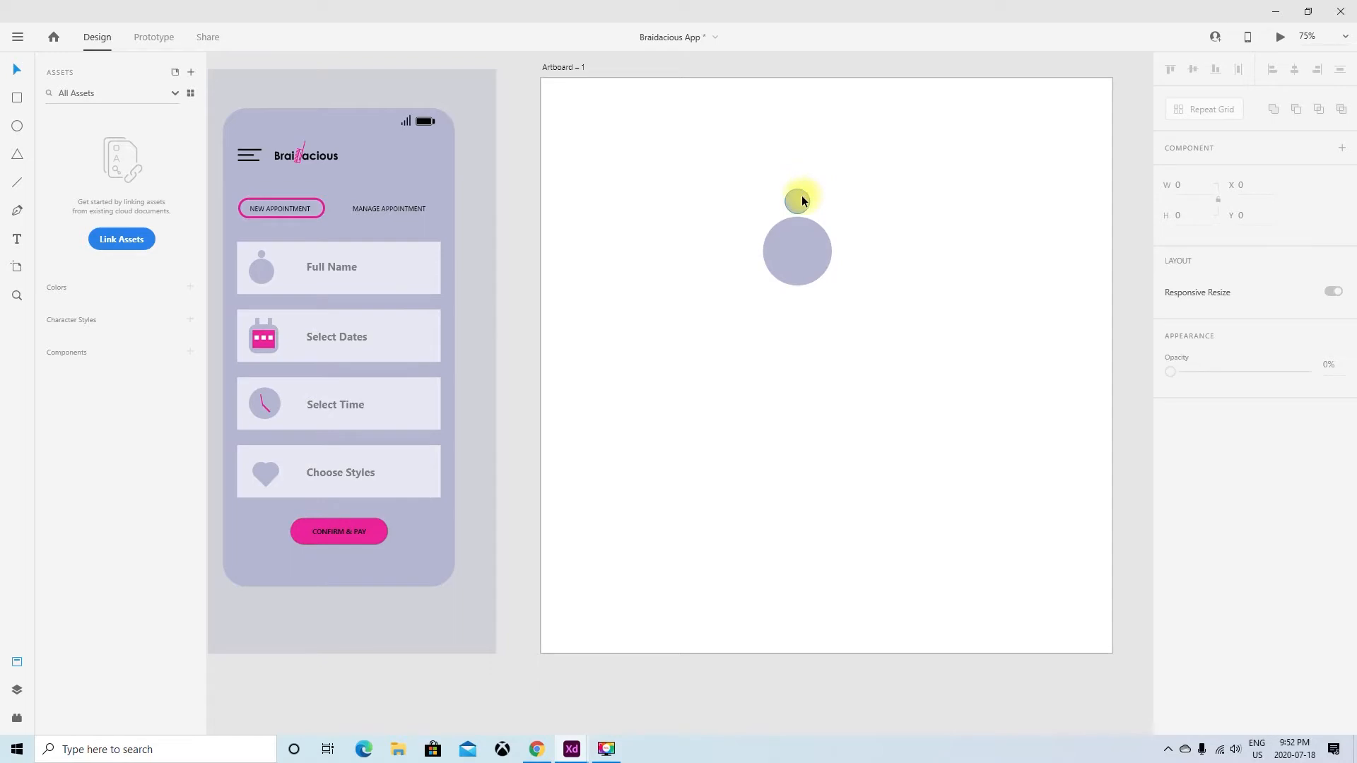
Step: Group the small and large circles into one person icon
click(801, 197)
shift+click(805, 281)
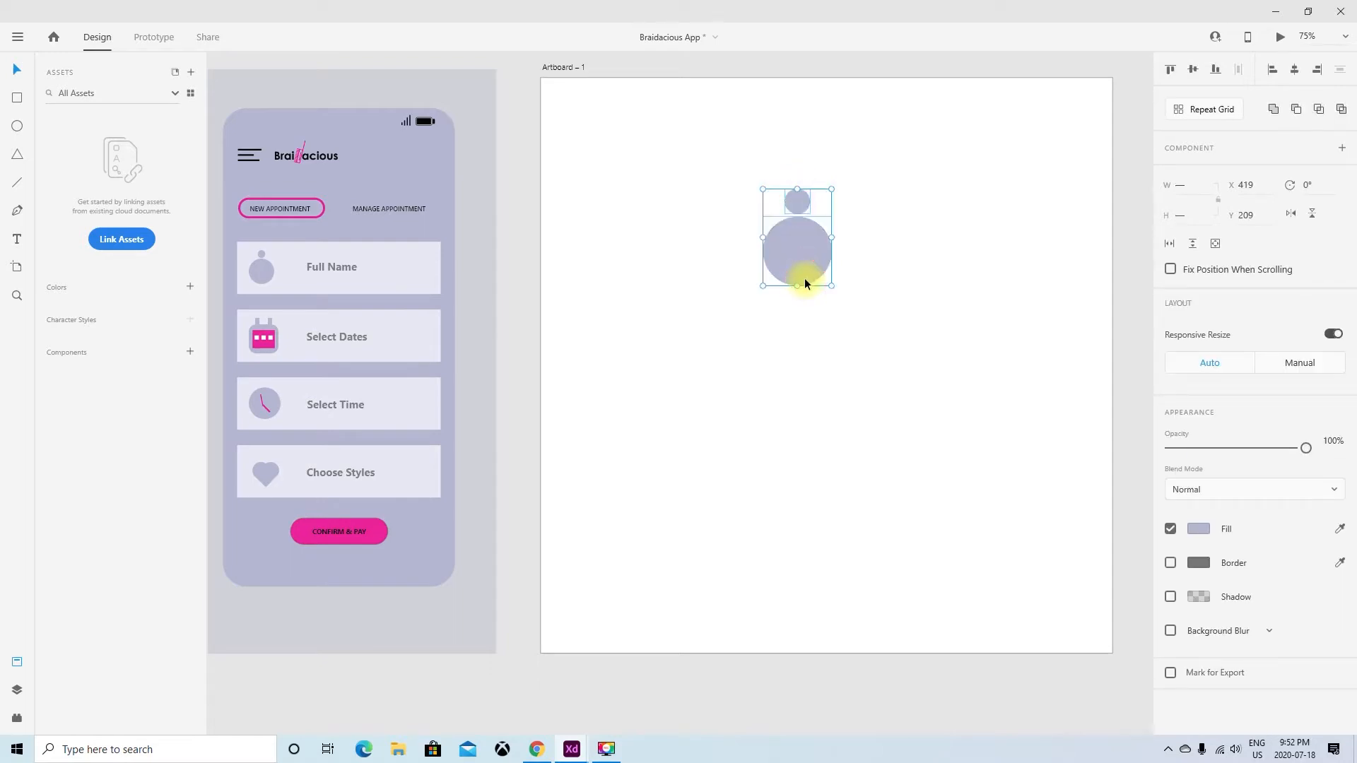
right_click(805, 282)
click(833, 220)
click(892, 248)
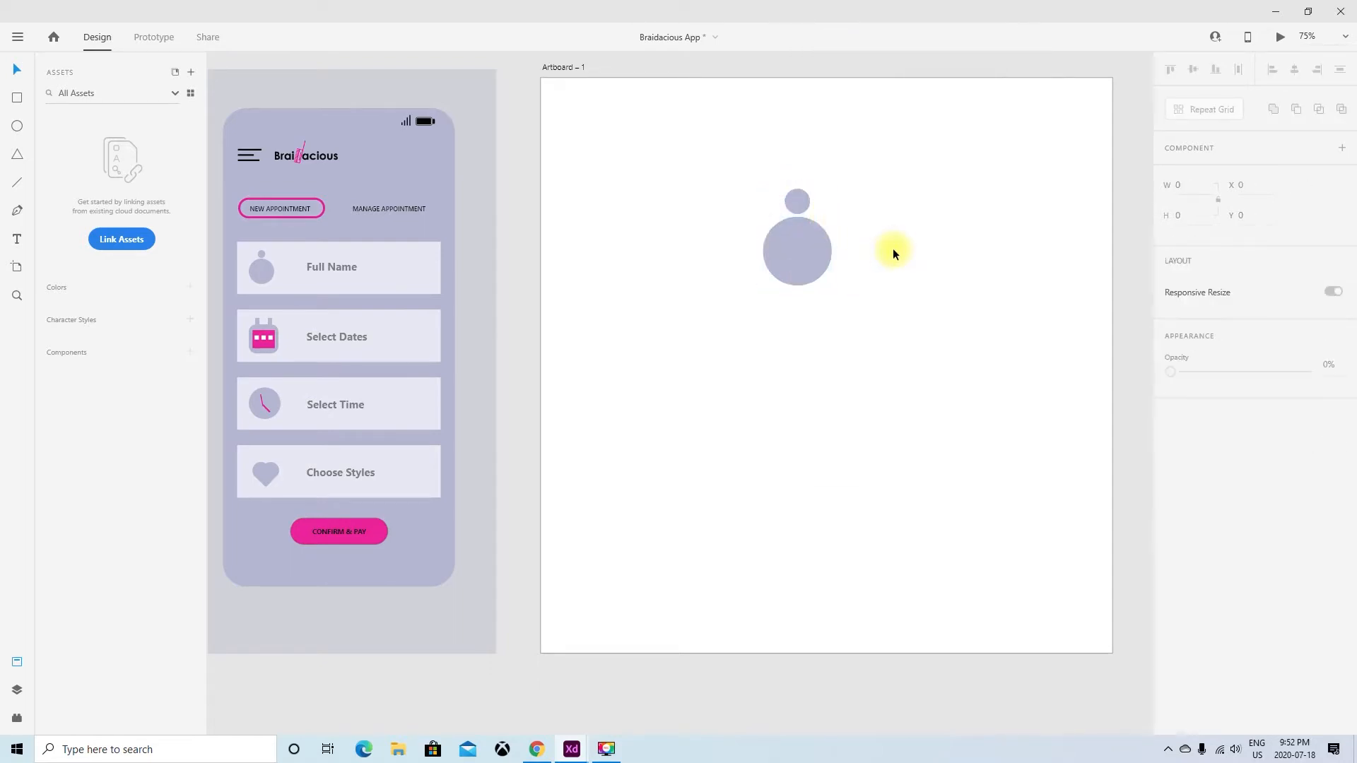
Step: Draw a square about 242 × 242 below the person icon and round its corners to a radius of about 24
scroll(893, 248, down, 1)
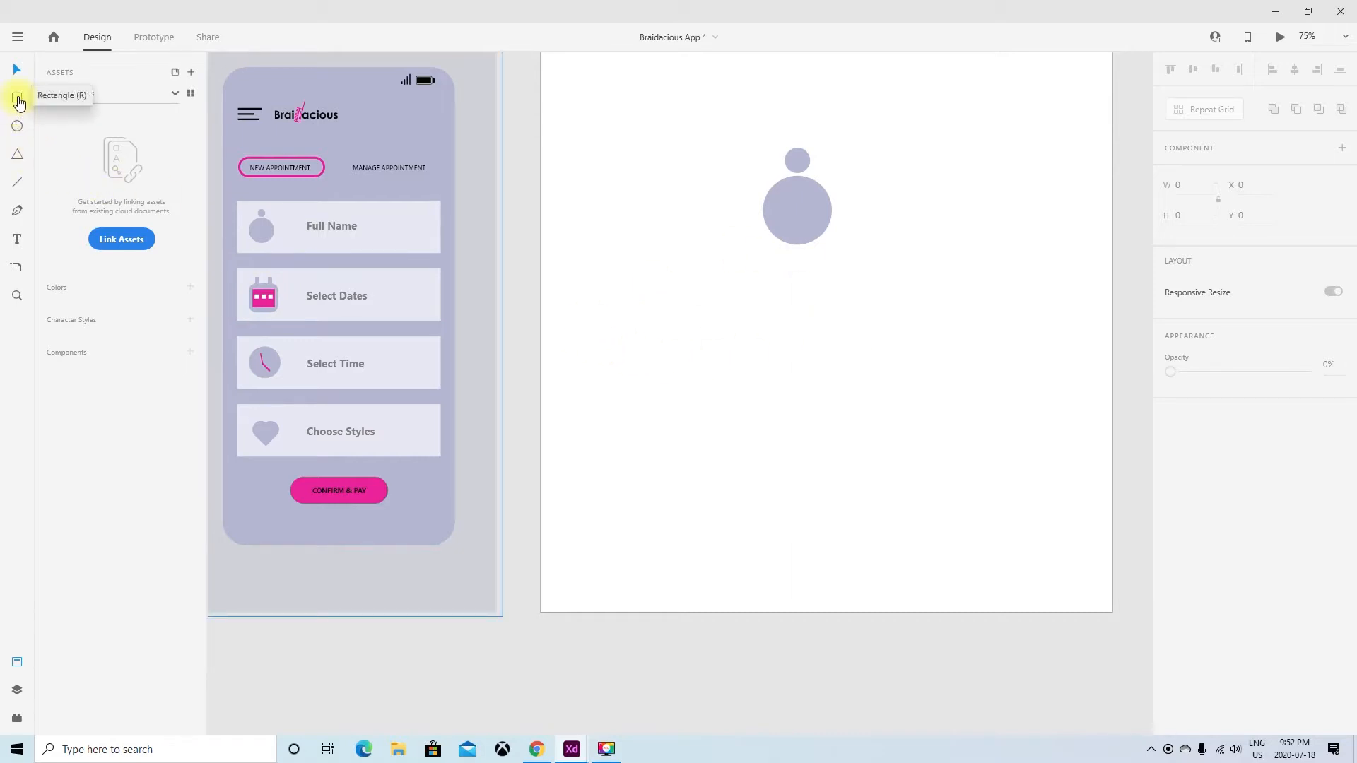
click(18, 99)
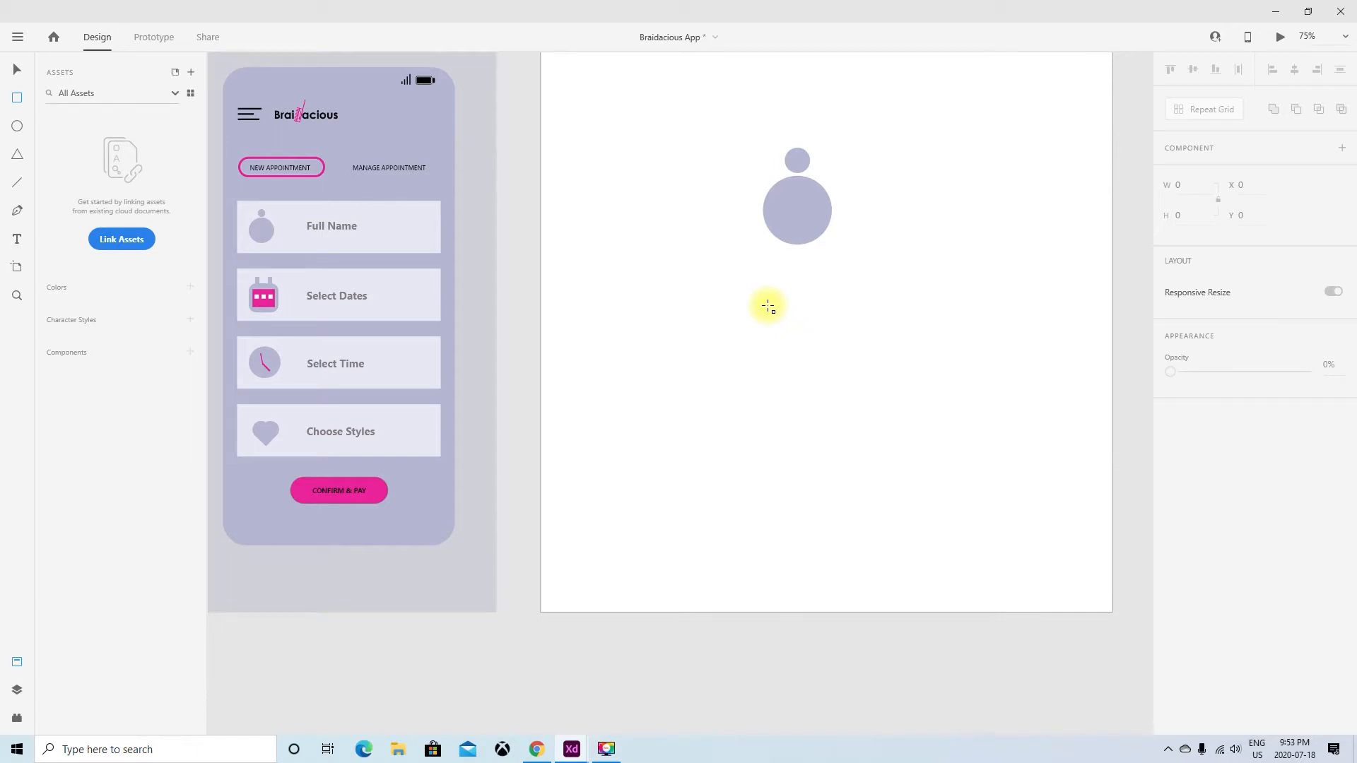
drag(767, 304, 849, 370)
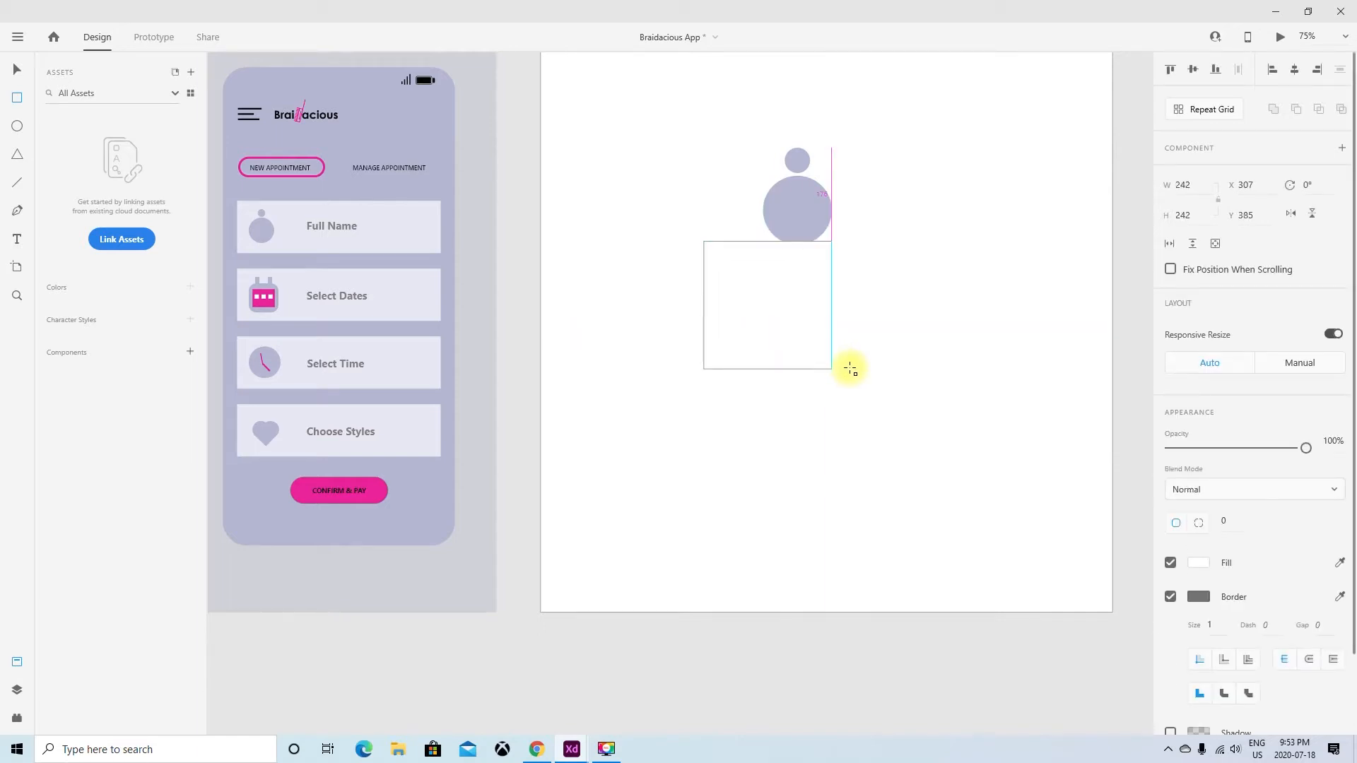
click(15, 67)
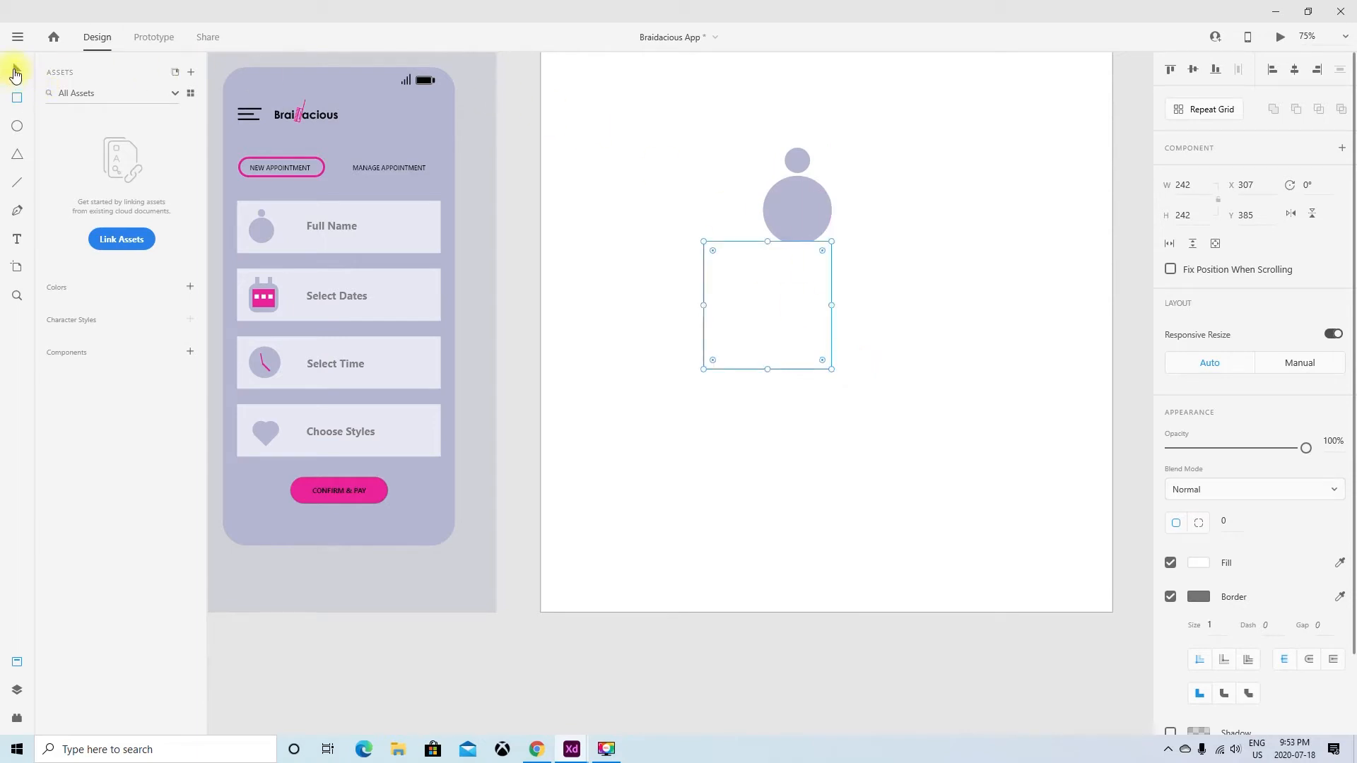
drag(792, 367, 844, 418)
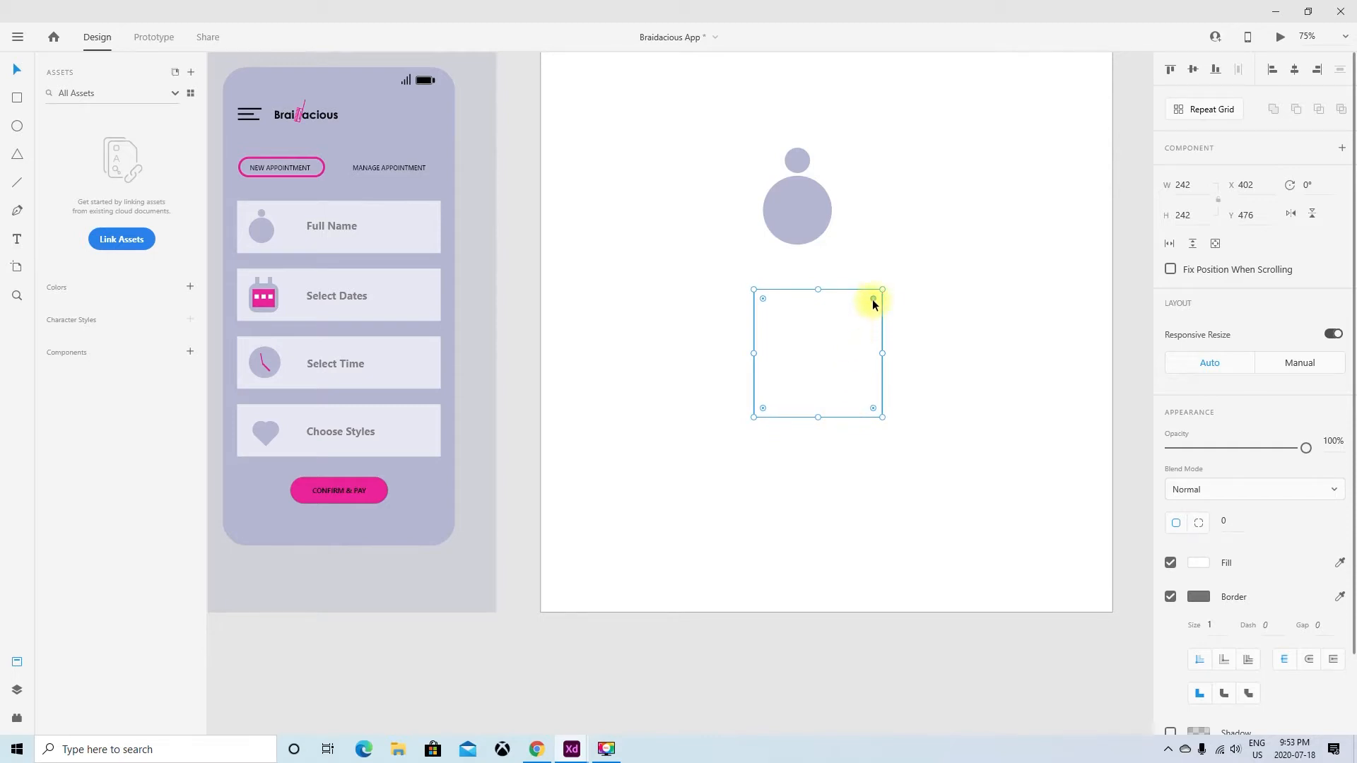
drag(872, 299, 870, 304)
drag(831, 418, 832, 463)
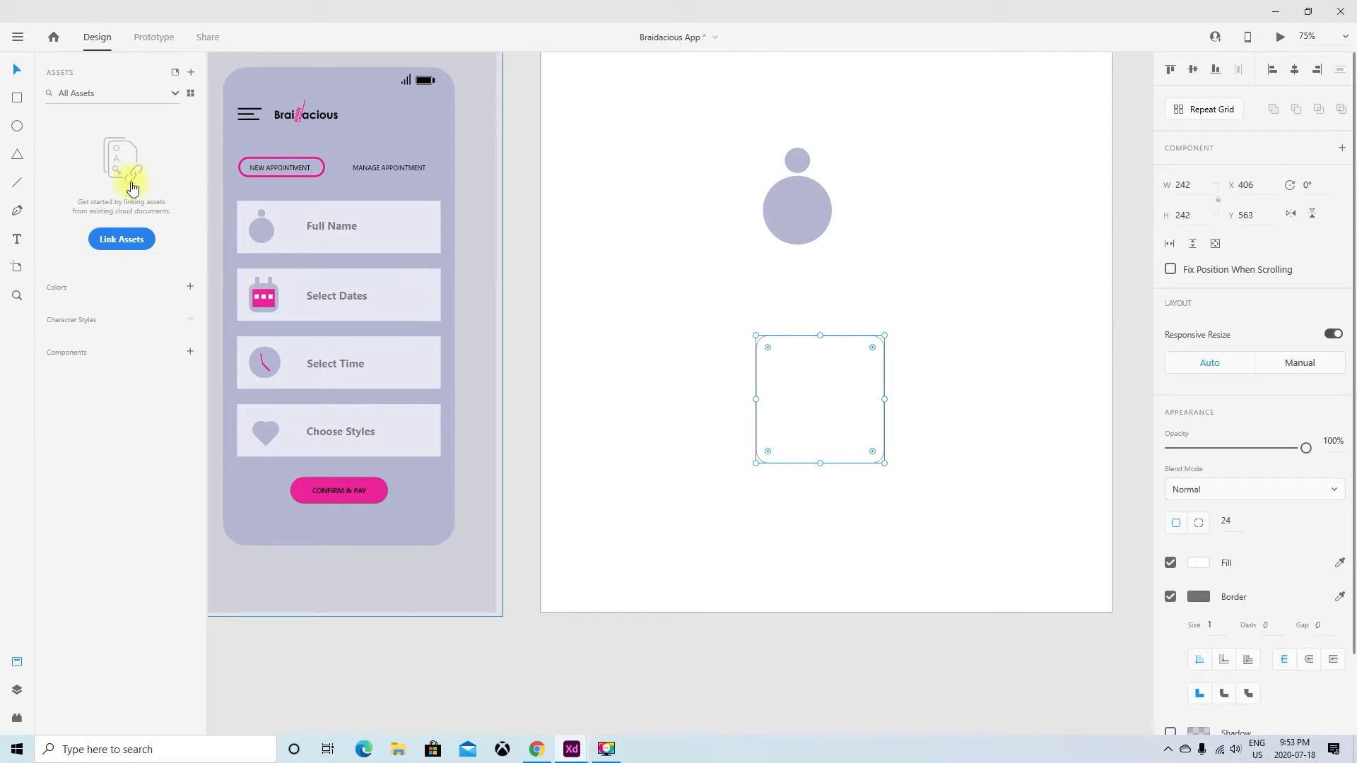
Step: Draw a narrow upright rectangle about 23 × 53 and place it just above the rounded square's upper-left corner
click(17, 98)
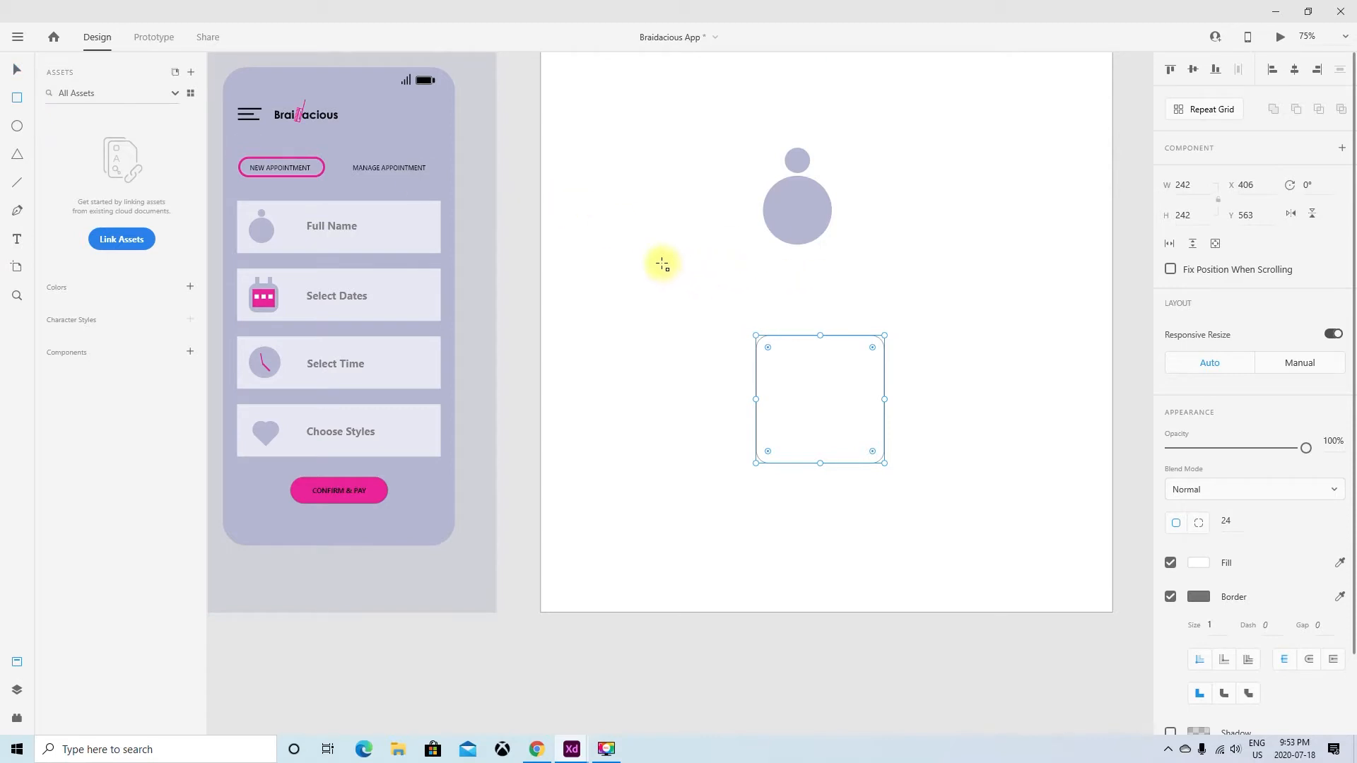
drag(663, 263, 675, 292)
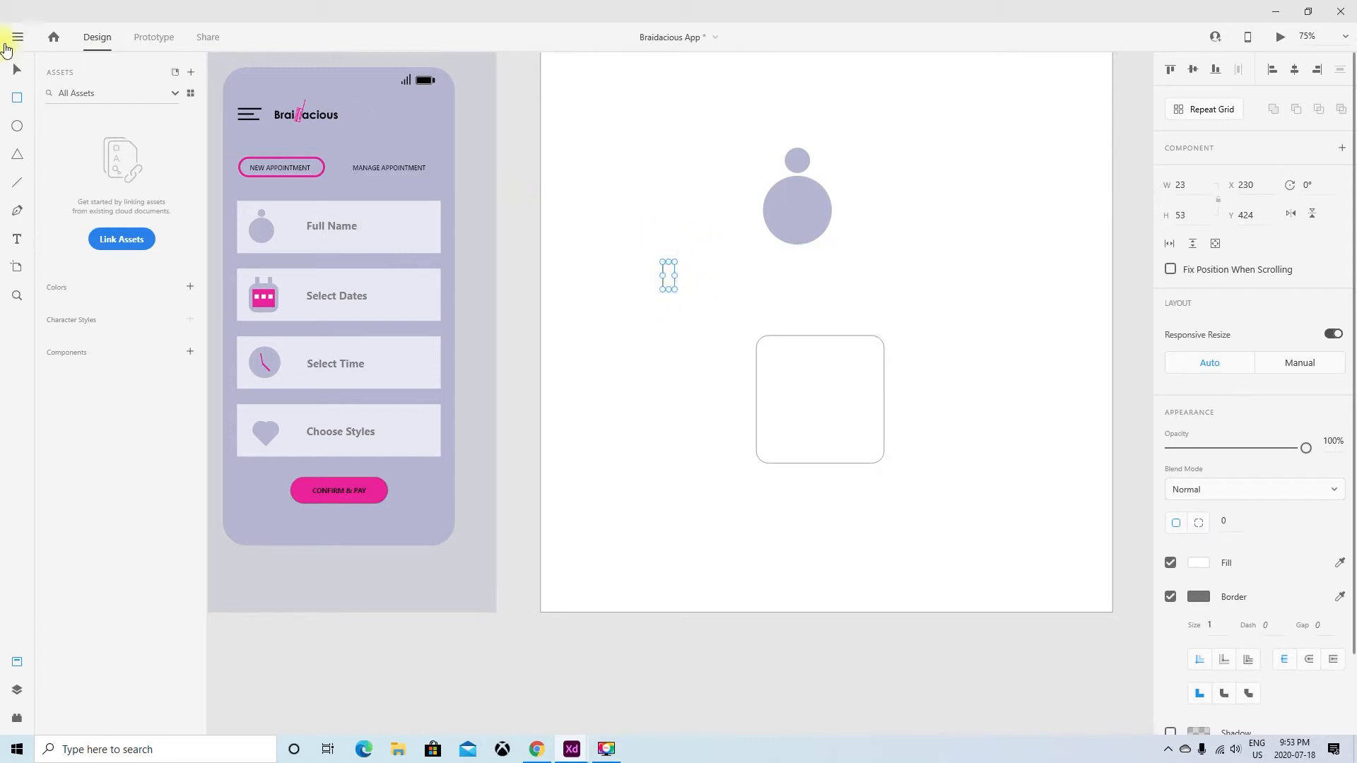
click(17, 71)
click(729, 275)
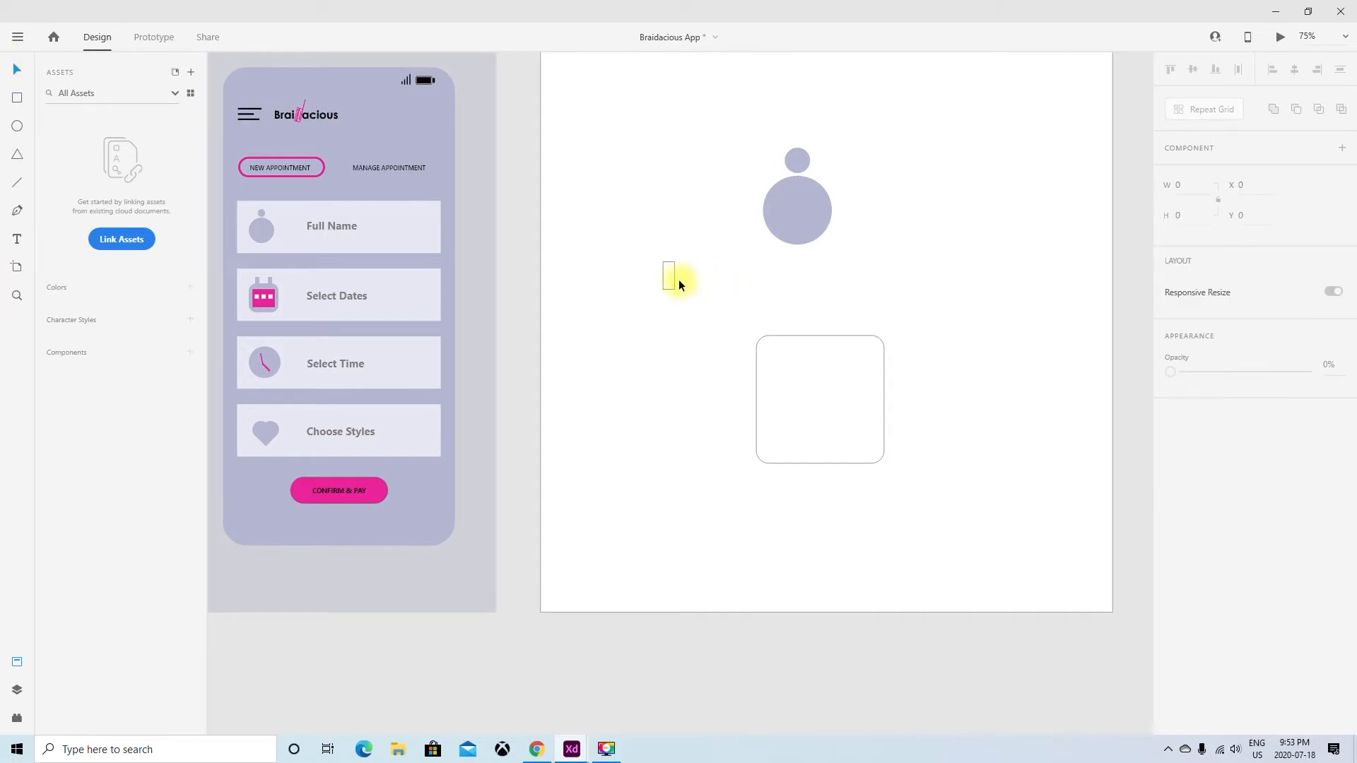
drag(673, 277, 779, 319)
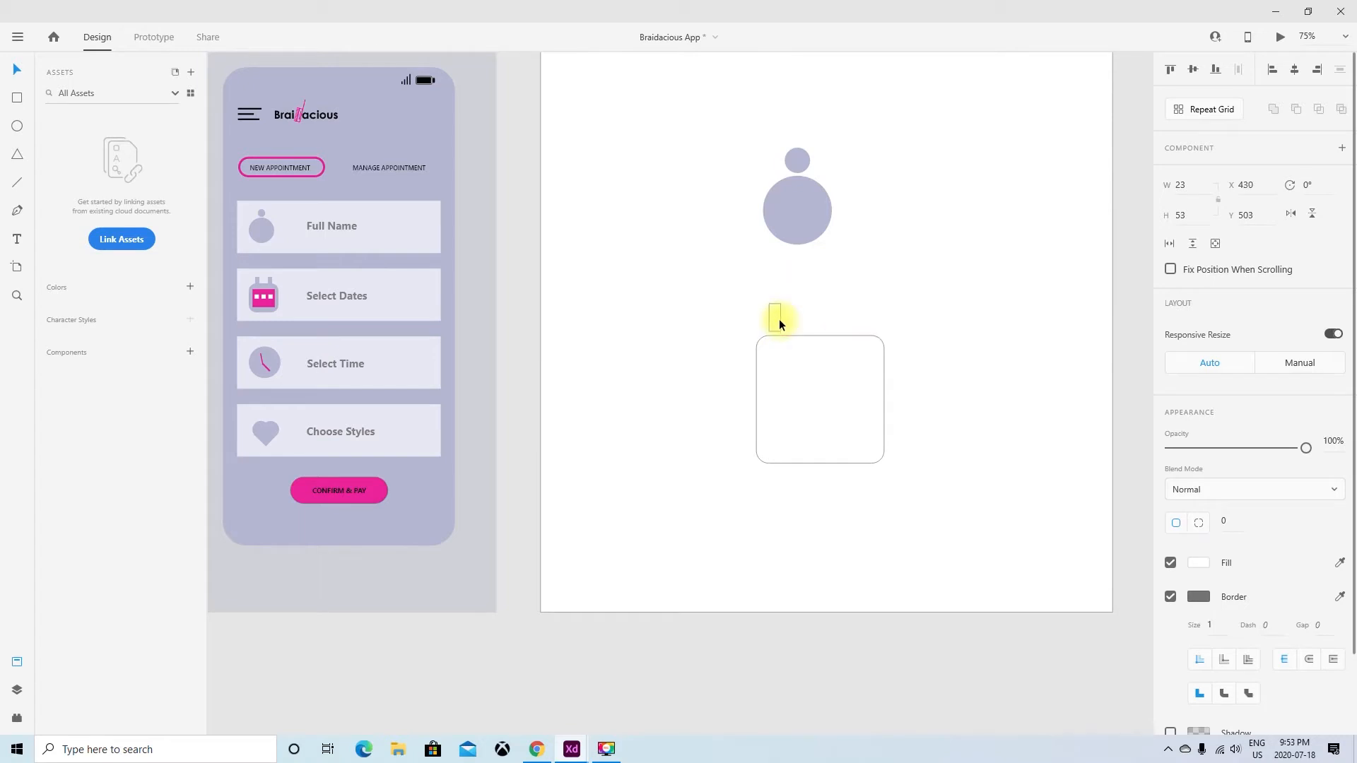
click(739, 268)
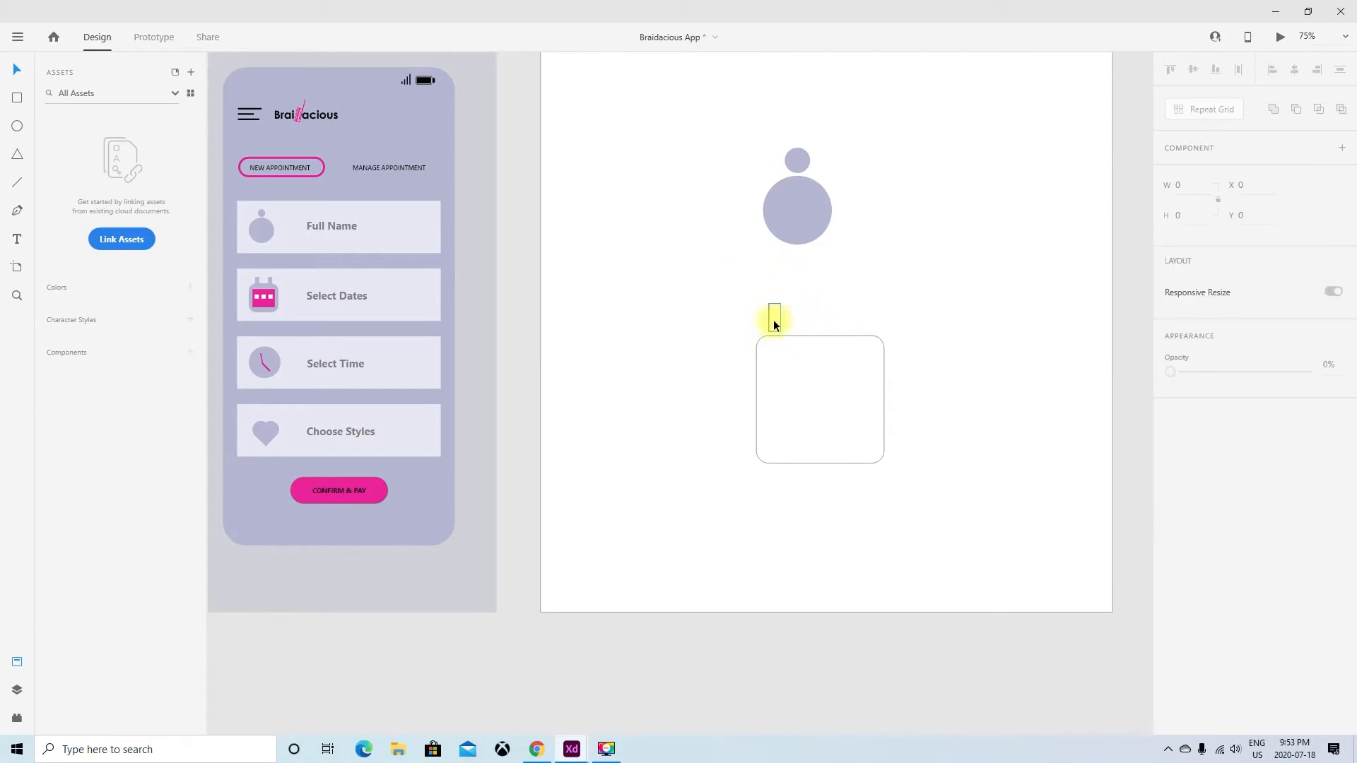
drag(780, 319, 869, 316)
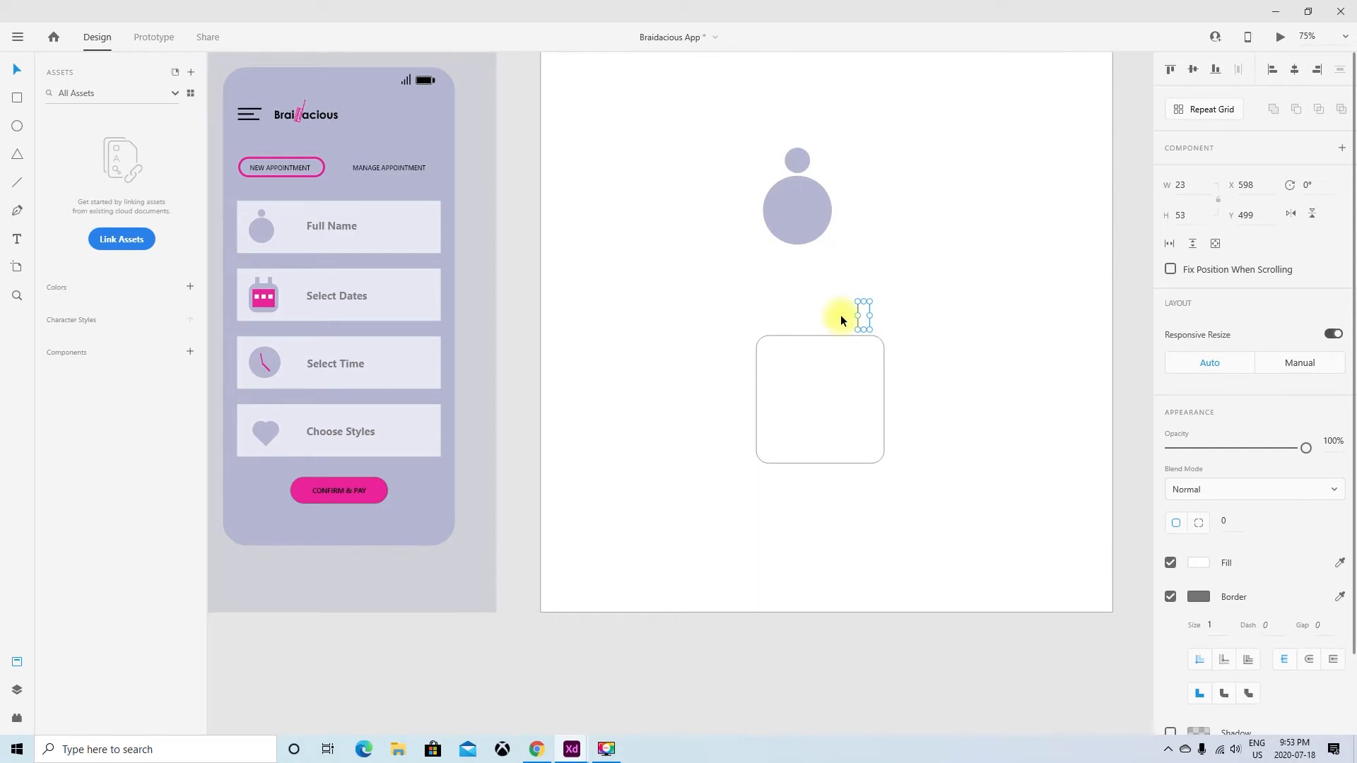
key(ctrl+z)
click(811, 300)
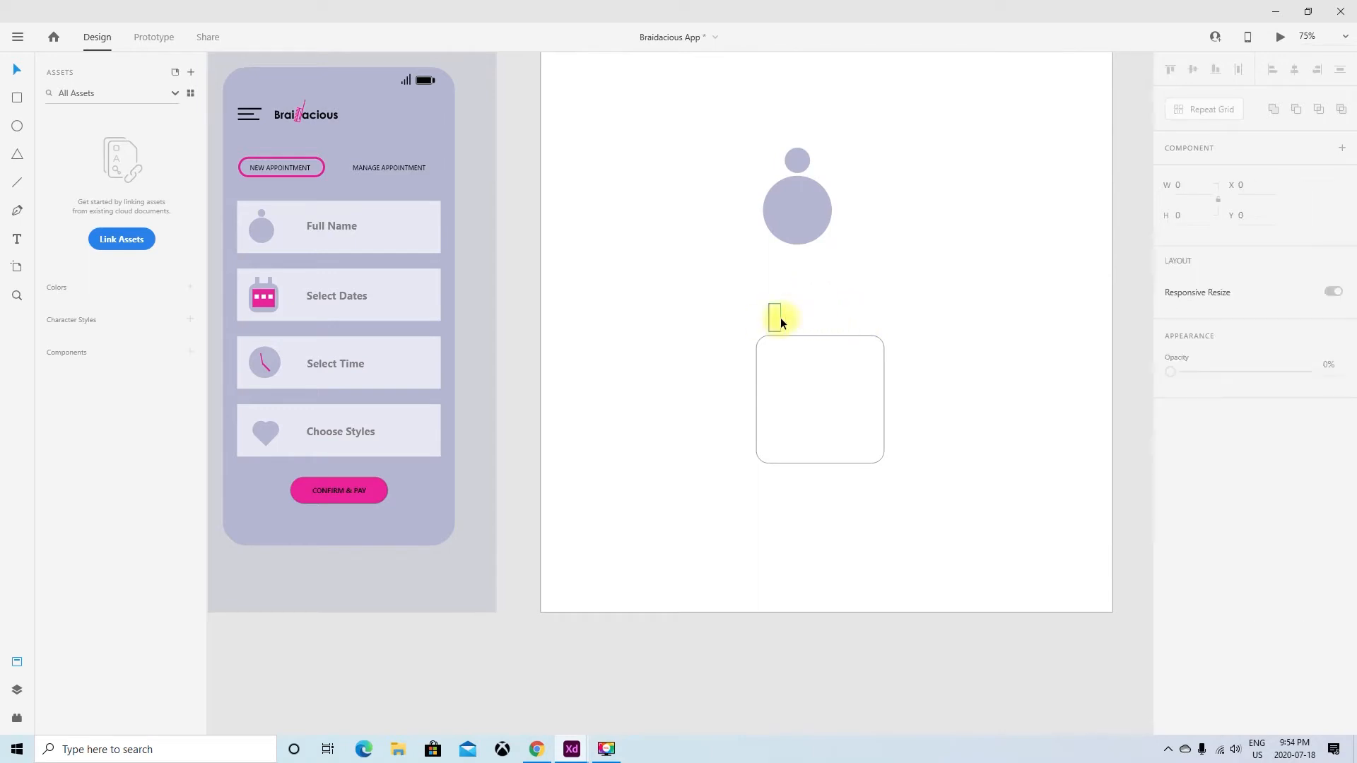
Step: Duplicate the narrow rectangle above the rounded square's upper-right corner and lower both rectangles until they touch its top edge
drag(780, 316, 865, 317)
click(899, 314)
click(776, 320)
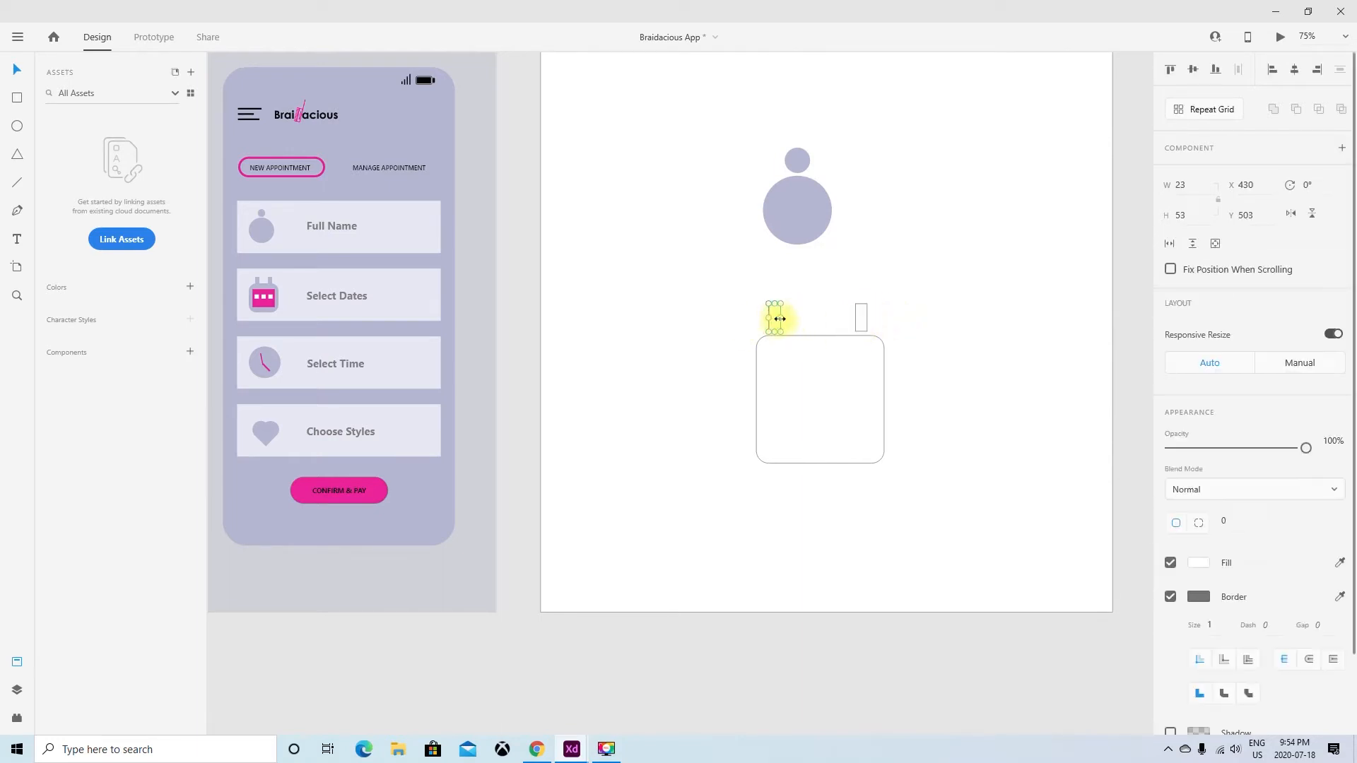
shift+click(854, 317)
key(Down)
key(Down)
key(Down)
key(Down)
key(Down)
click(950, 315)
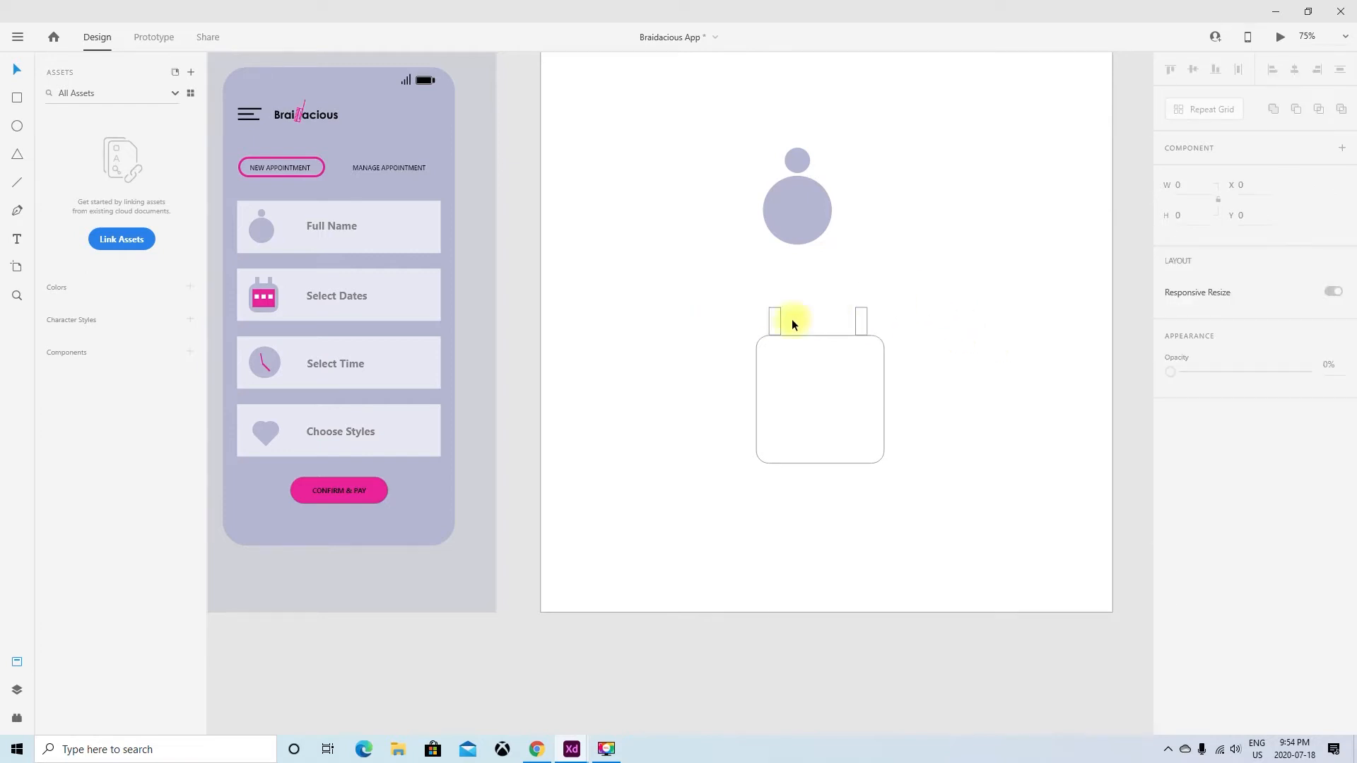
Step: Shift the right-hand narrow rectangle slightly outward so the two calendar tabs sit symmetrically on the rounded square
click(867, 323)
drag(869, 324, 867, 325)
click(964, 347)
drag(857, 328, 857, 327)
Step: Unite the rounded square and both narrow rectangles into a single calendar outline with a Boolean Add
drag(669, 266, 961, 510)
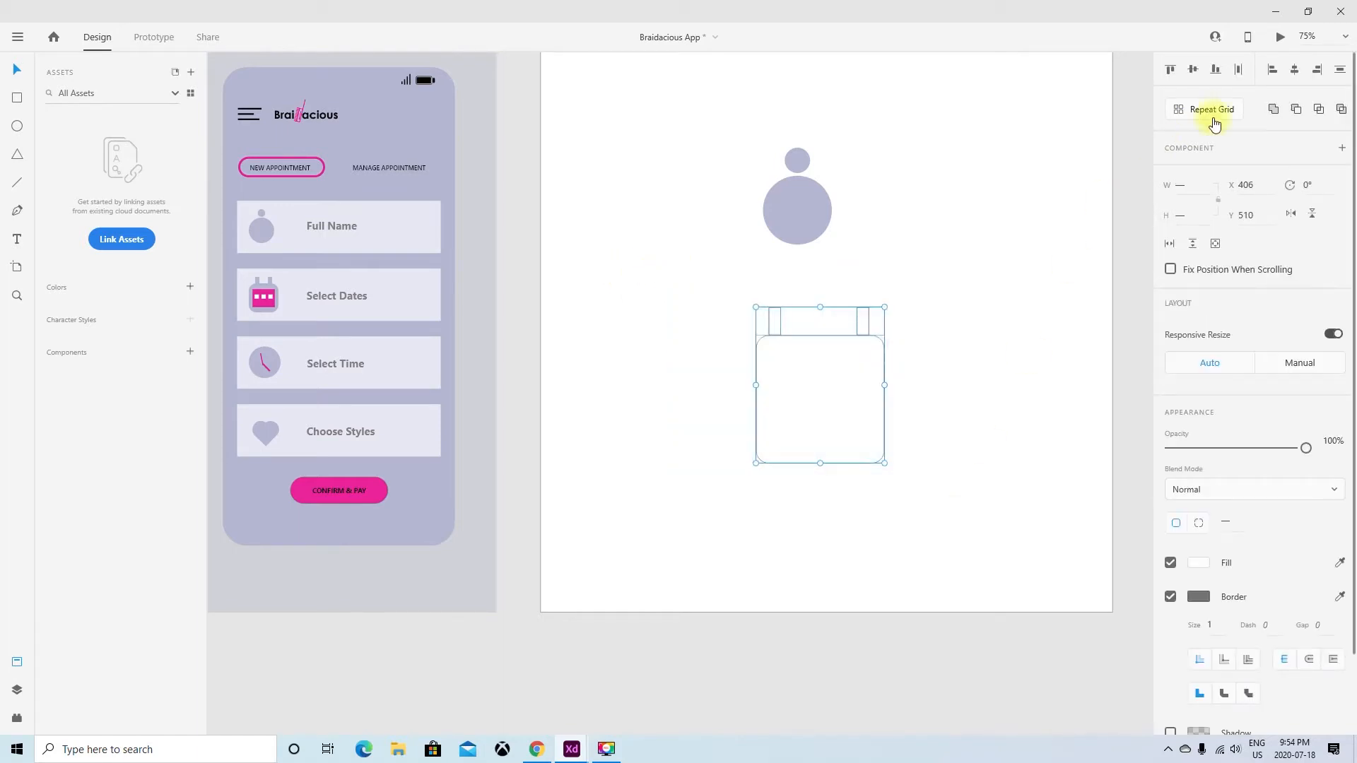
click(1273, 110)
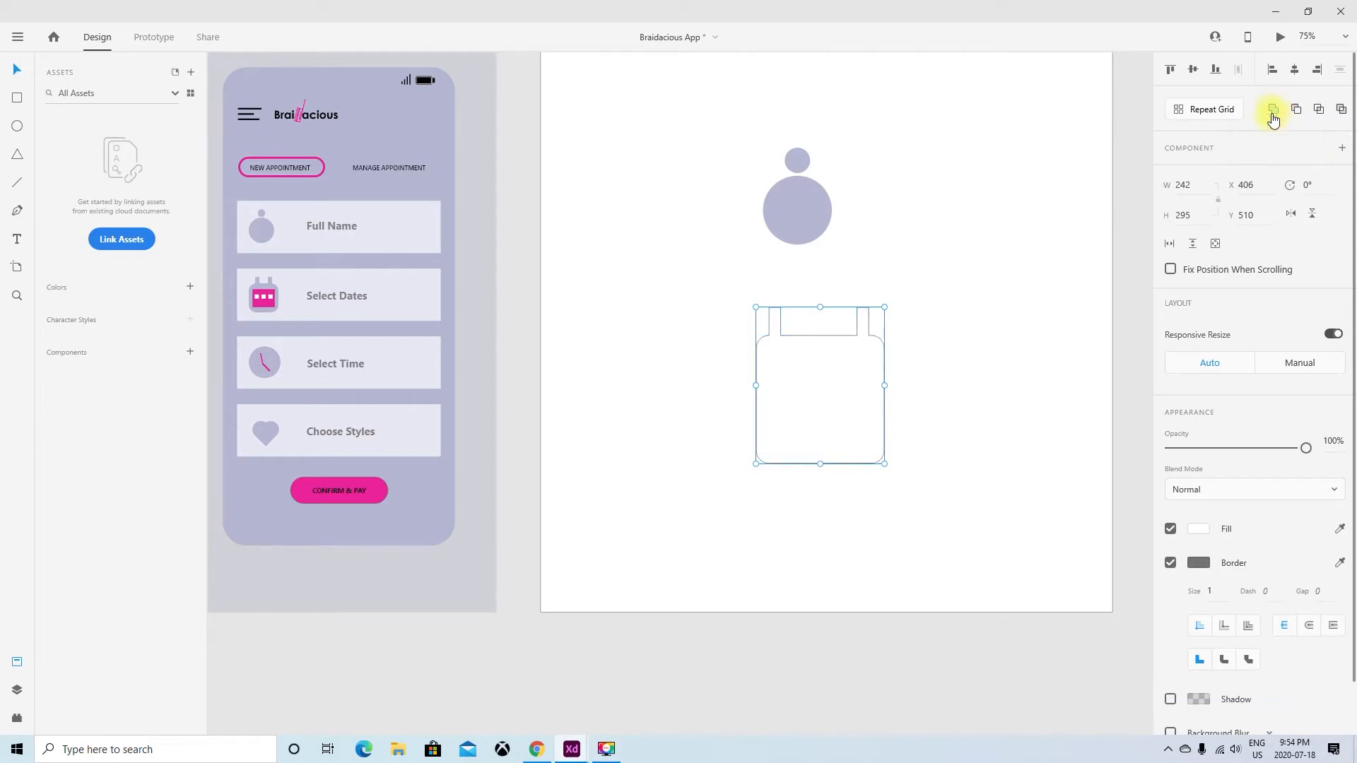
click(986, 274)
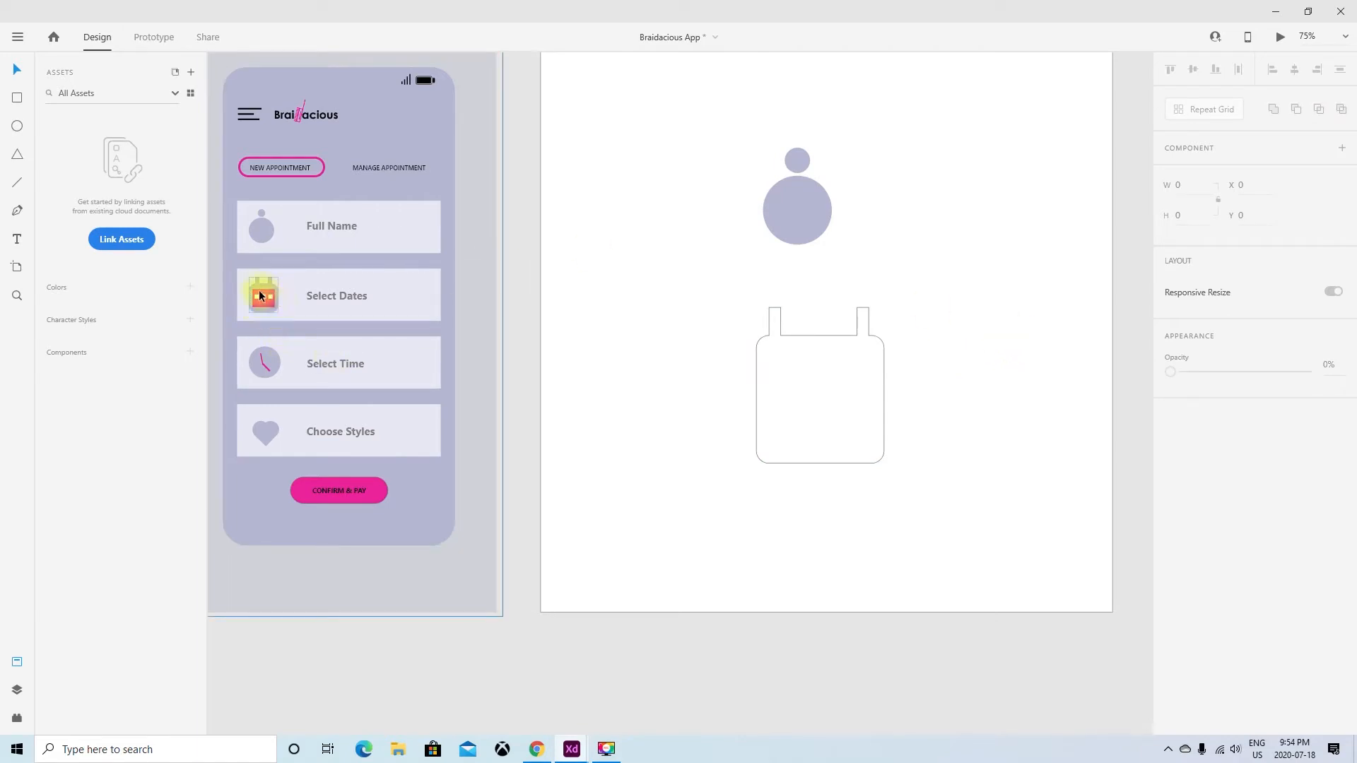
Step: Draw a square about 166 × 166, center it in the lower part of the calendar body, and reduce its height to about 148
click(17, 97)
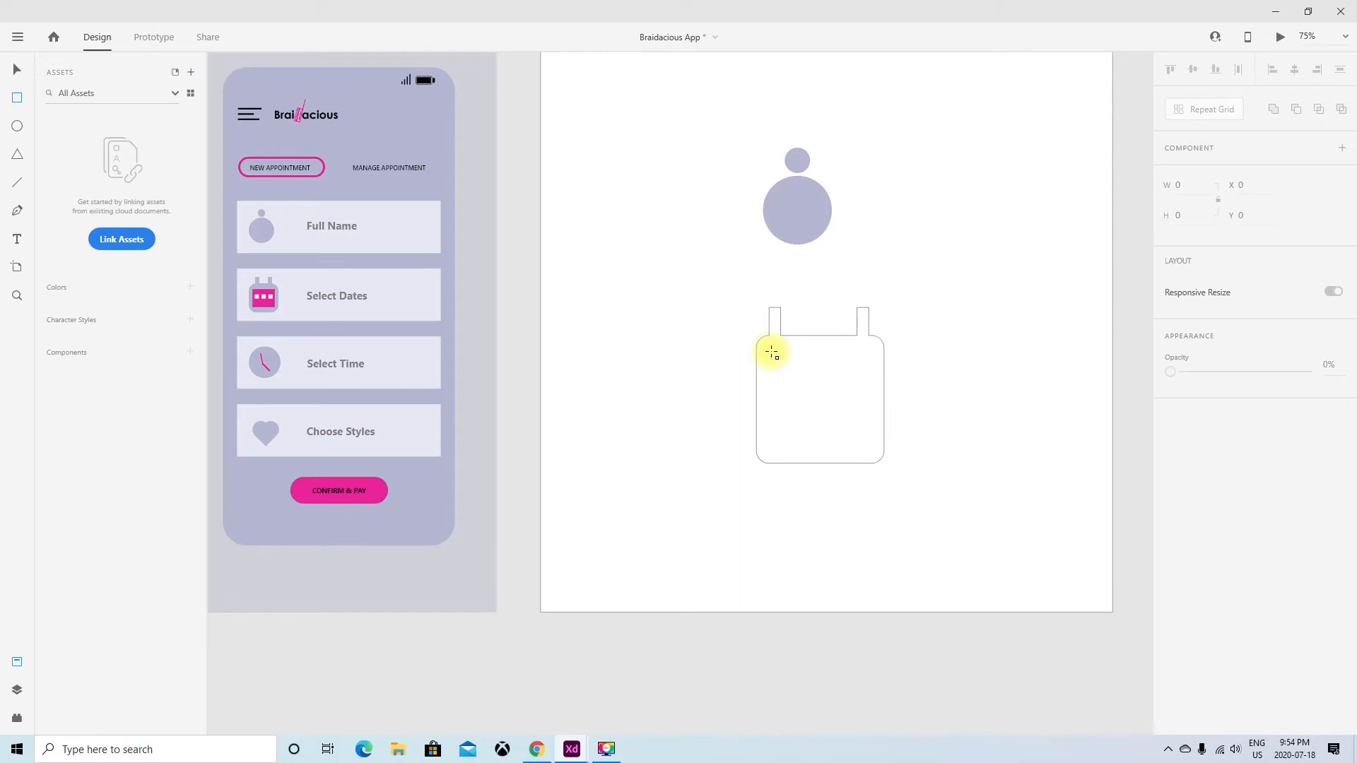
drag(778, 353, 821, 395)
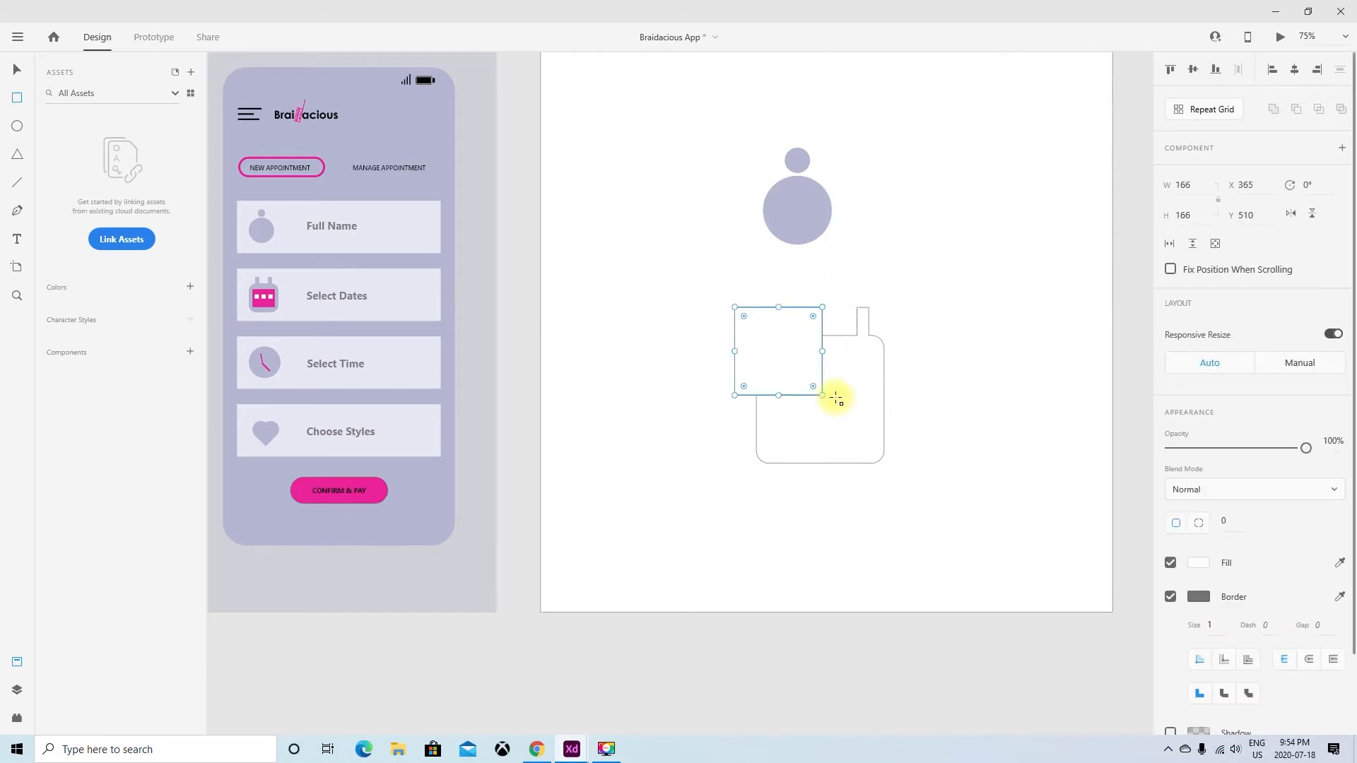
click(16, 68)
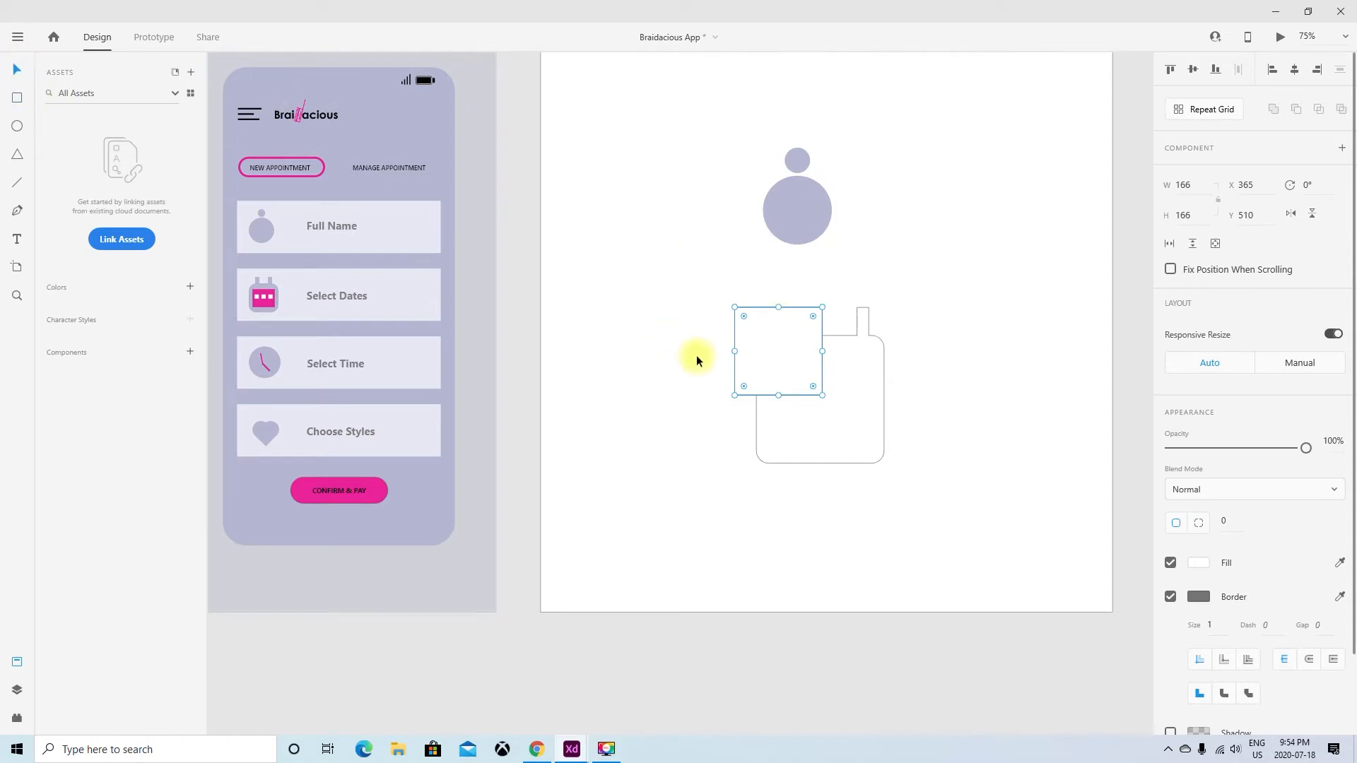
drag(806, 391, 848, 447)
drag(818, 358, 819, 368)
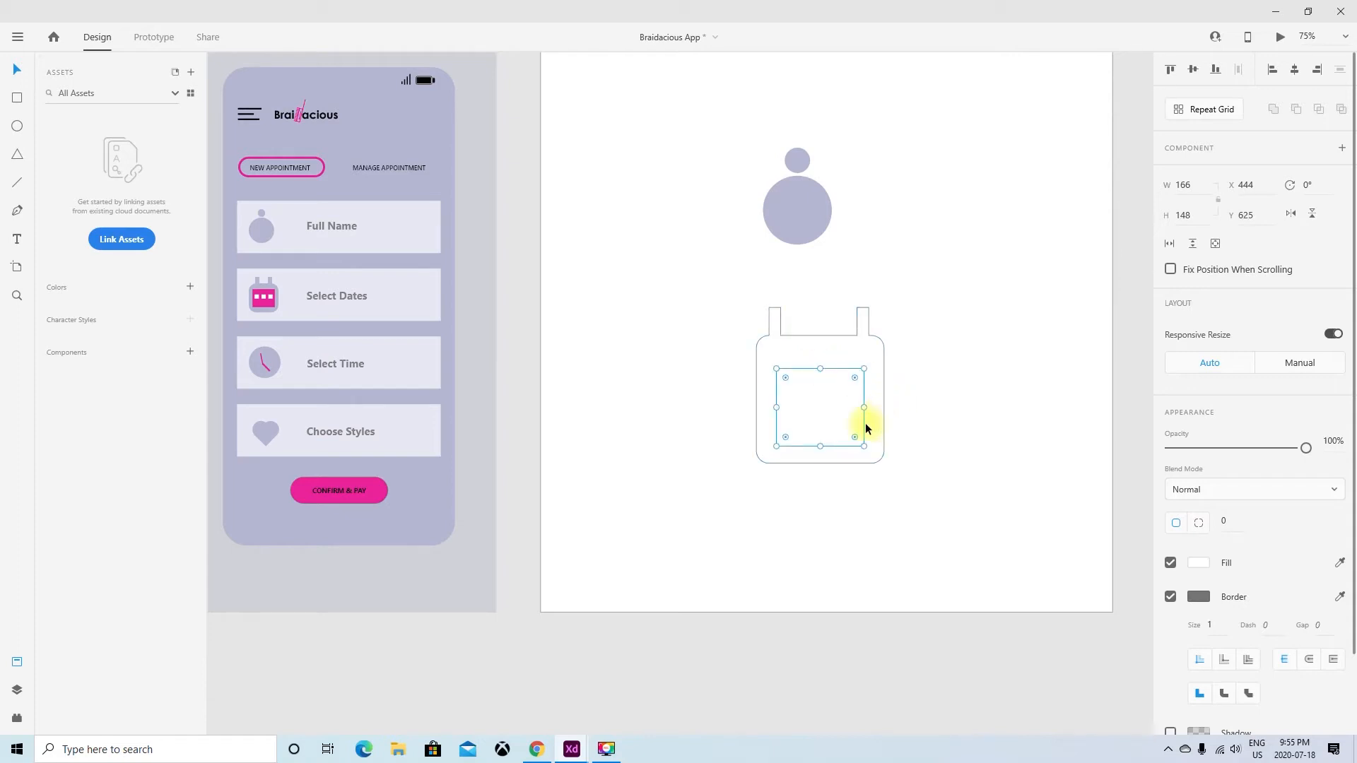
click(962, 409)
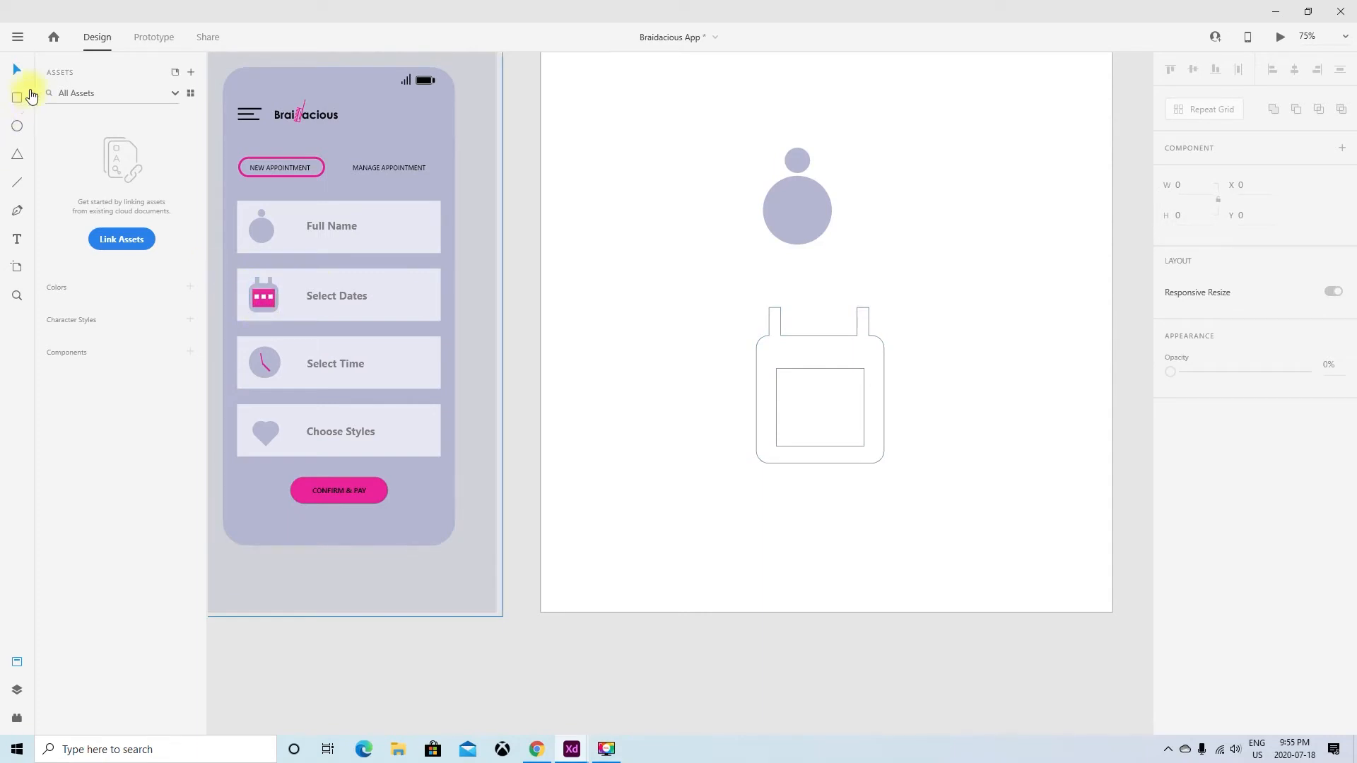
Step: Draw a small square about 36 × 36 in the empty area left of the calendar shape
click(17, 97)
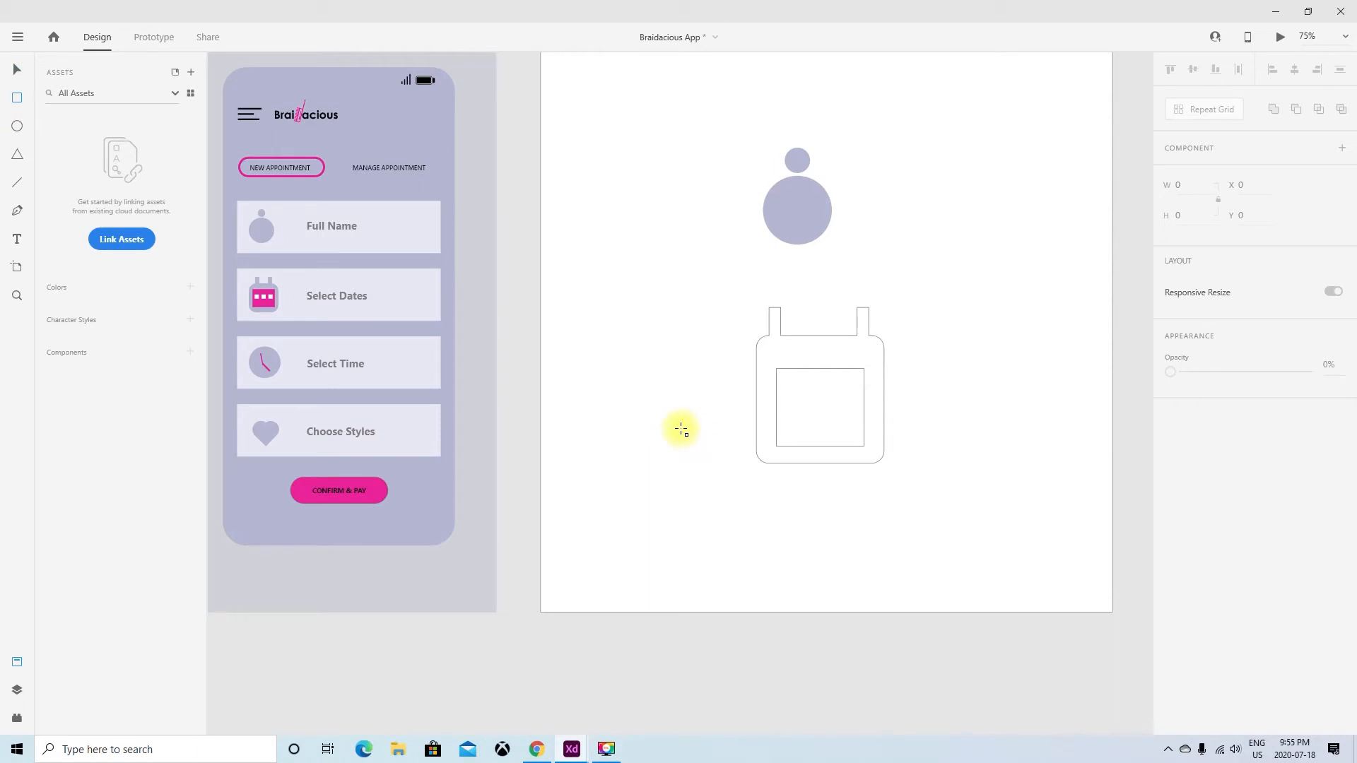
drag(652, 408, 666, 425)
click(15, 69)
click(600, 342)
Step: Duplicate the small square twice to form a horizontal row of three evenly spaced squares
drag(664, 414, 725, 414)
click(701, 412)
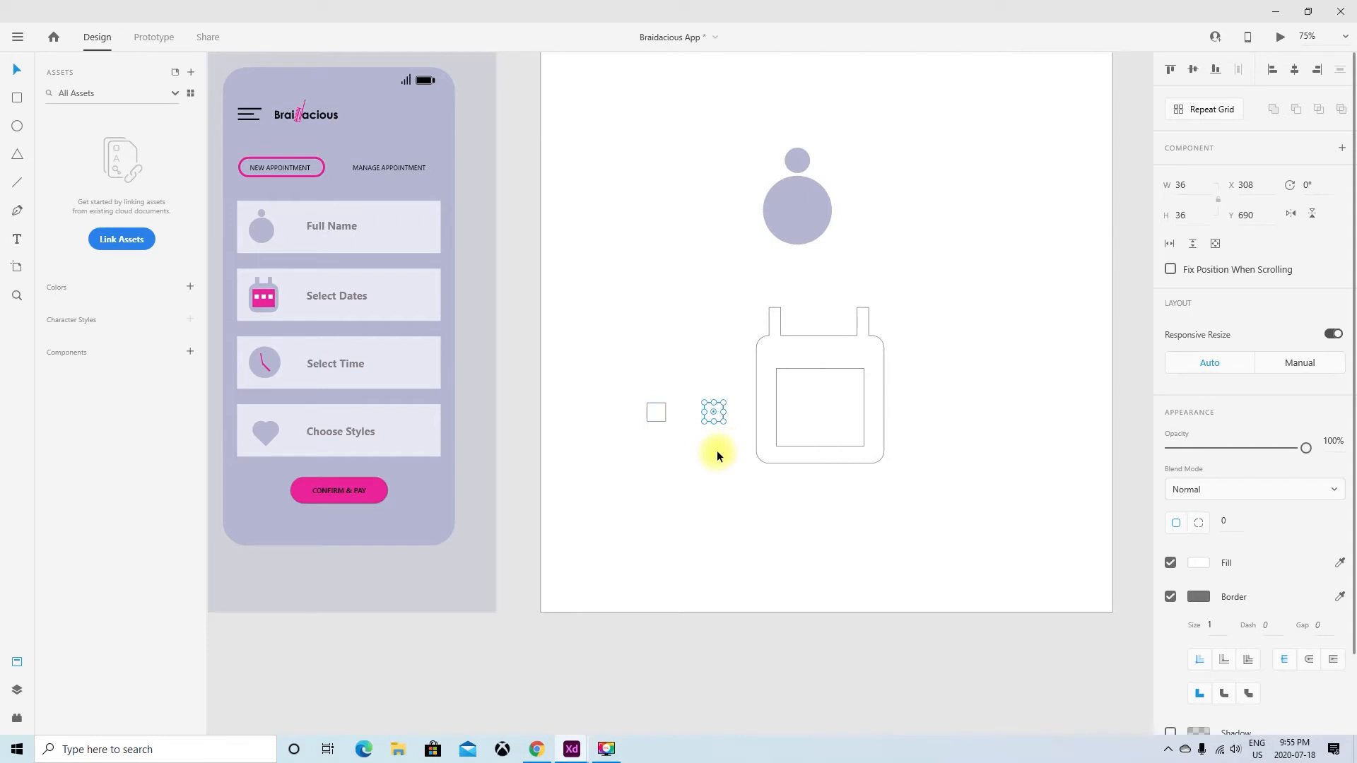
key(ctrl+z)
click(727, 398)
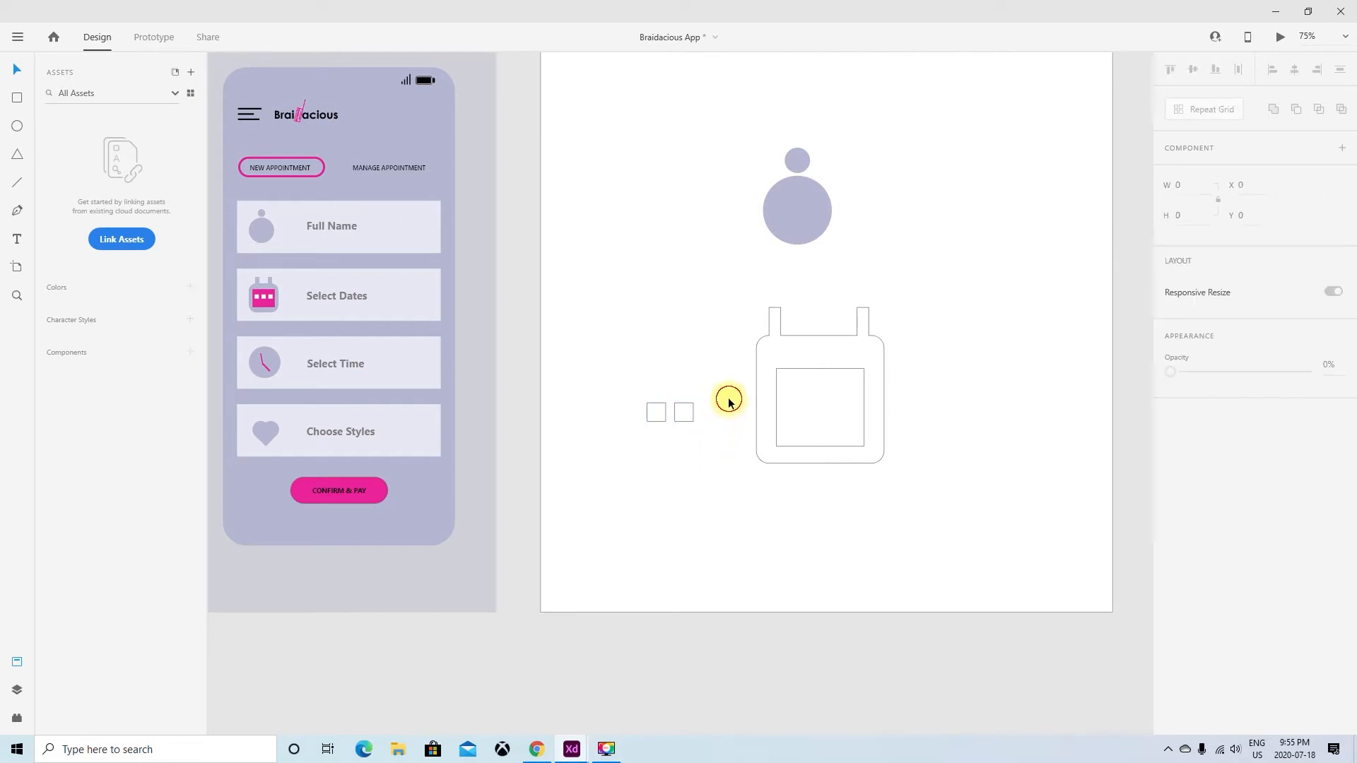
drag(693, 416, 723, 416)
click(714, 437)
Step: Group the three small squares and place the group along the top inside the calendar's inner rectangle
drag(620, 399, 730, 443)
right_click(711, 424)
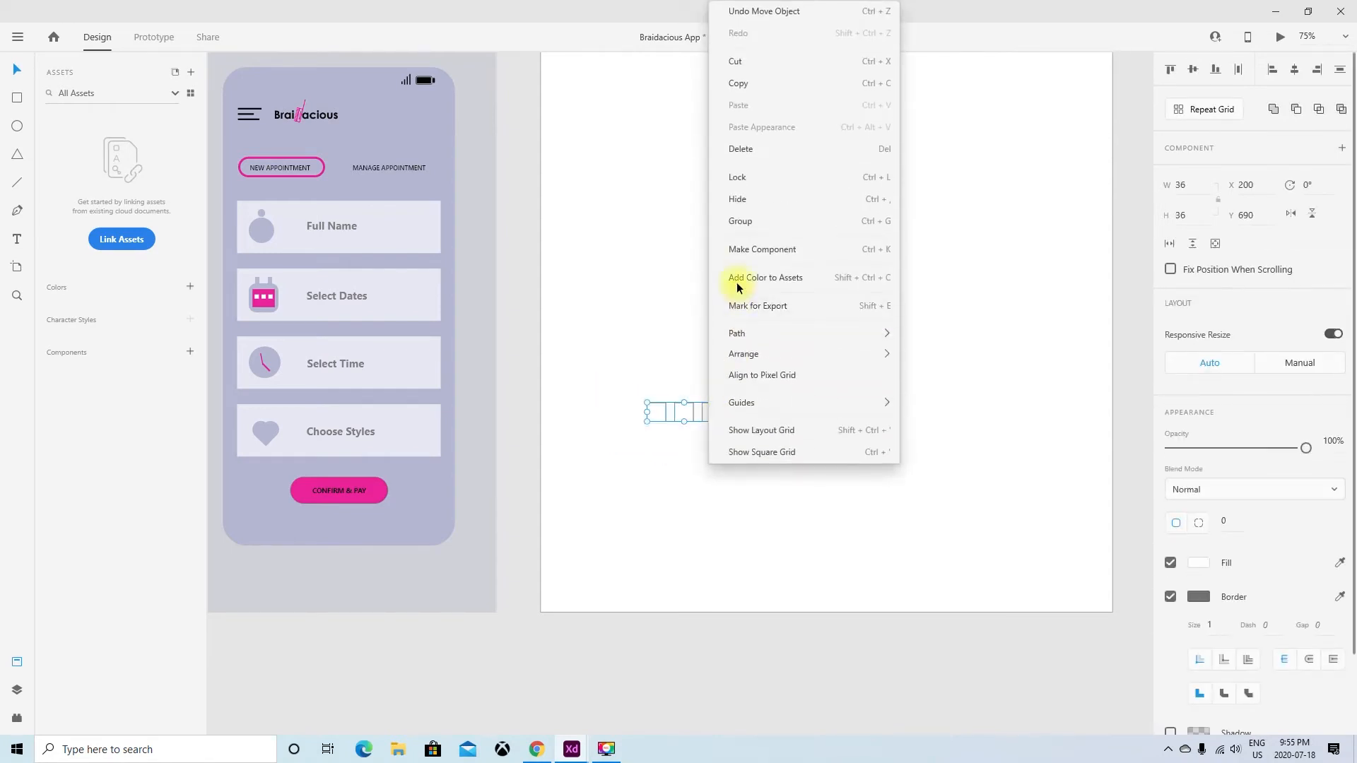
click(739, 220)
drag(691, 421, 828, 395)
click(954, 439)
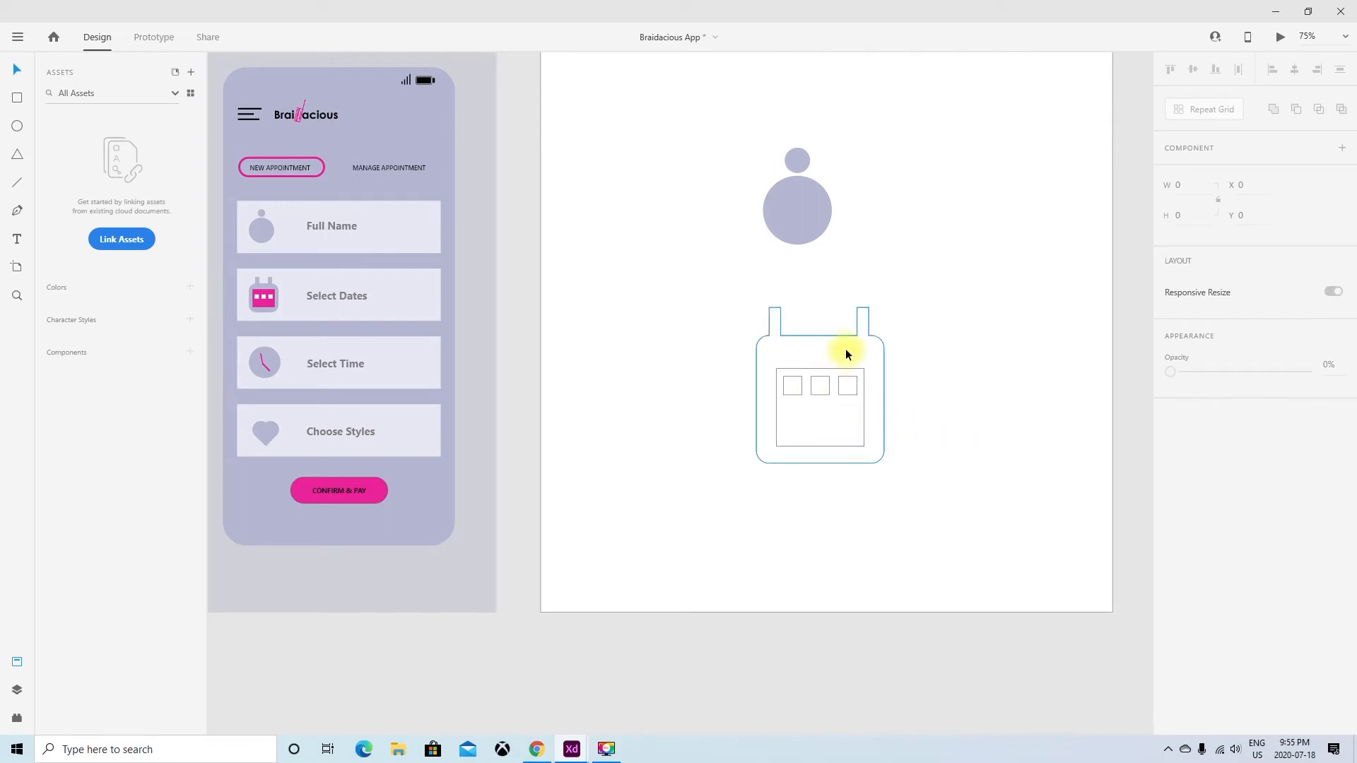
Step: Remove the calendar body's border and fill it with the lavender sampled from the app screen's background
click(874, 341)
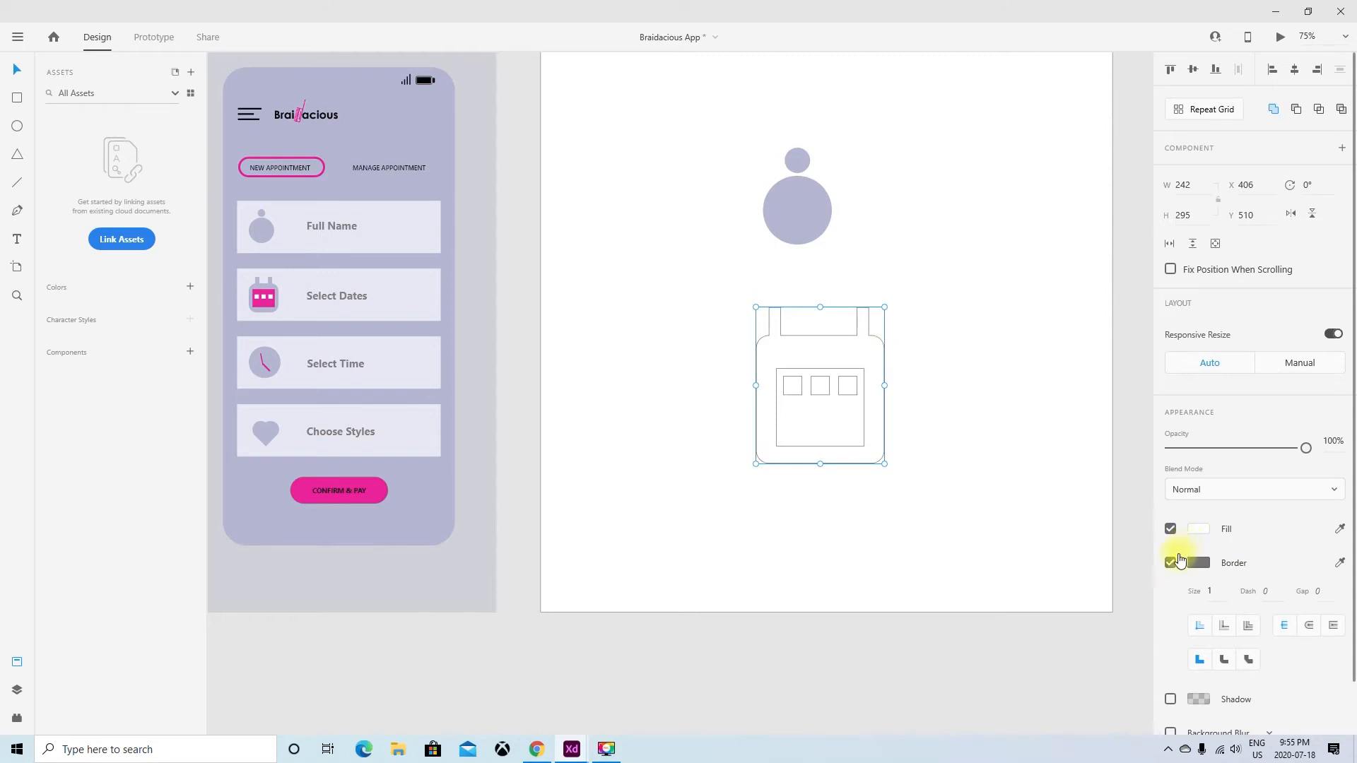
click(1169, 563)
click(1338, 530)
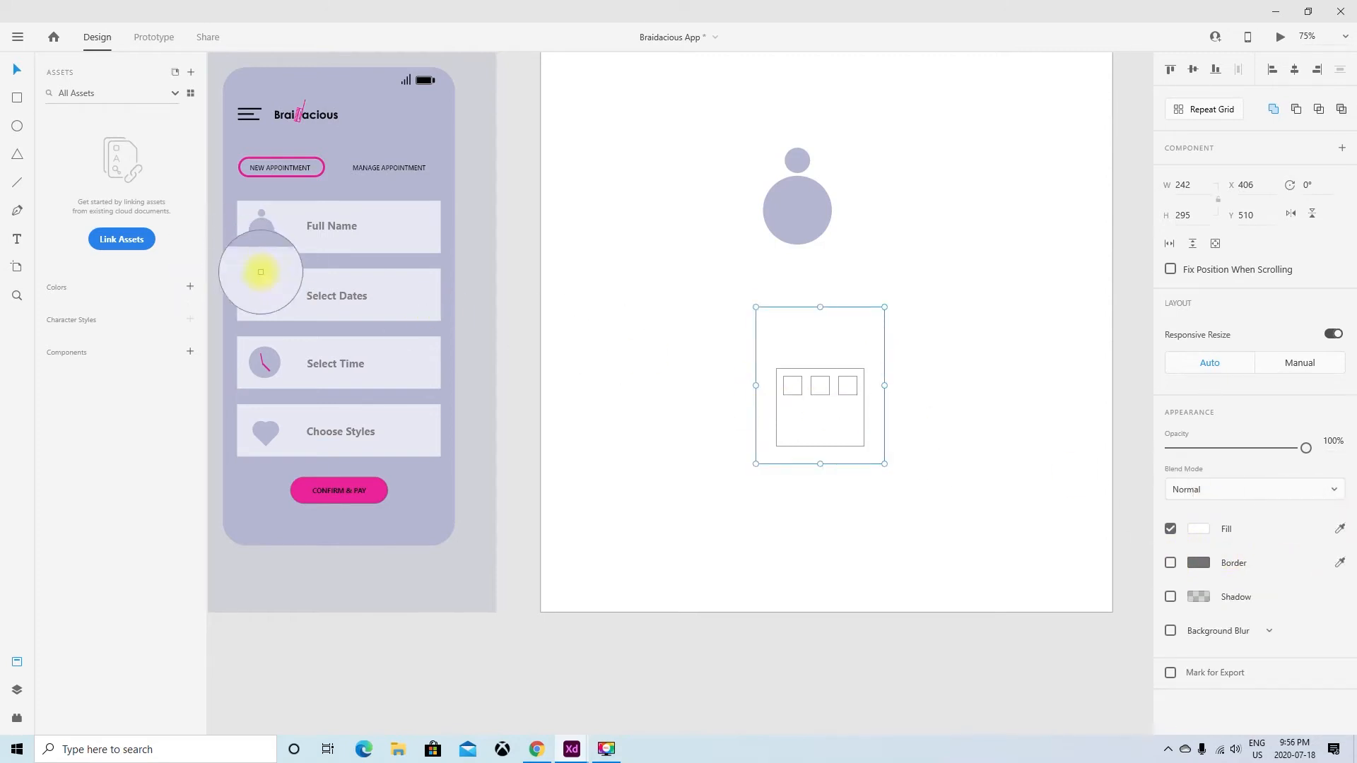
click(377, 125)
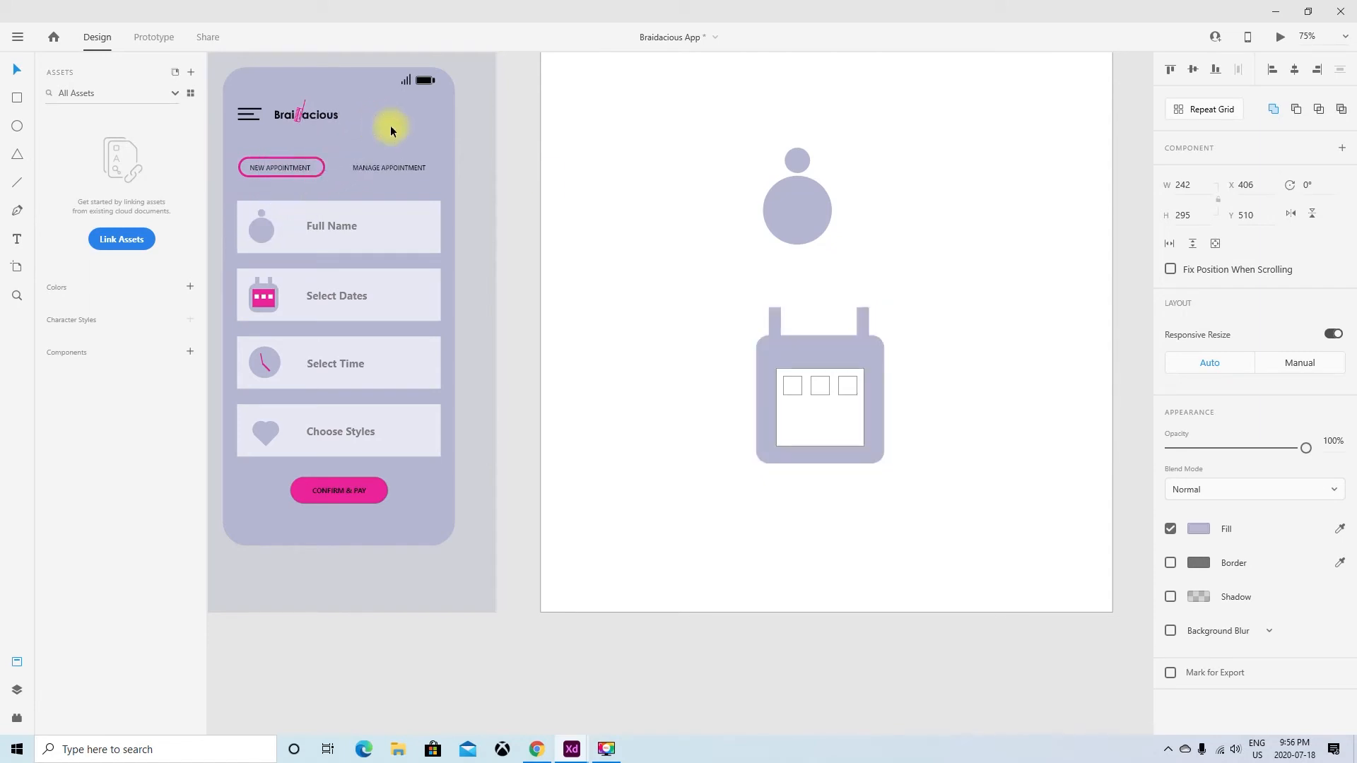
click(1013, 337)
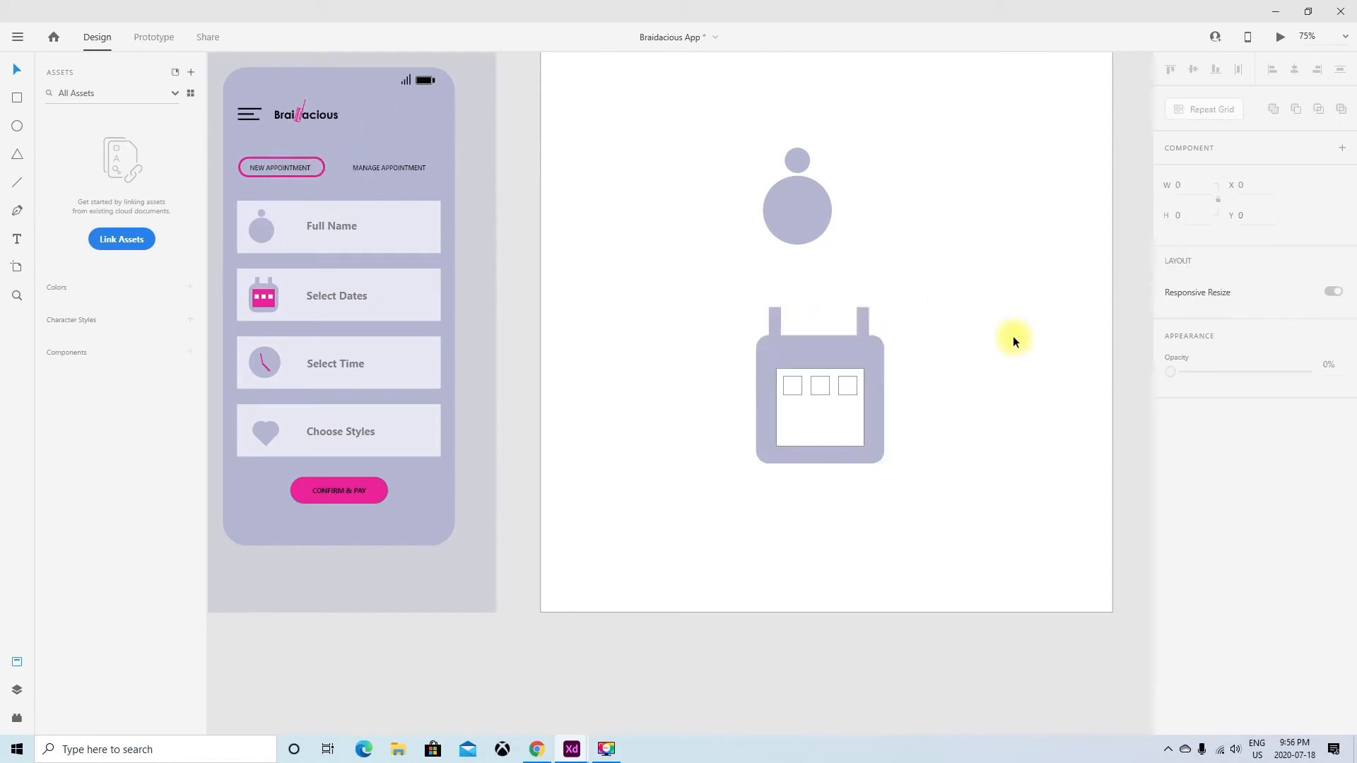
Step: Remove the inner rectangle's border and fill it with the pink sampled from the Select Dates icon
click(829, 448)
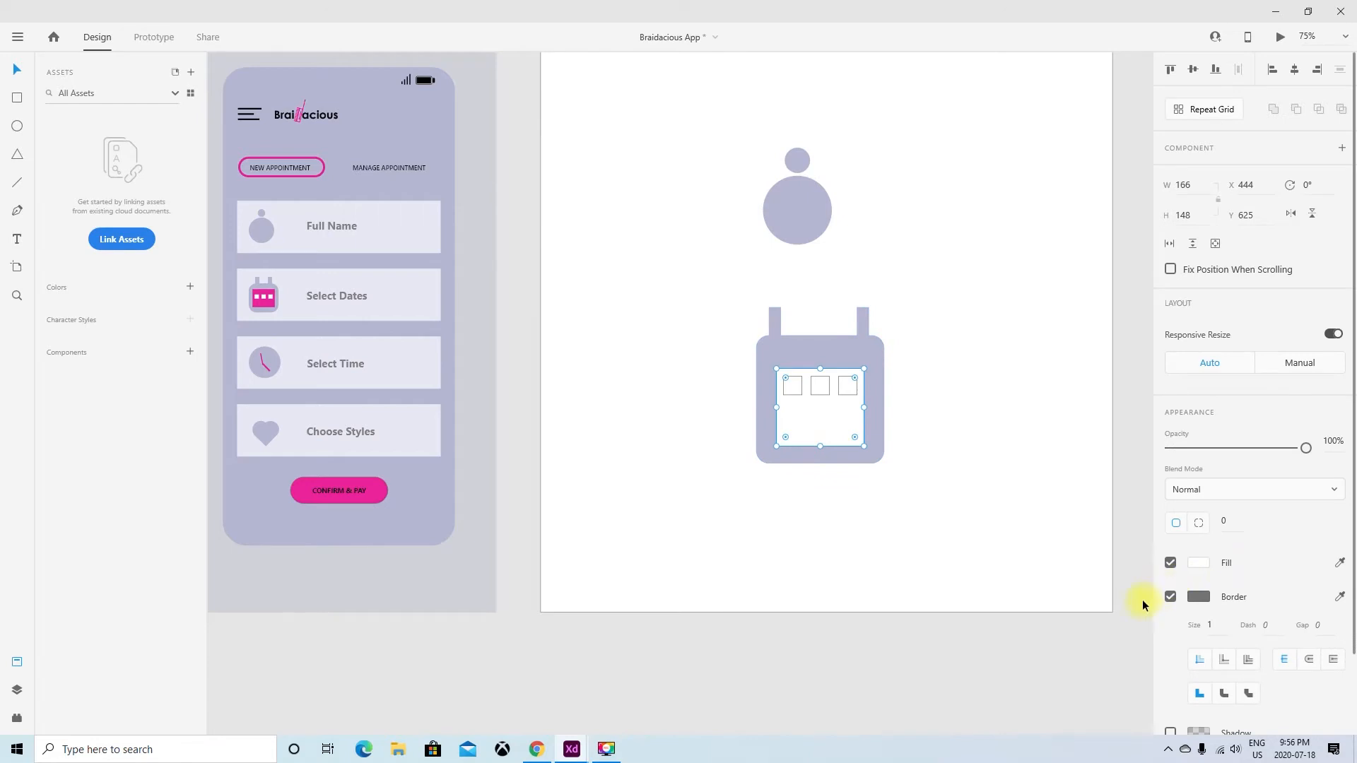
click(1171, 597)
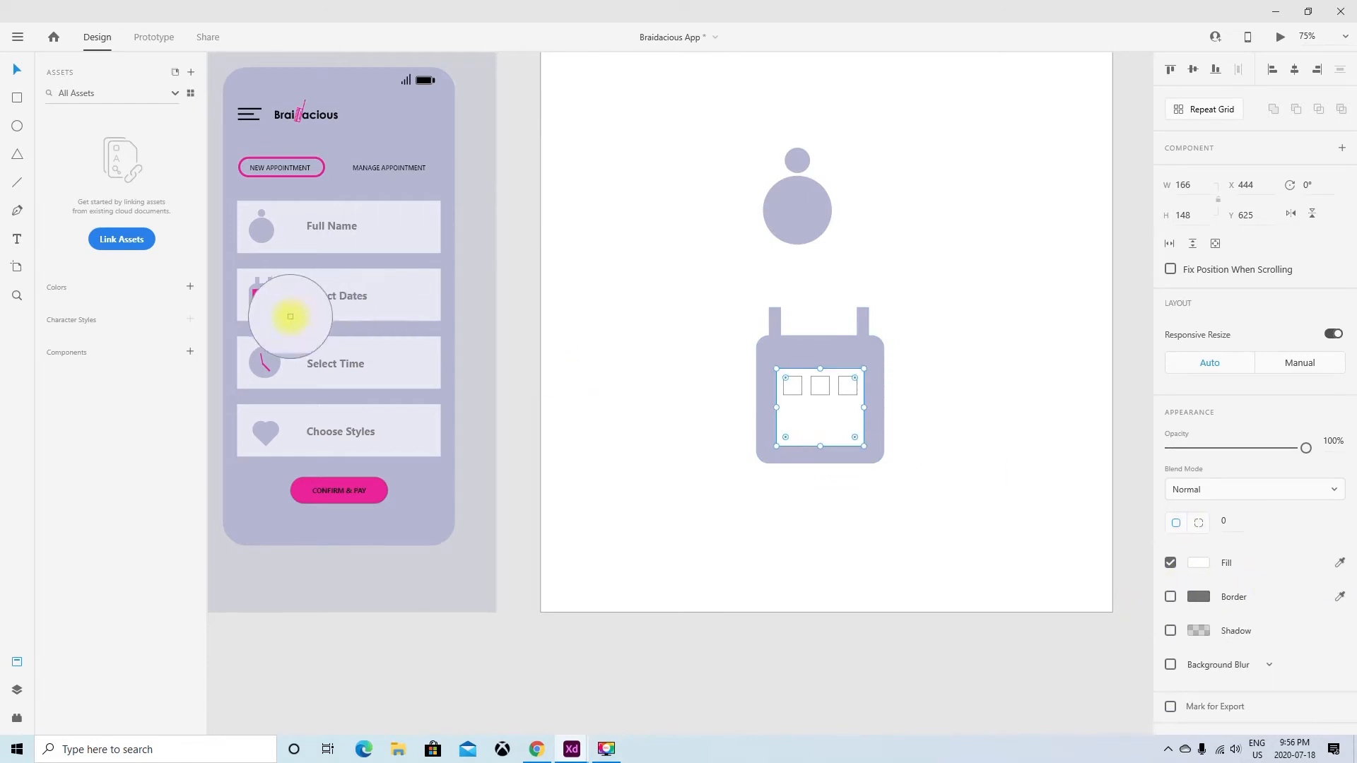
click(273, 304)
click(939, 451)
scroll(968, 455, up, 2)
scroll(968, 454, down, 2)
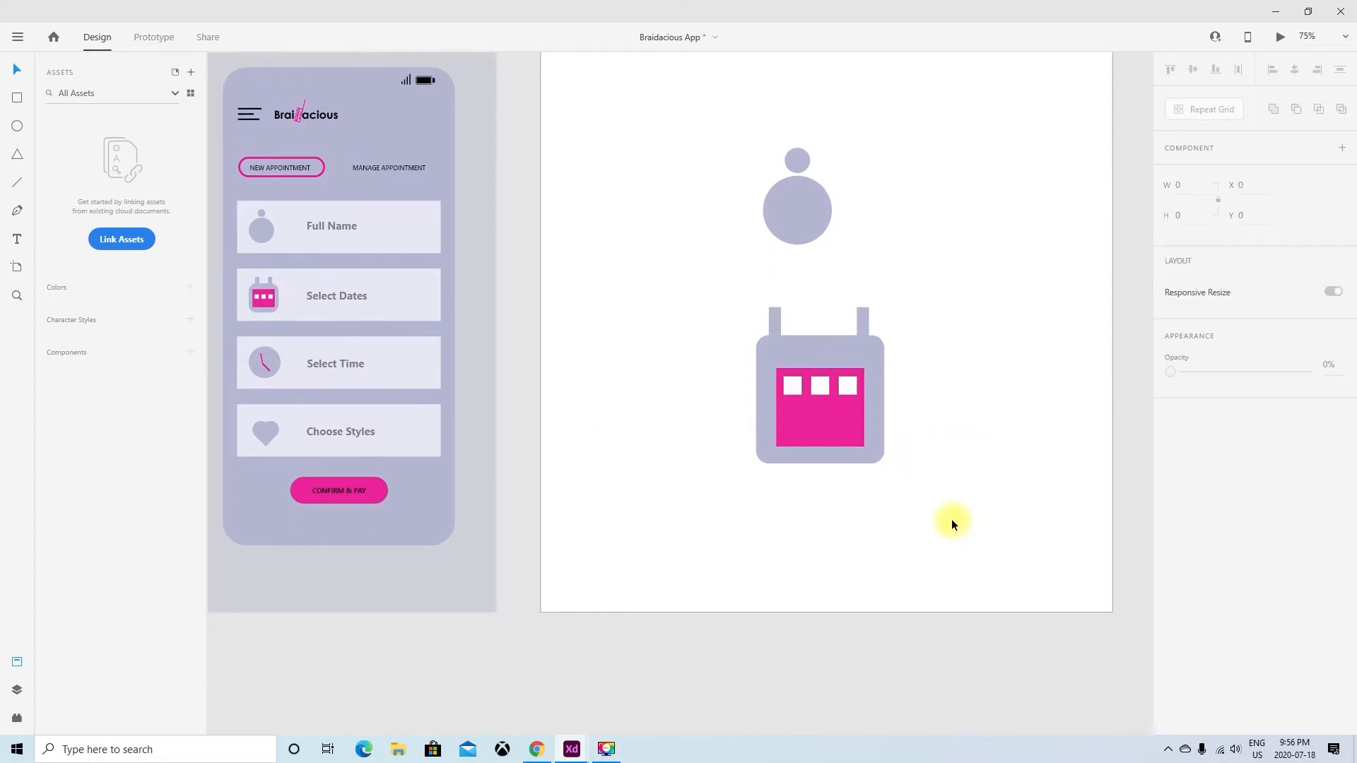
scroll(951, 523, right, 2)
scroll(951, 523, left, 3)
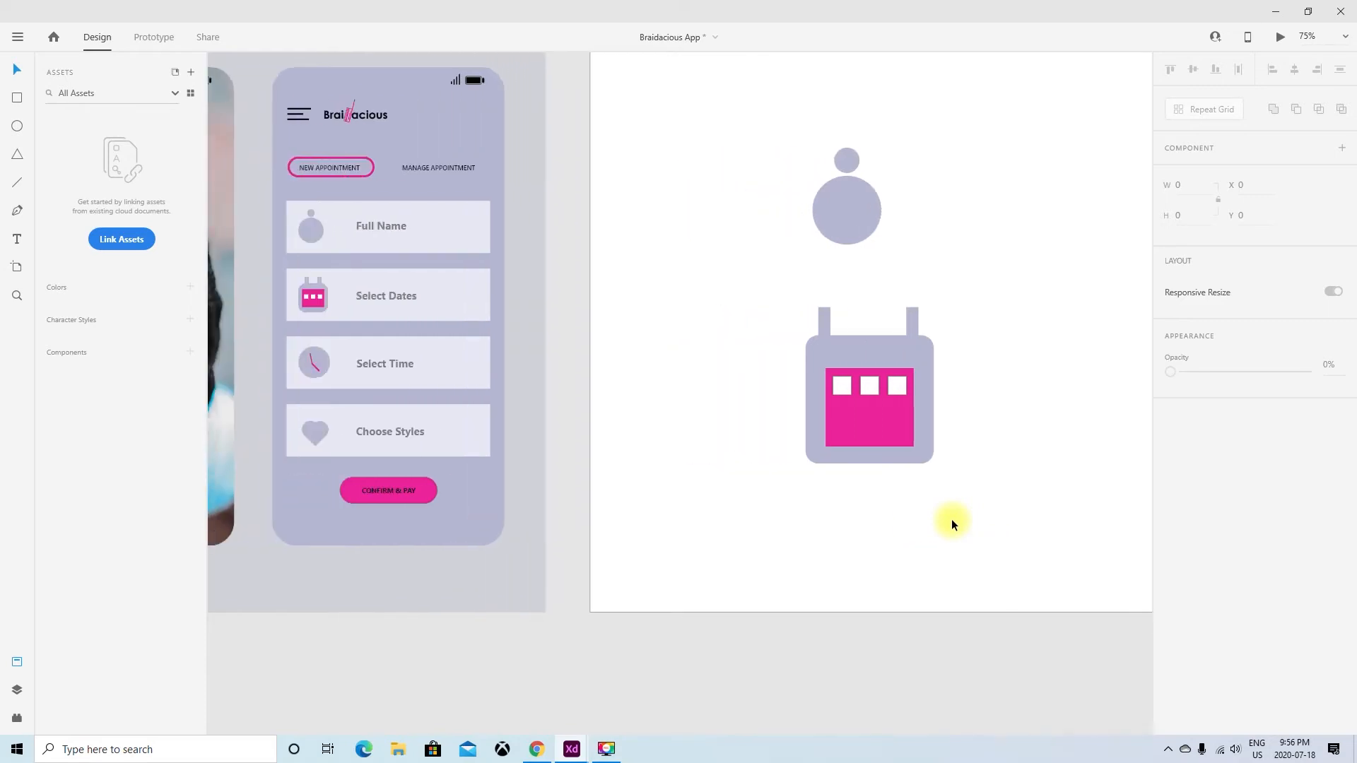
drag(985, 503, 772, 306)
right_click(815, 329)
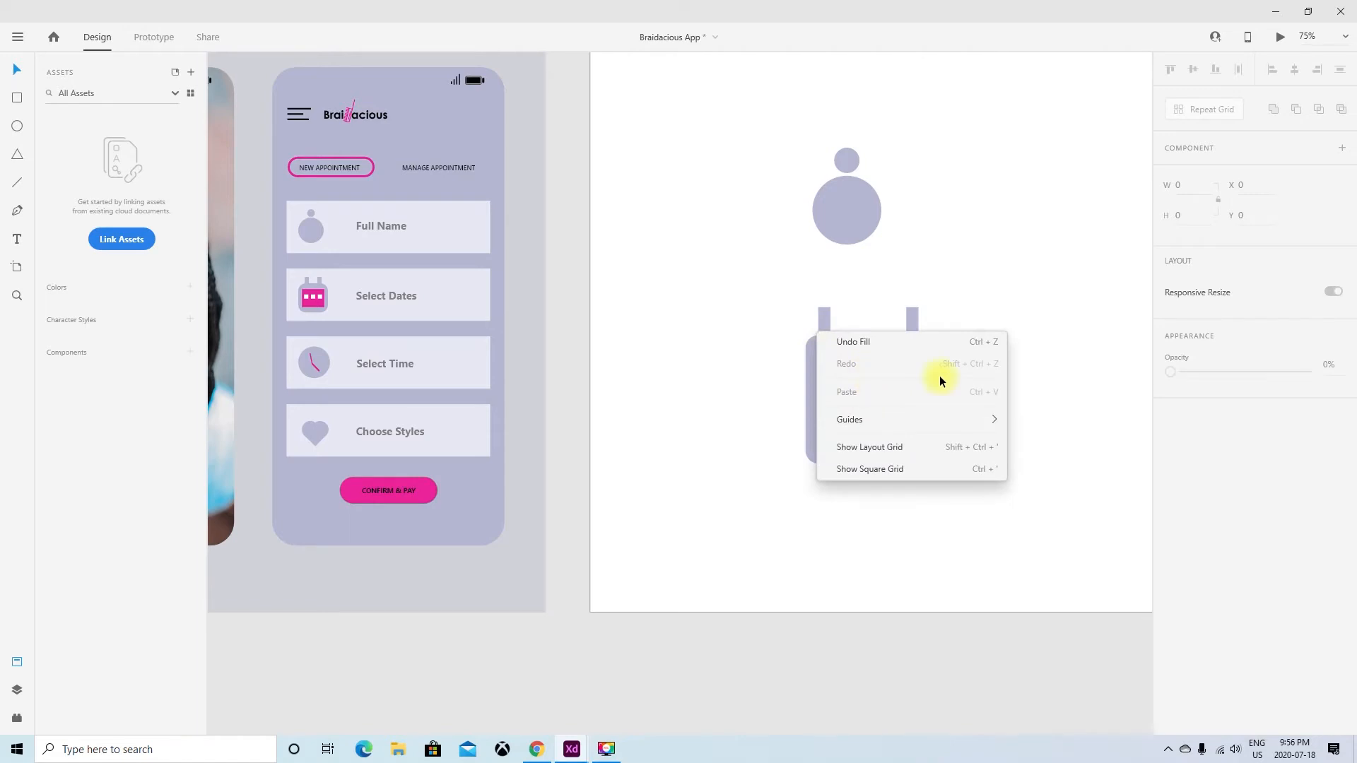
click(1096, 393)
Step: Group all the calendar parts into one icon and move it to the right of the person icon
drag(719, 272, 969, 489)
right_click(909, 464)
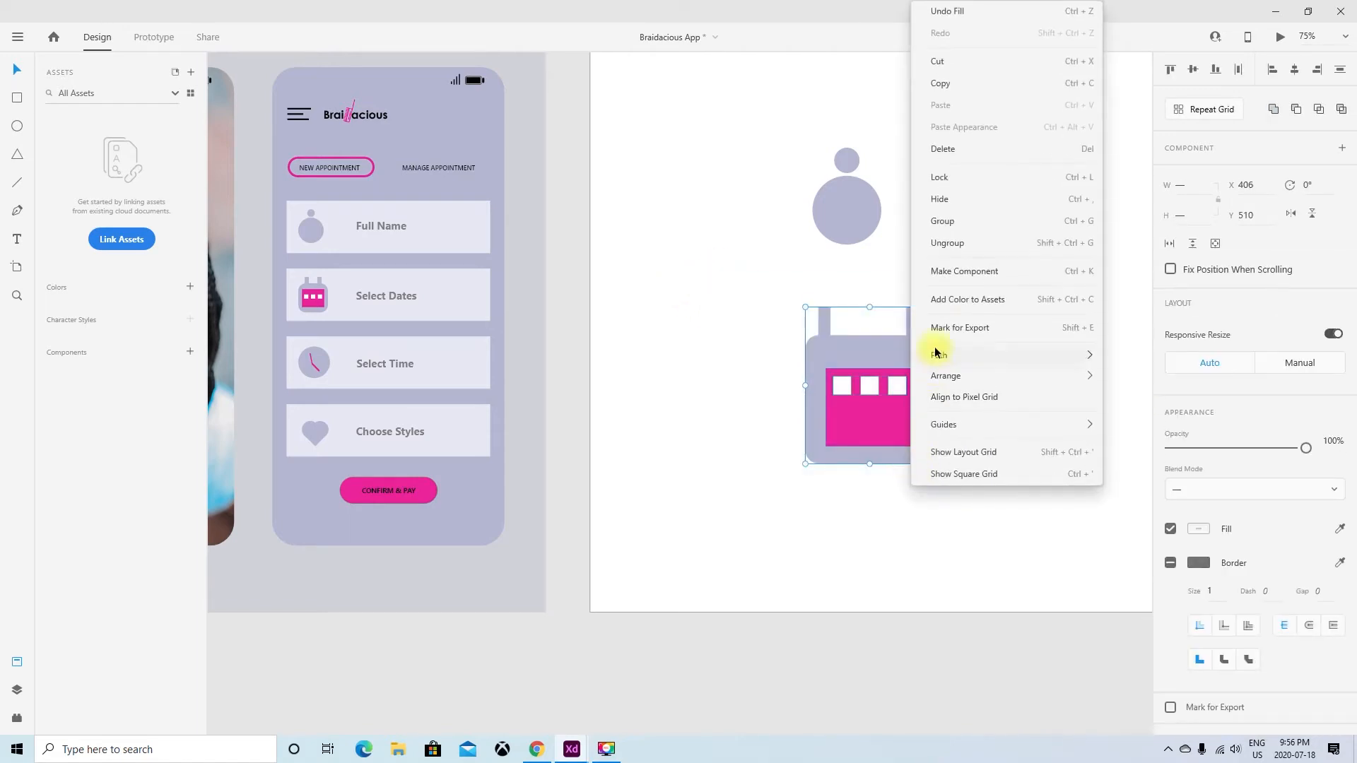
click(949, 226)
drag(903, 389, 1019, 229)
click(896, 410)
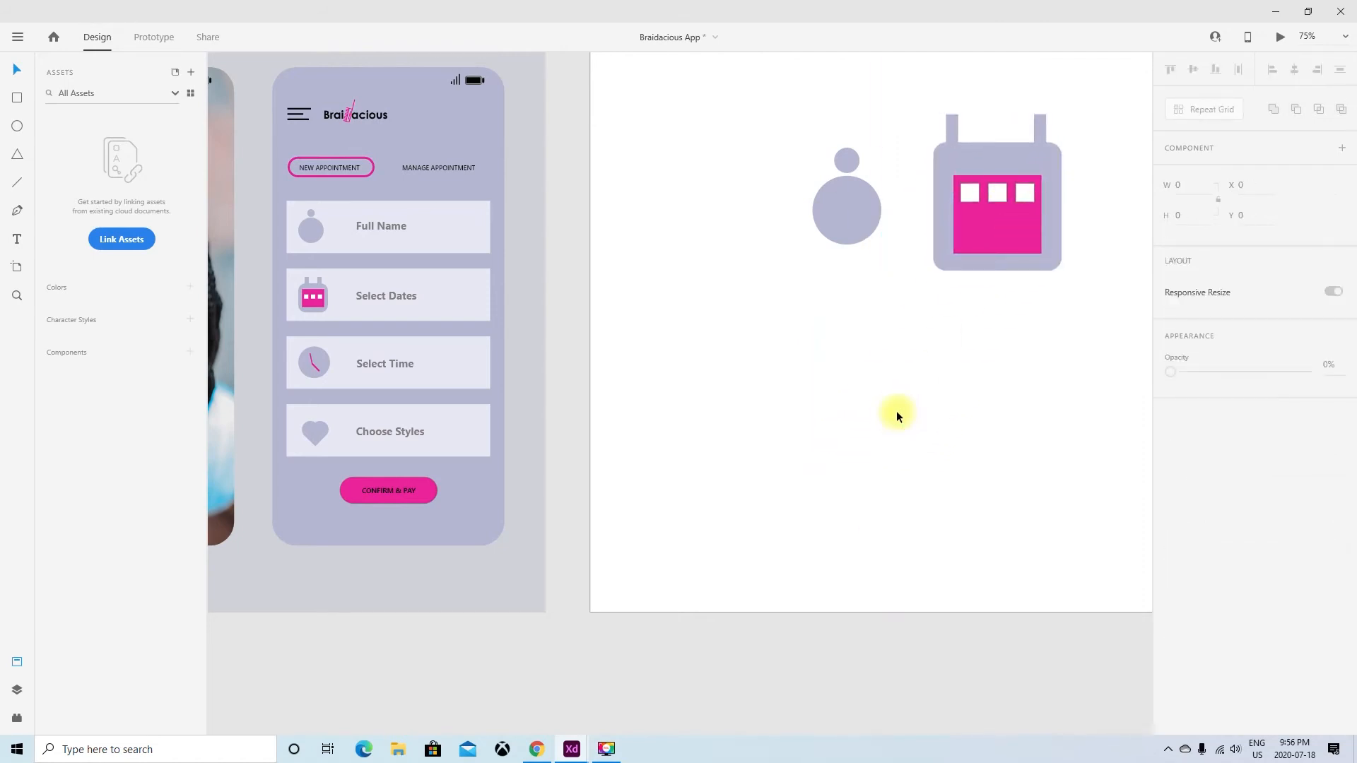
Step: Draw a circle about 324 × 324 for the clock face and place it below the person and calendar icons
scroll(896, 410, right, 2)
scroll(896, 414, left, 1)
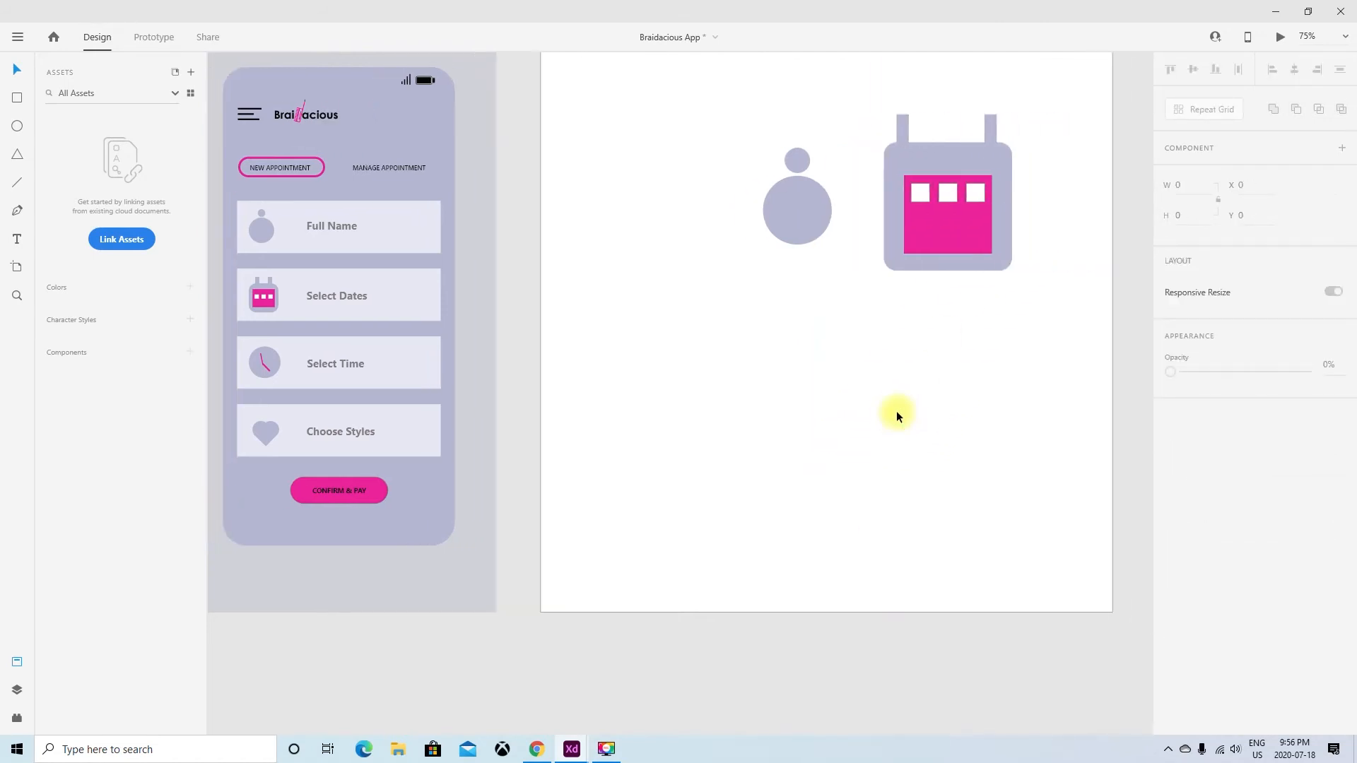
click(20, 129)
mouse_move(732, 358)
mouse_down()
mouse_move(817, 467)
mouse_move(808, 450)
mouse_up()
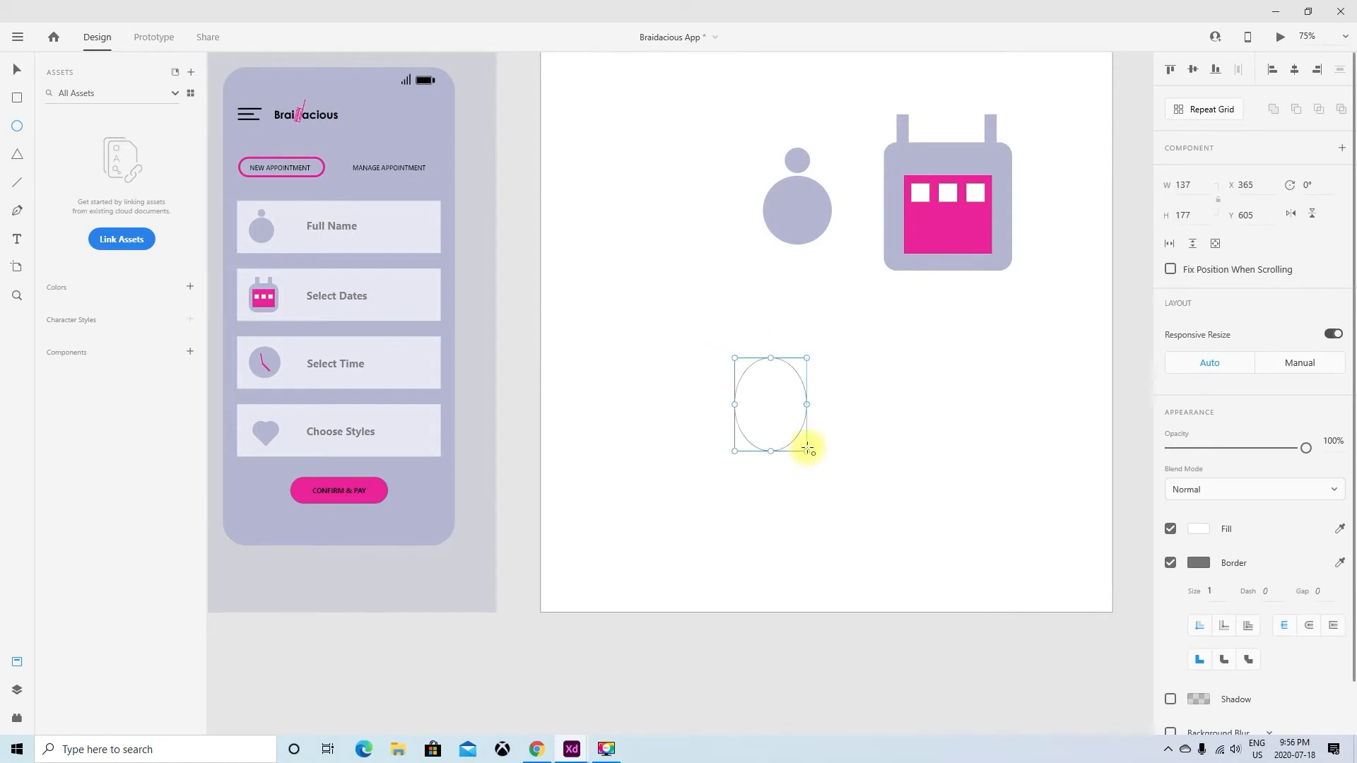
key(ctrl+z)
drag(699, 349, 785, 460)
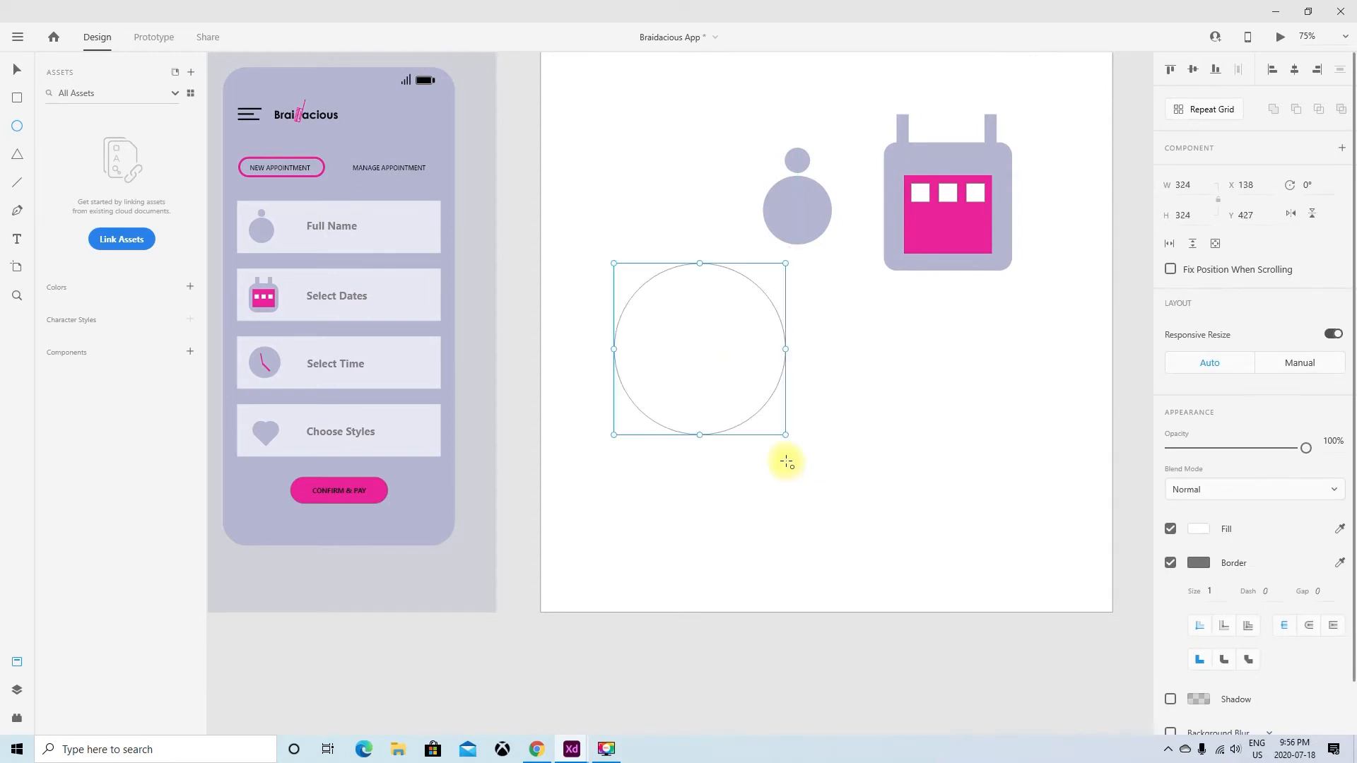
click(16, 68)
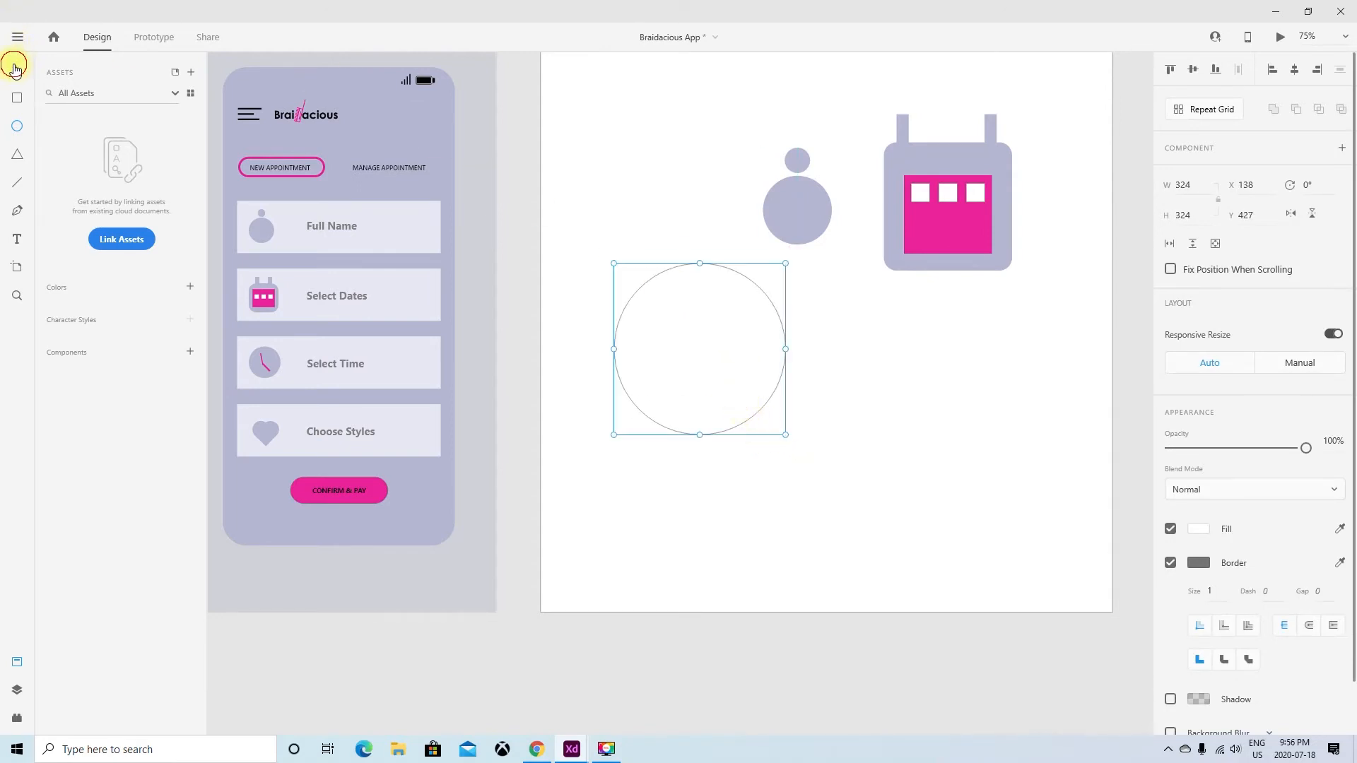
drag(701, 398, 804, 460)
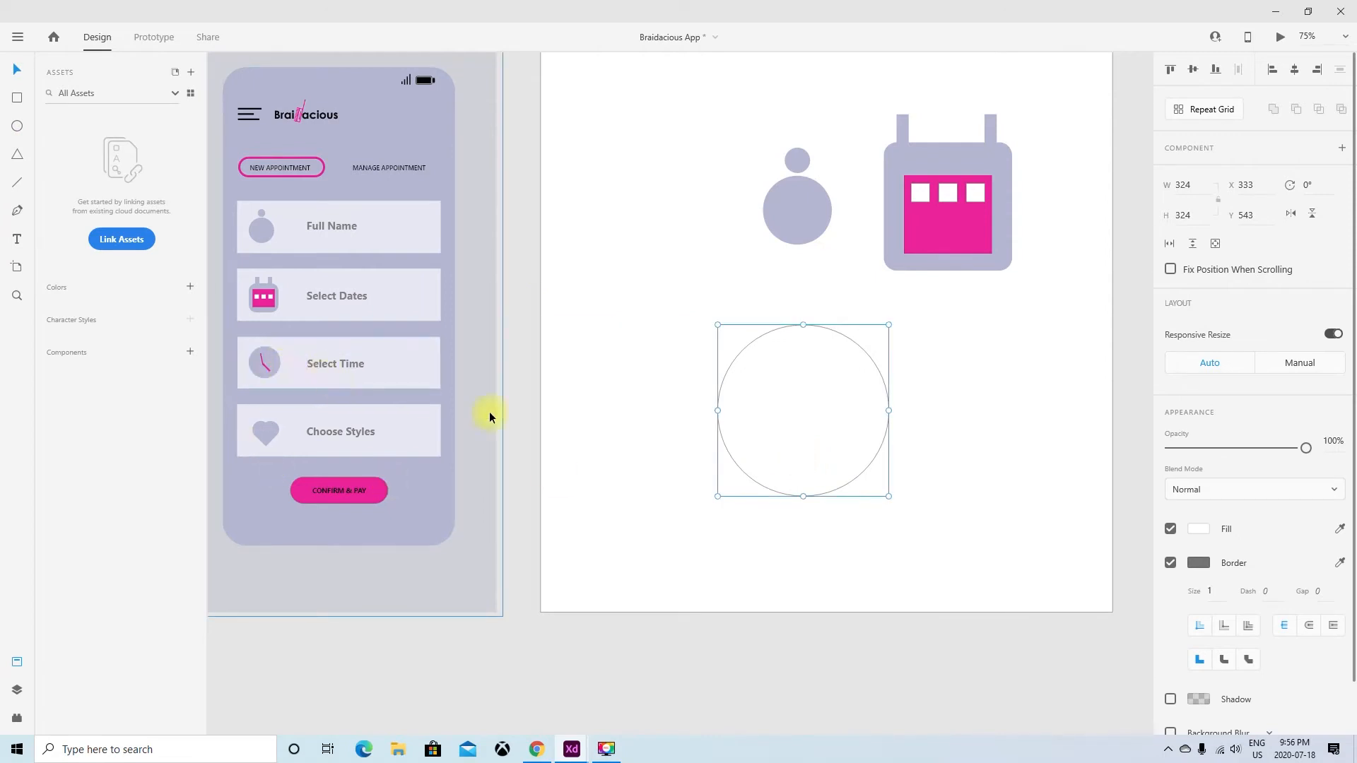
Step: Draw two parallel vertical lines, each about 146 long, to the left of the clock circle as the clock hands
click(17, 182)
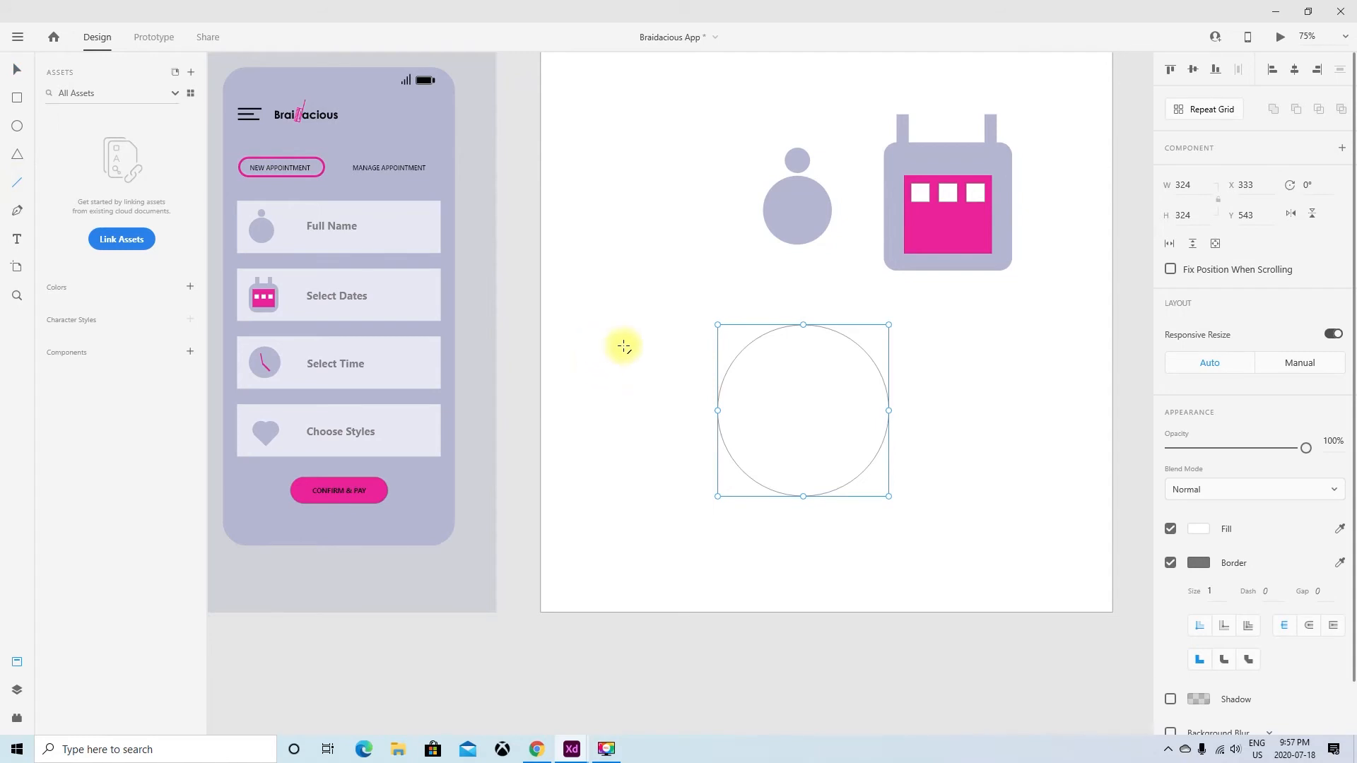
drag(623, 345, 636, 410)
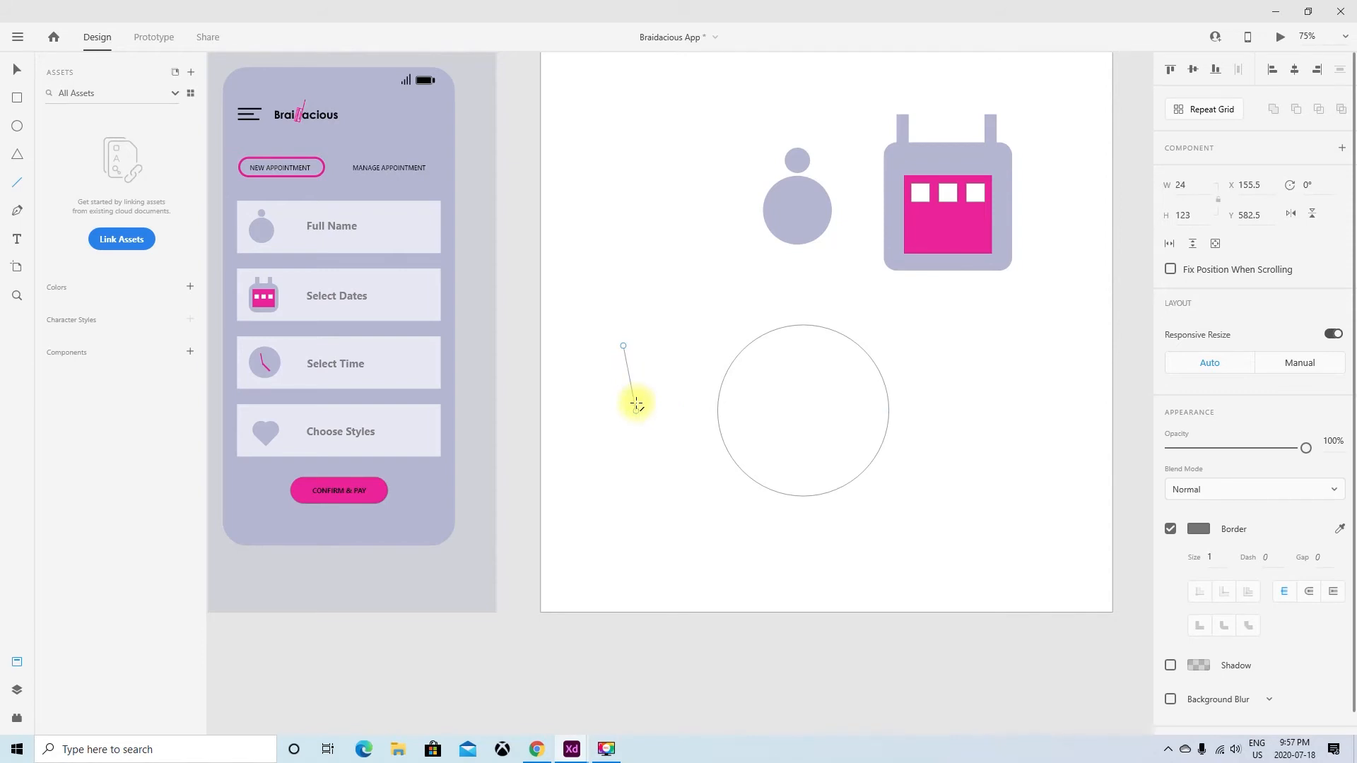
key(ctrl+z)
drag(626, 340, 636, 418)
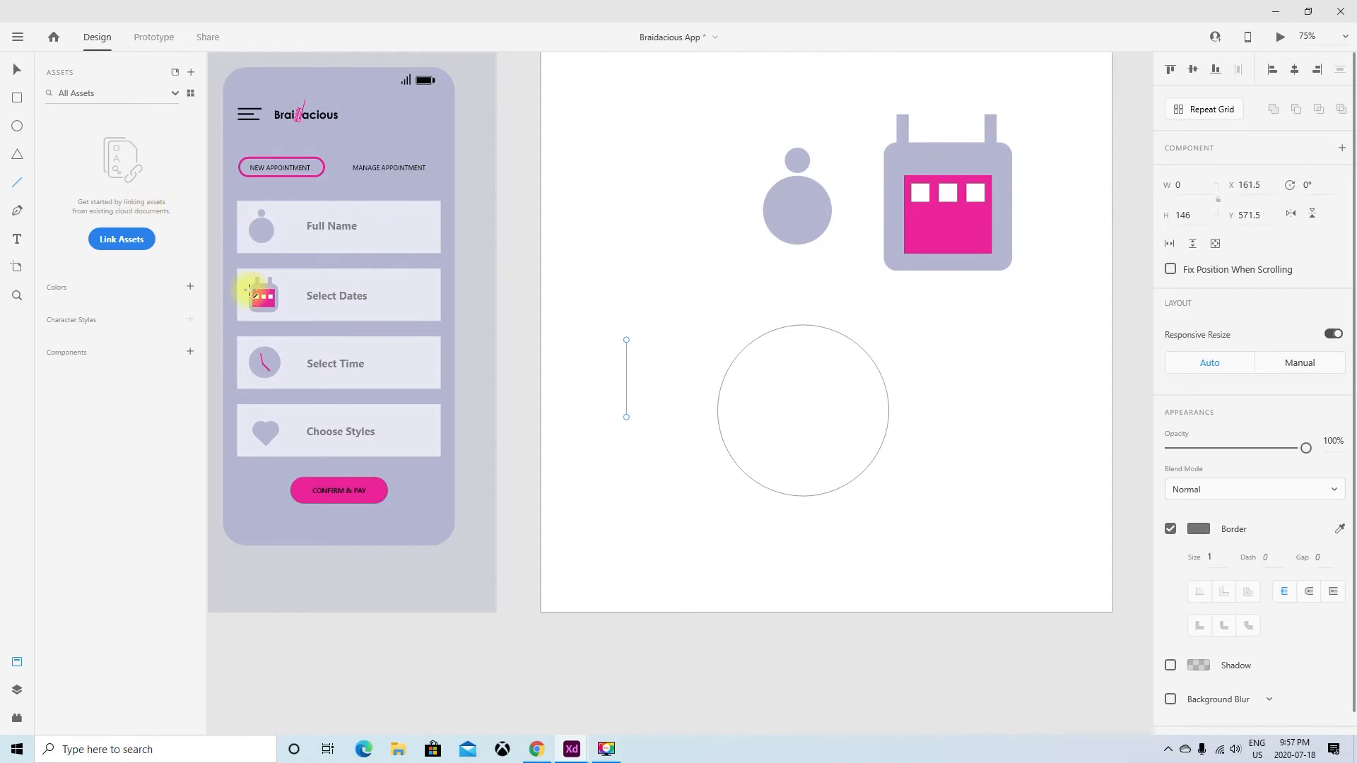
click(18, 184)
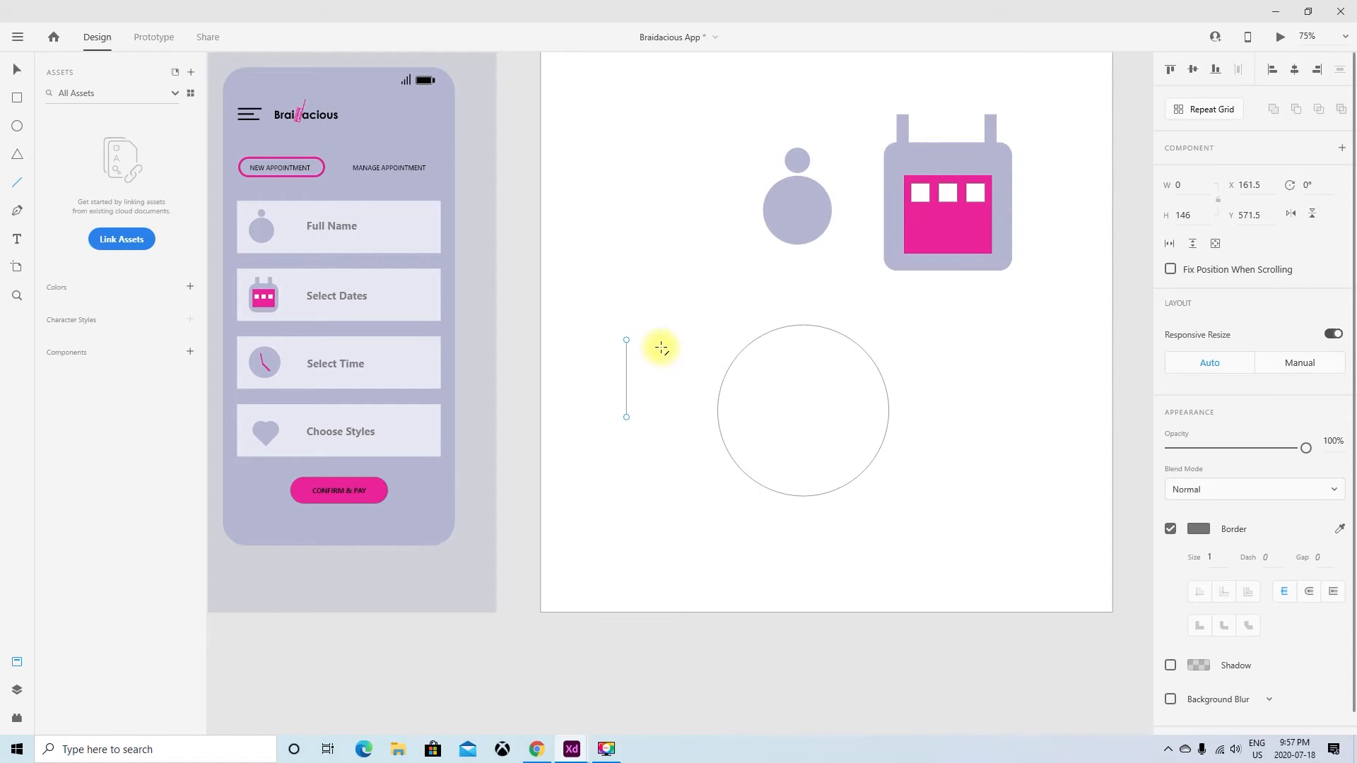
drag(661, 341, 667, 421)
Step: Slant the second line down to the right, about 104 × 81, and join its start to the first line's lower end
click(17, 69)
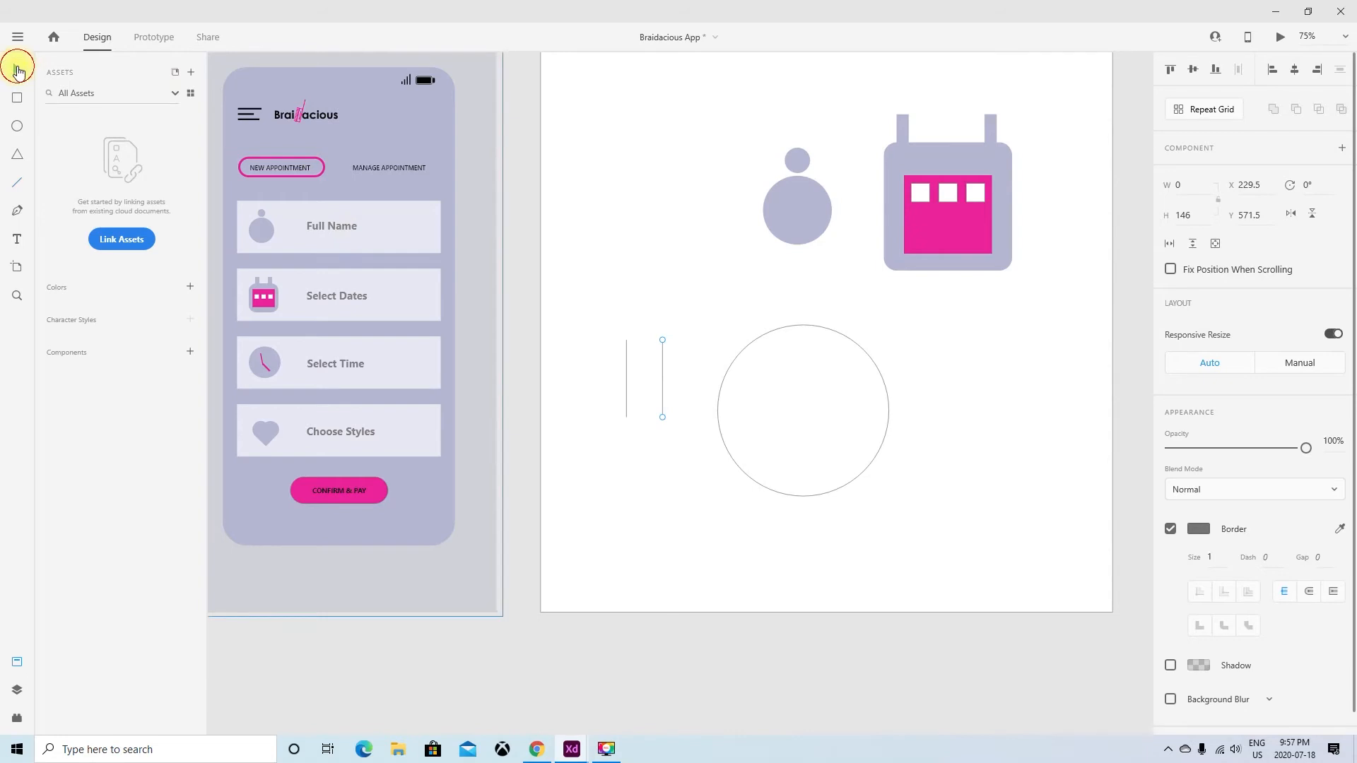
drag(663, 342, 660, 439)
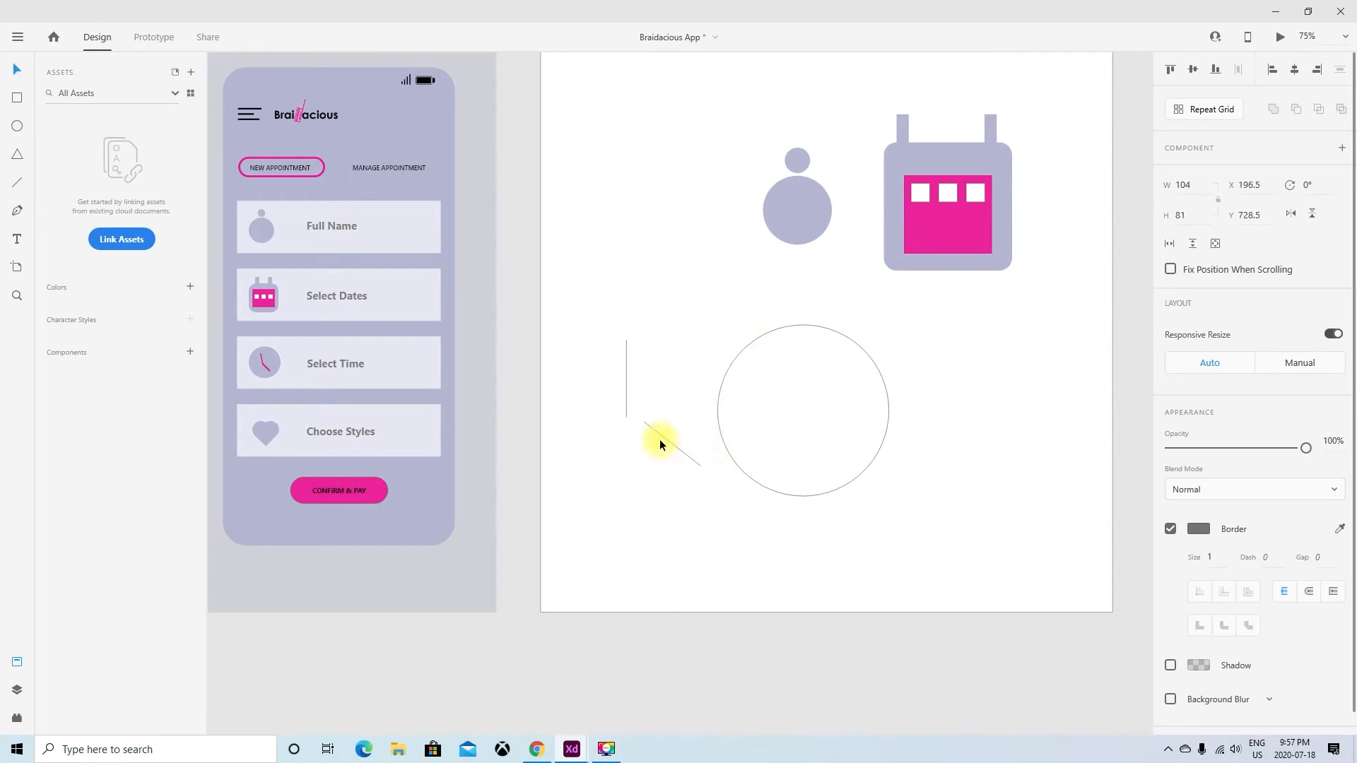
click(654, 485)
Step: Set the border size of both clock hand lines to 3
drag(614, 317, 672, 467)
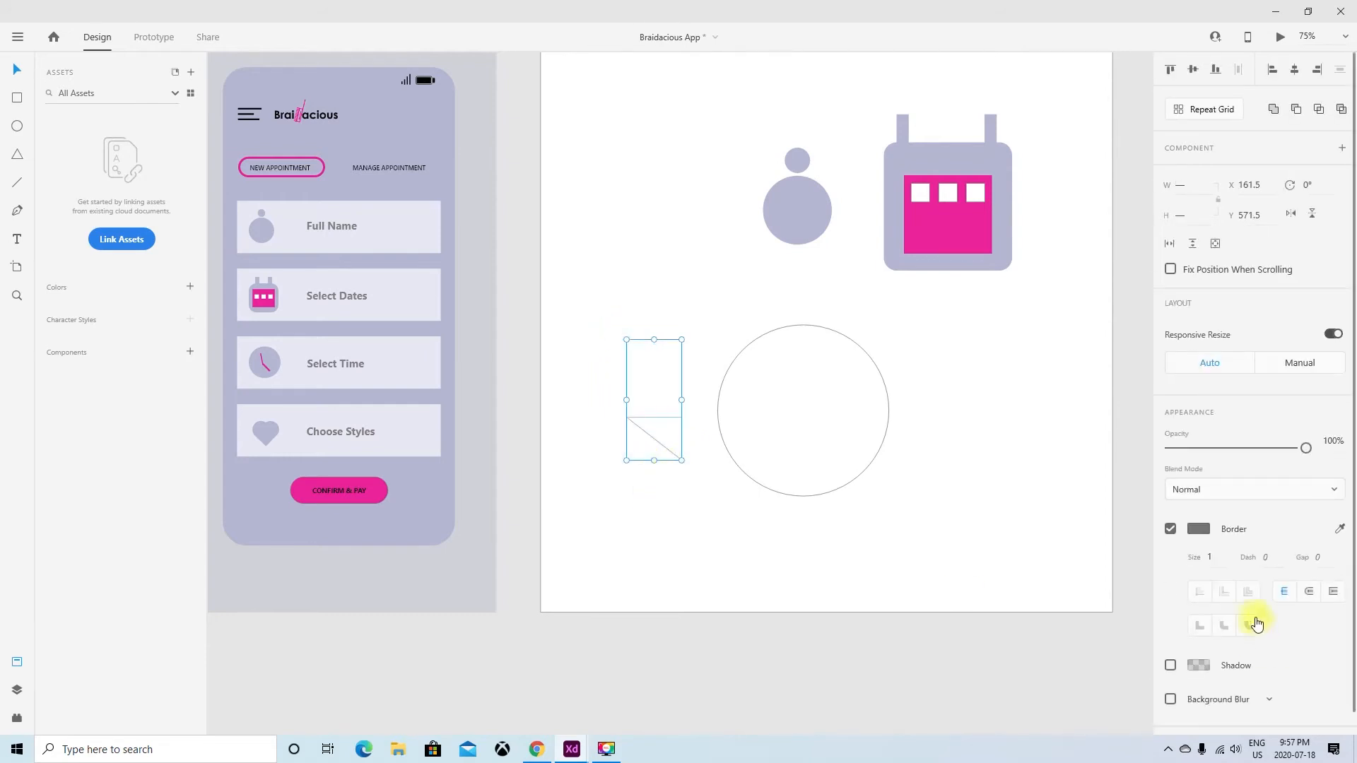
click(1200, 559)
key(Return)
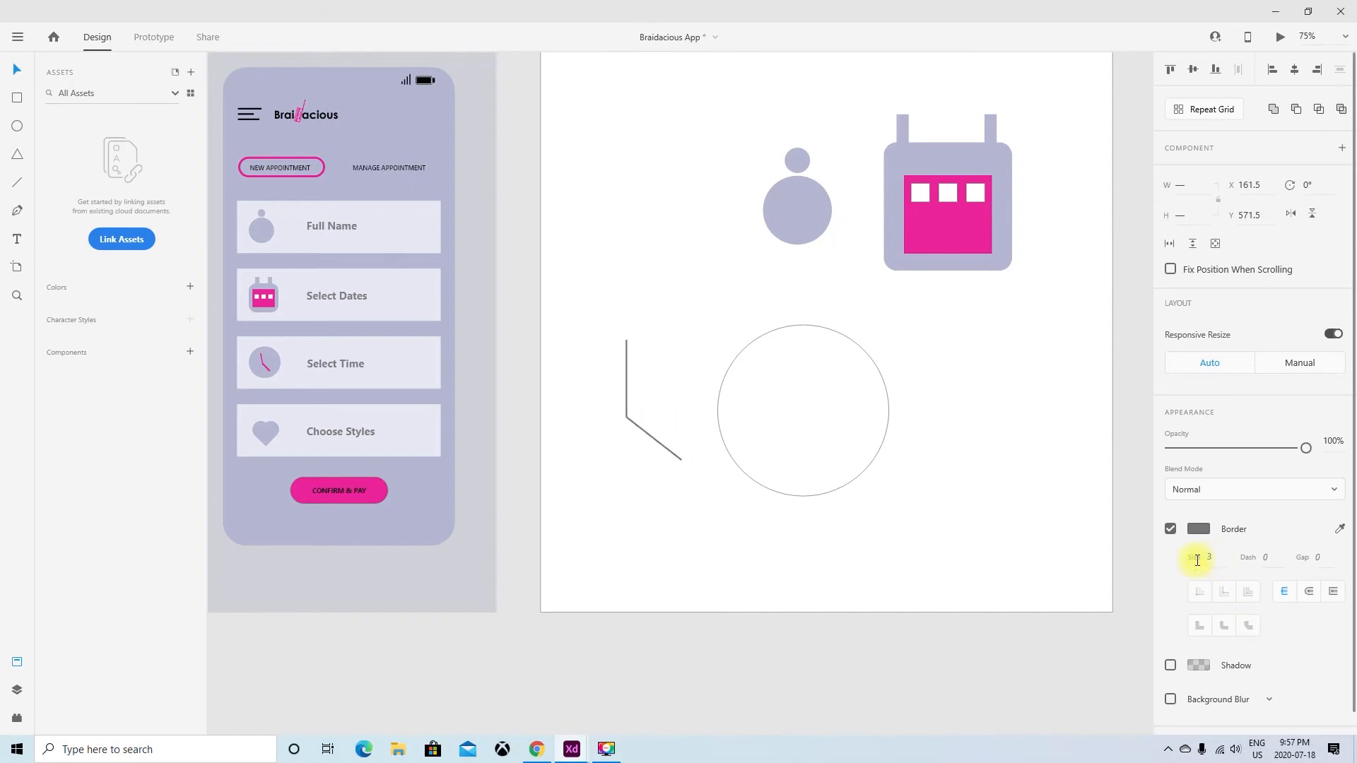
click(657, 493)
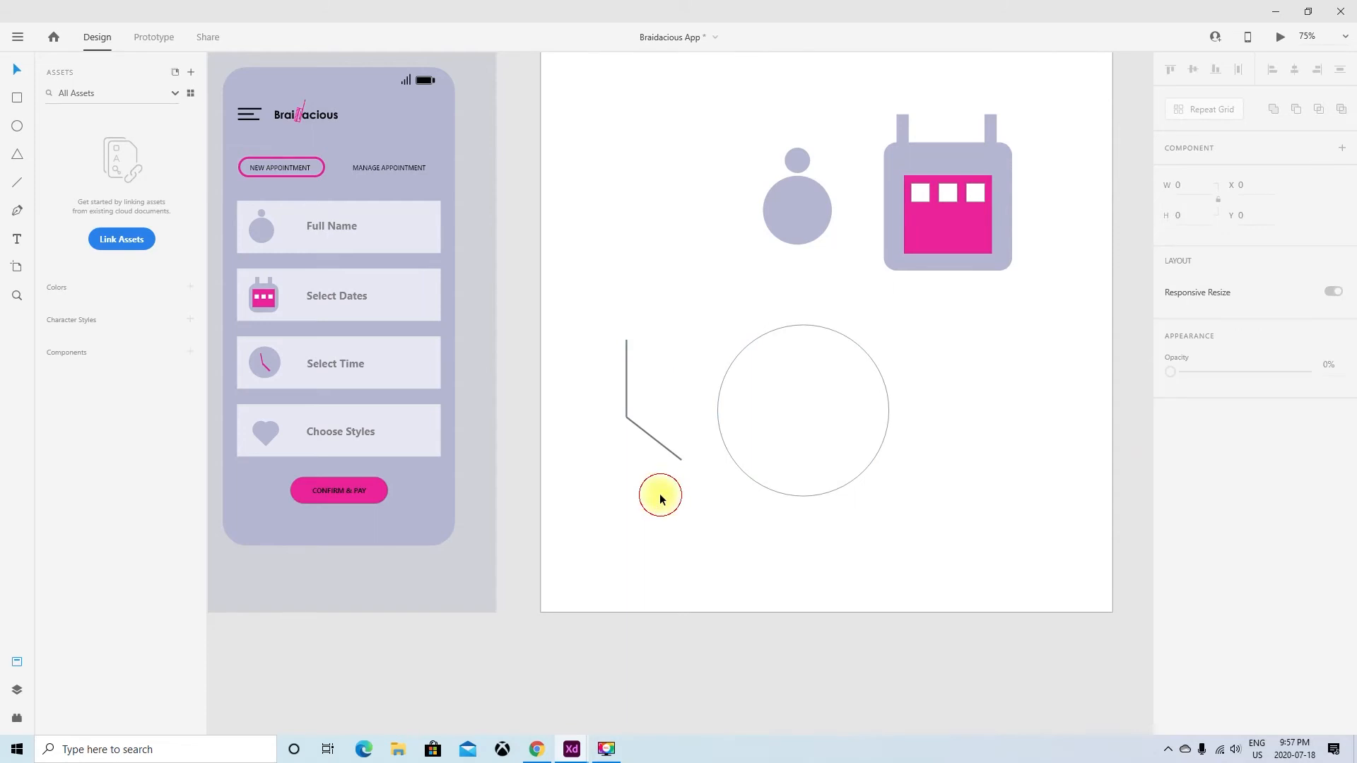
Step: Change the border size of the slanted clock hand on its own so it is thicker than the vertical one
click(667, 449)
click(1208, 558)
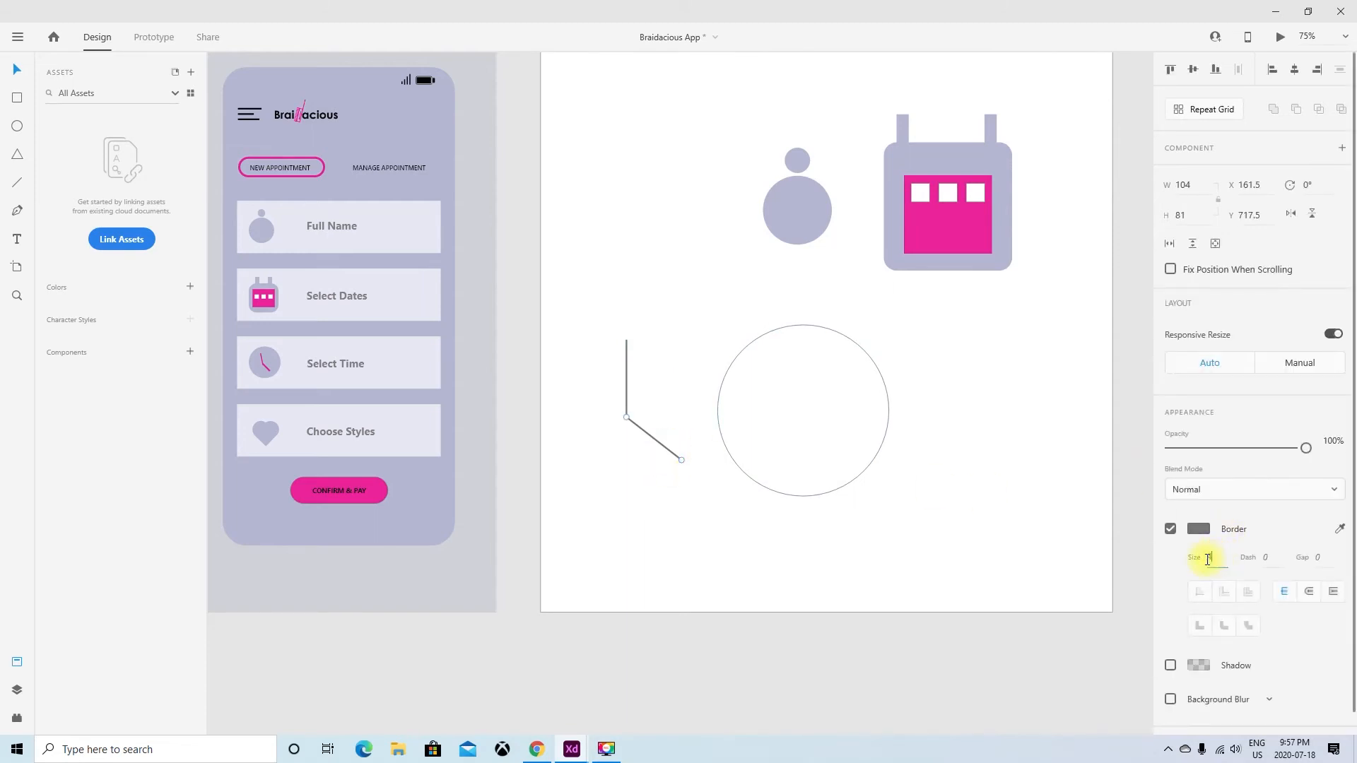
click(1065, 546)
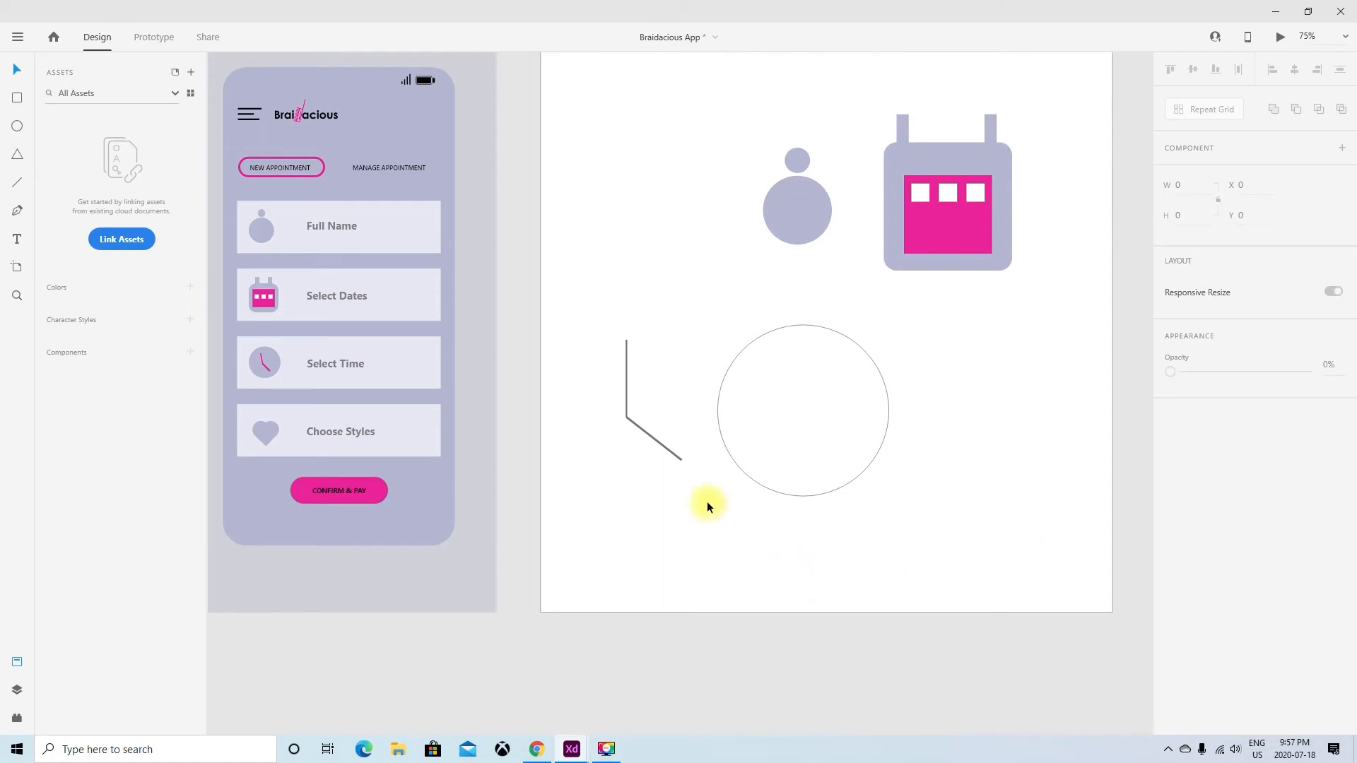
Step: Shorten the vertical clock hand from its upper end and tilt it slightly to the left
click(626, 400)
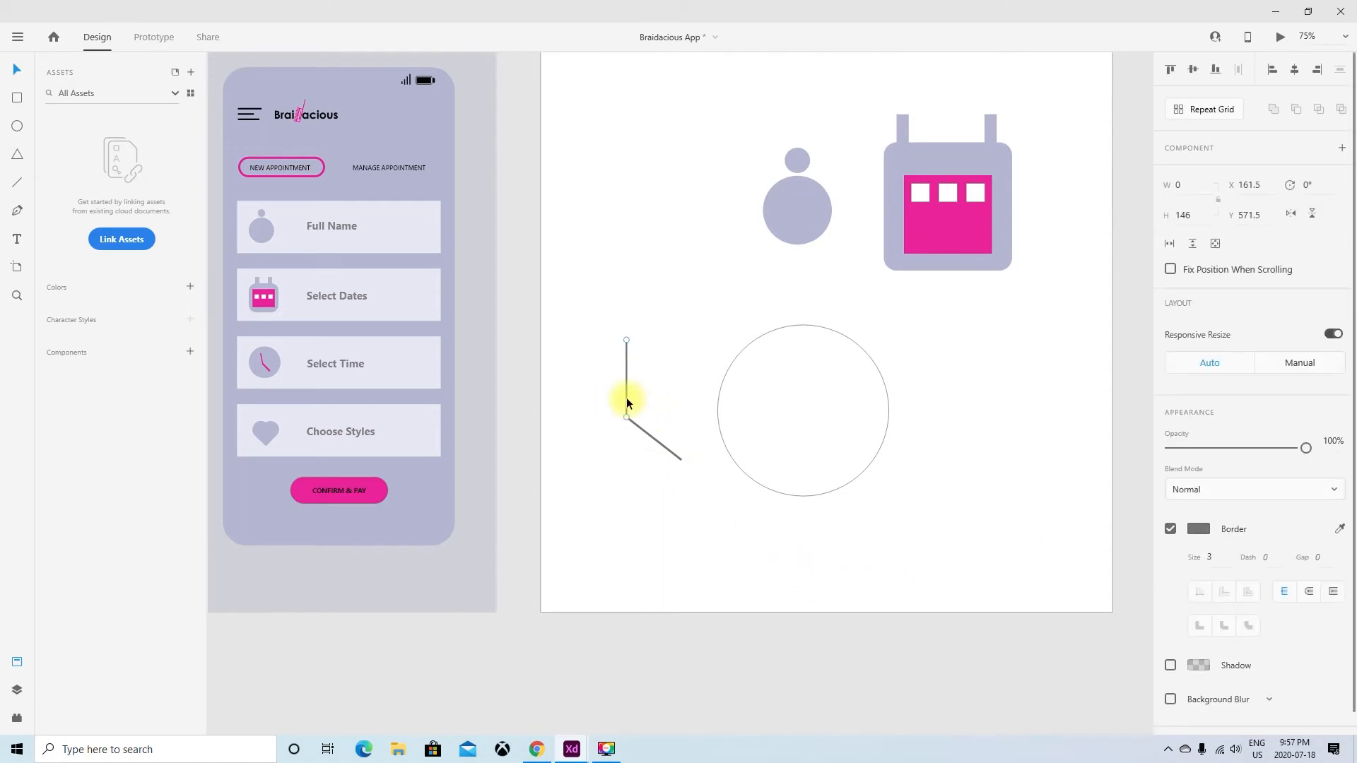
click(649, 369)
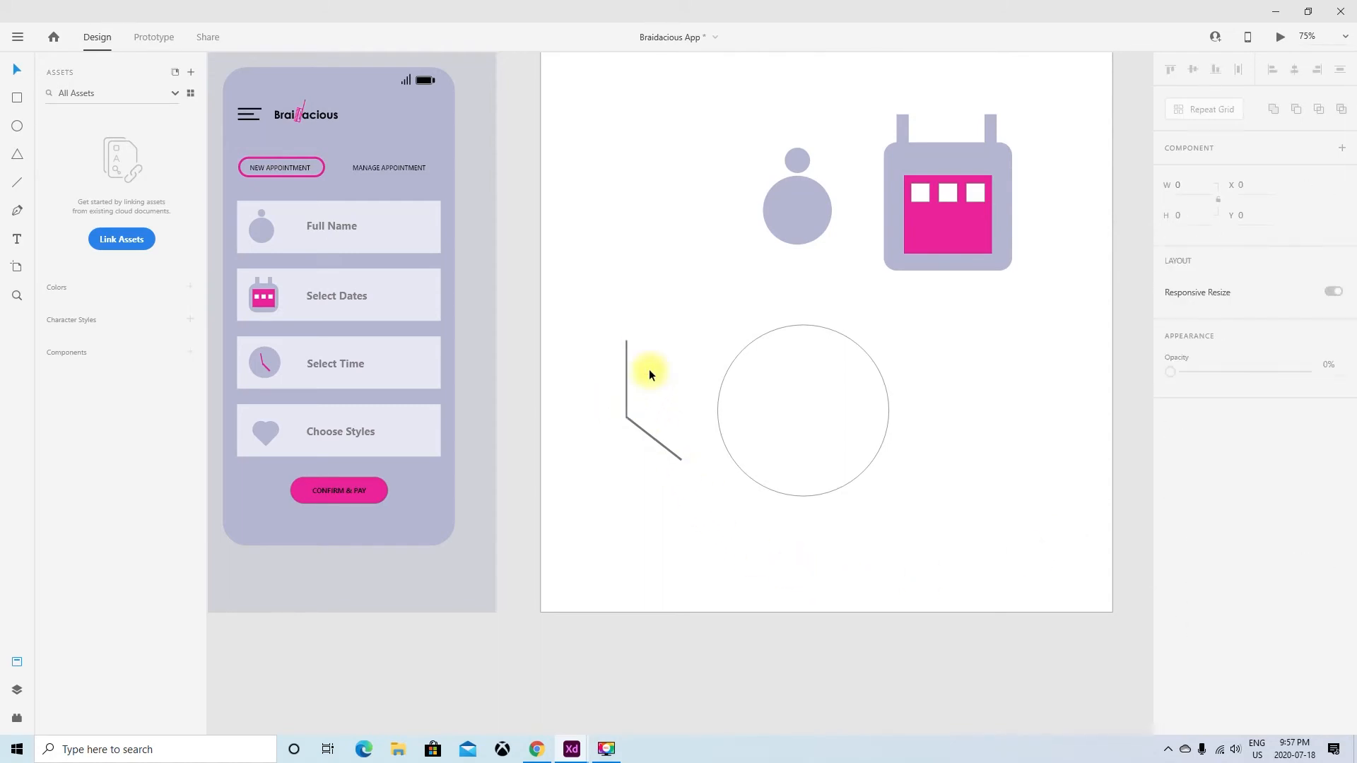
click(627, 353)
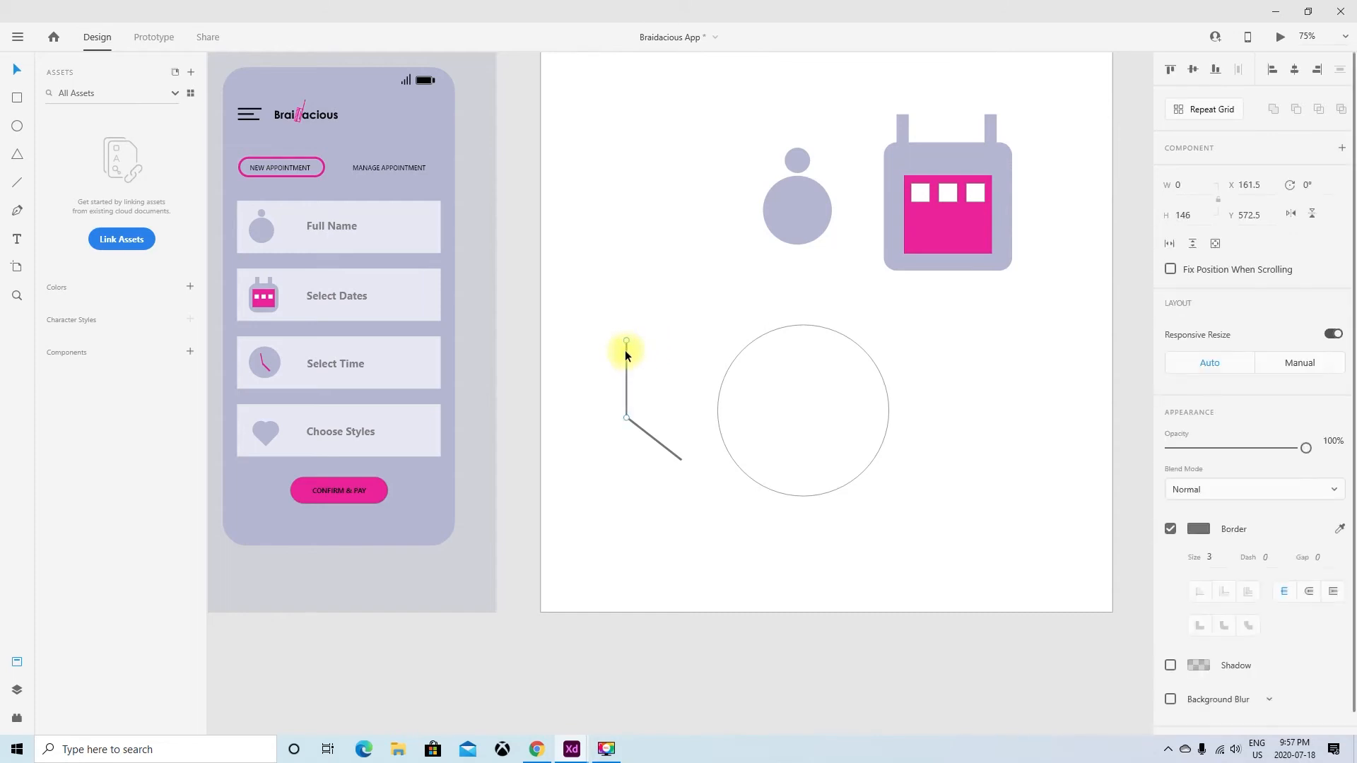
drag(625, 340, 623, 367)
click(636, 521)
Step: Group the two clock hands and color their border with the pink sampled from the calendar icon
drag(685, 497, 602, 383)
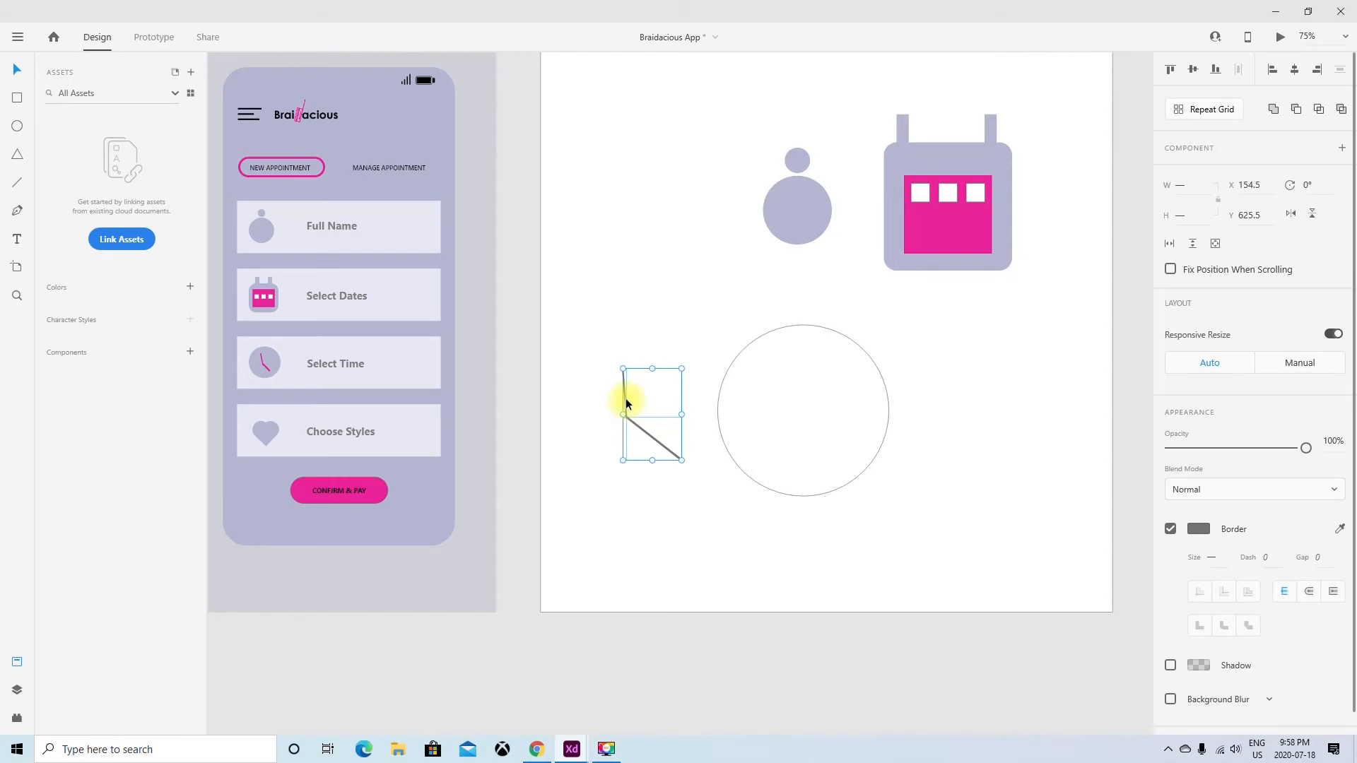
right_click(626, 400)
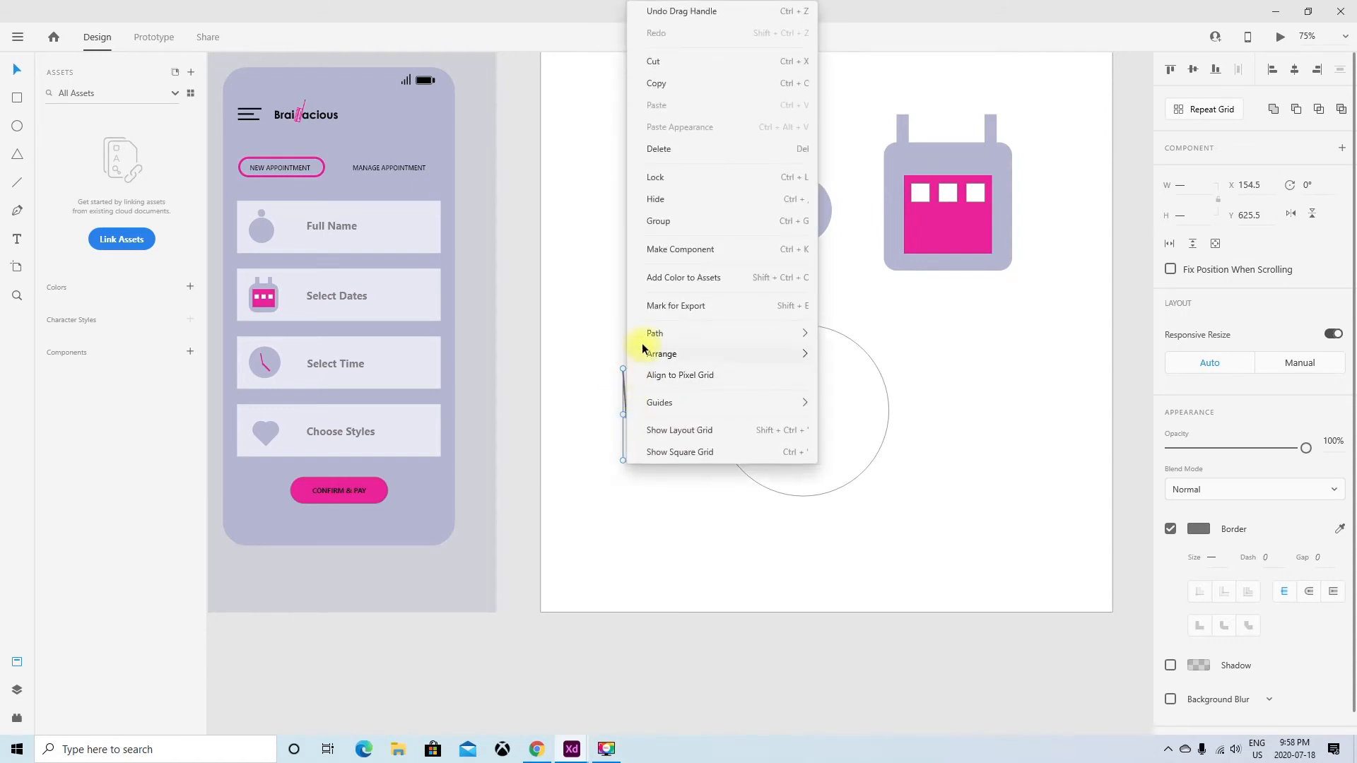
click(657, 222)
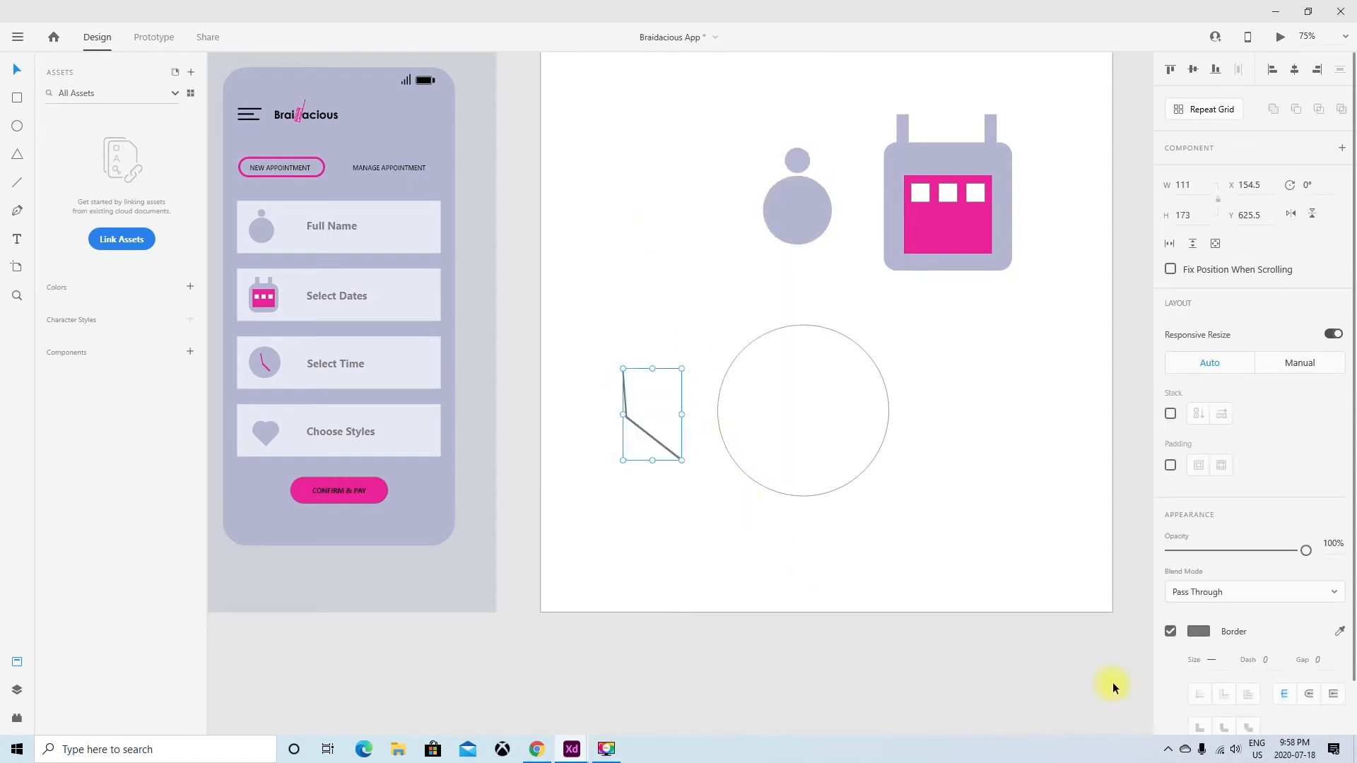
click(1198, 633)
click(1331, 636)
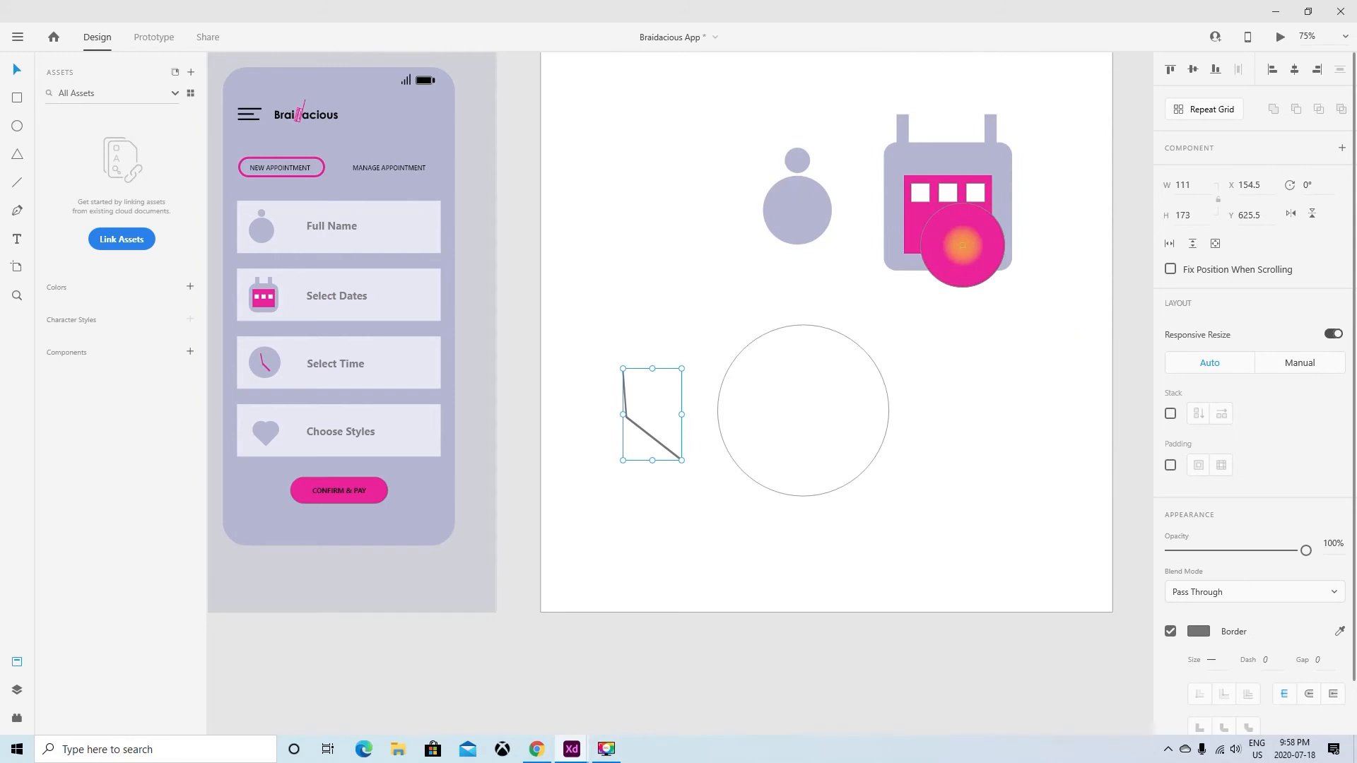
click(962, 244)
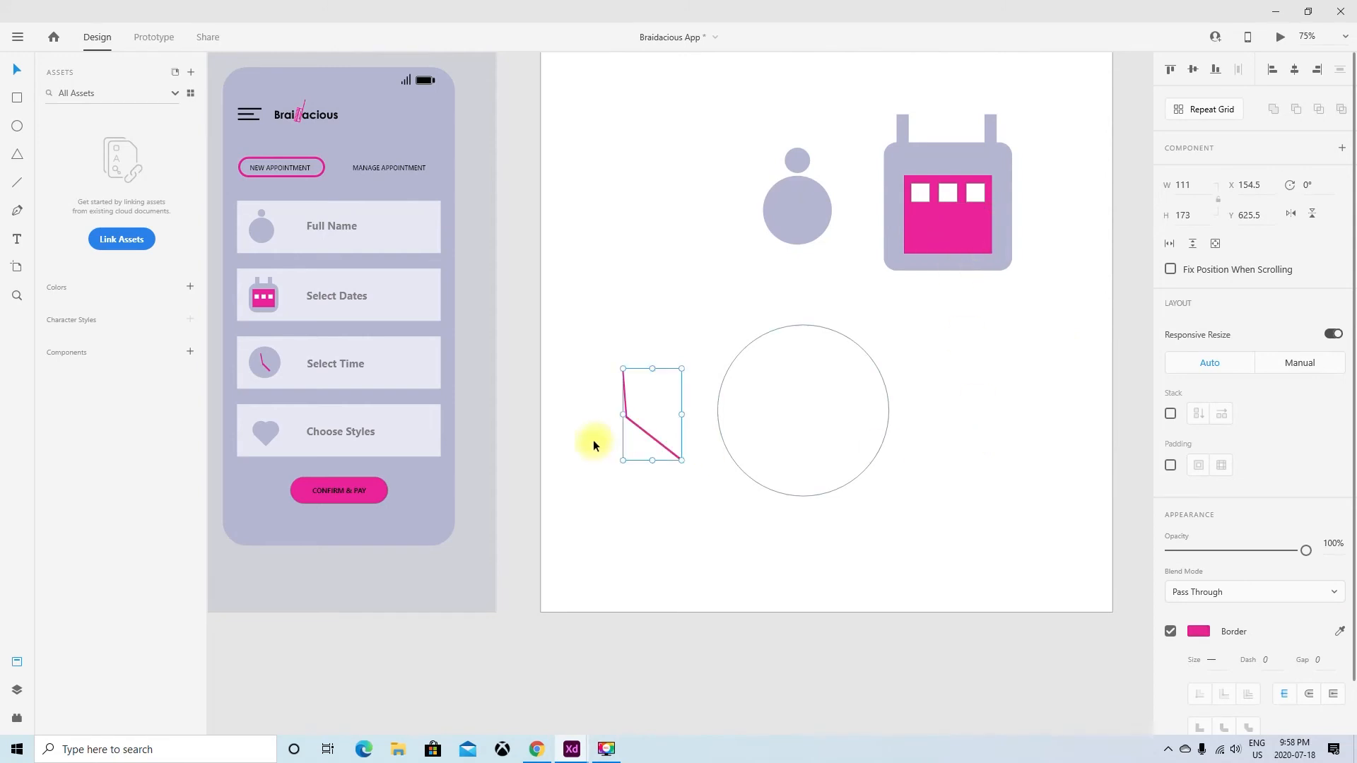
Step: Move the pink hands onto the clock circle's center and fill the circle with the lavender sampled from the person icon
drag(630, 422, 795, 417)
click(897, 508)
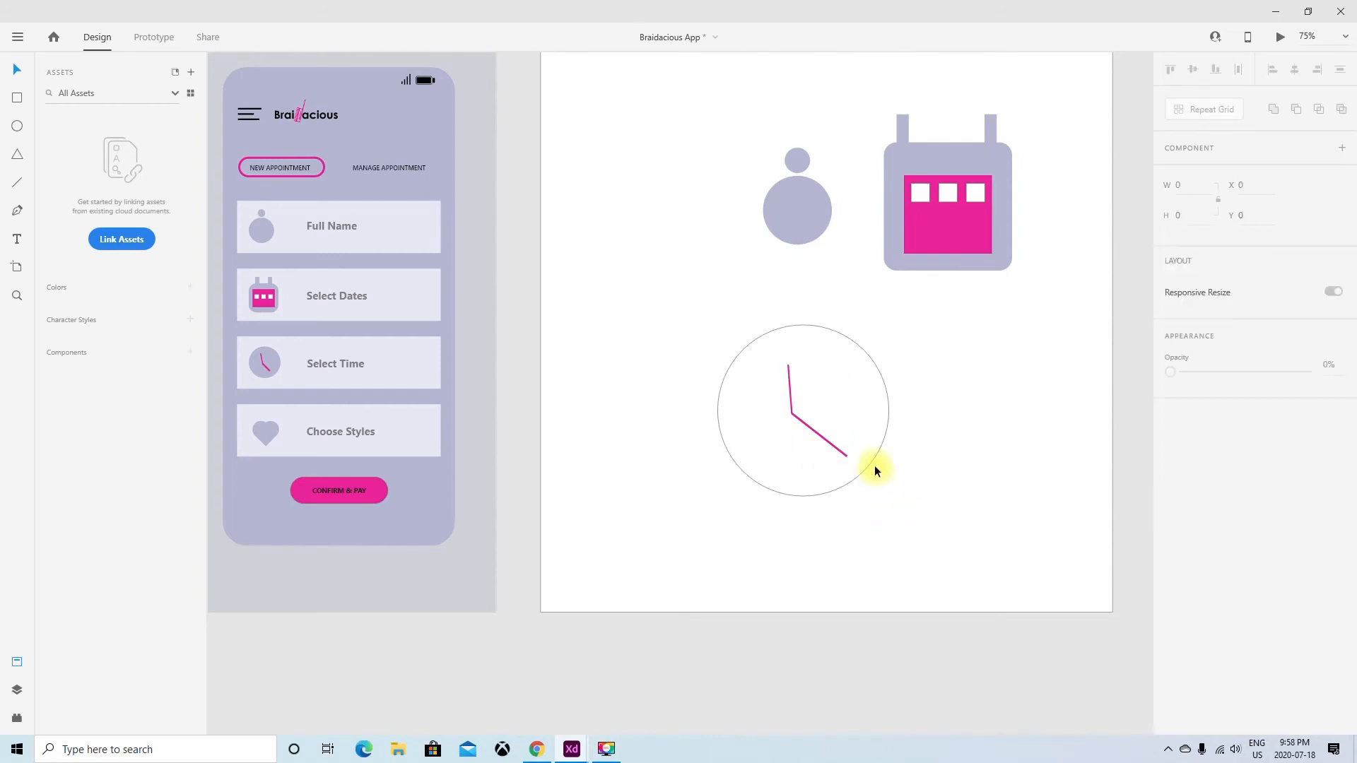
click(874, 462)
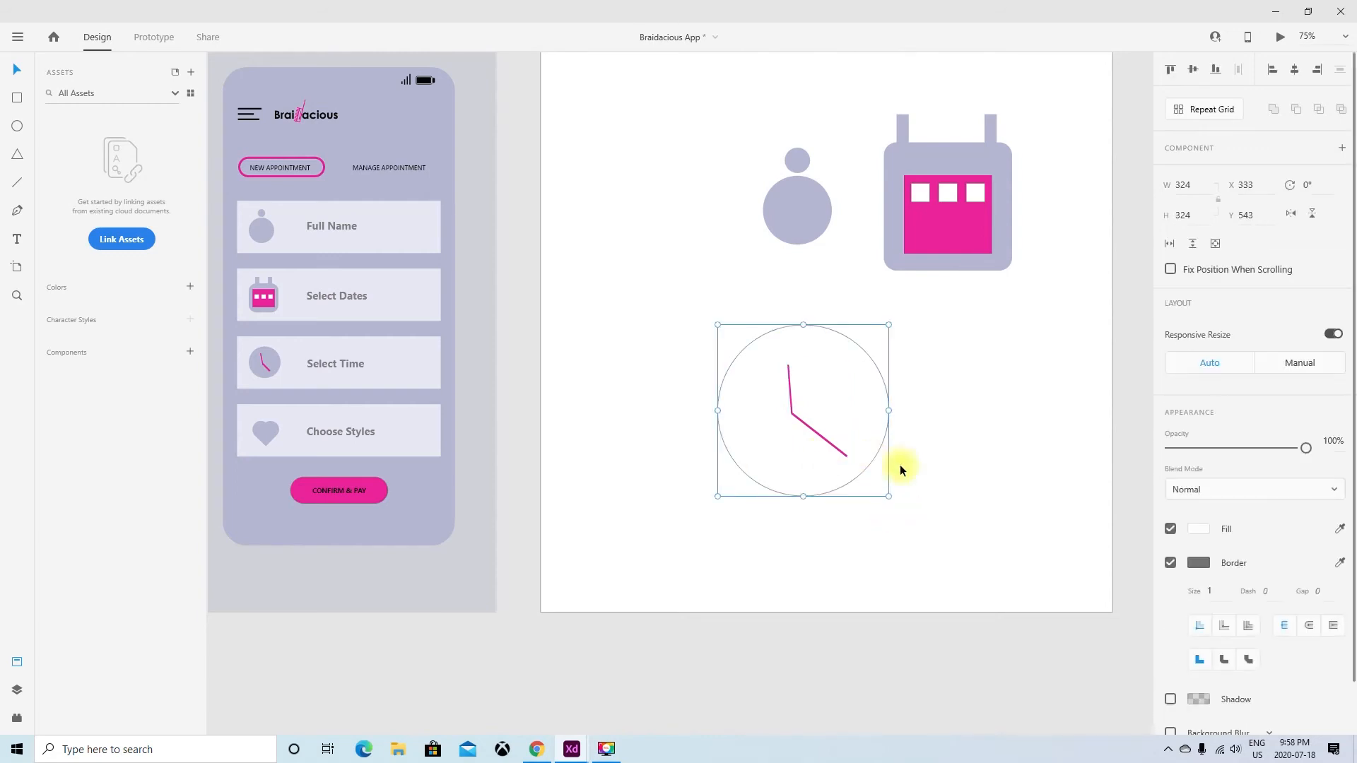
click(1338, 530)
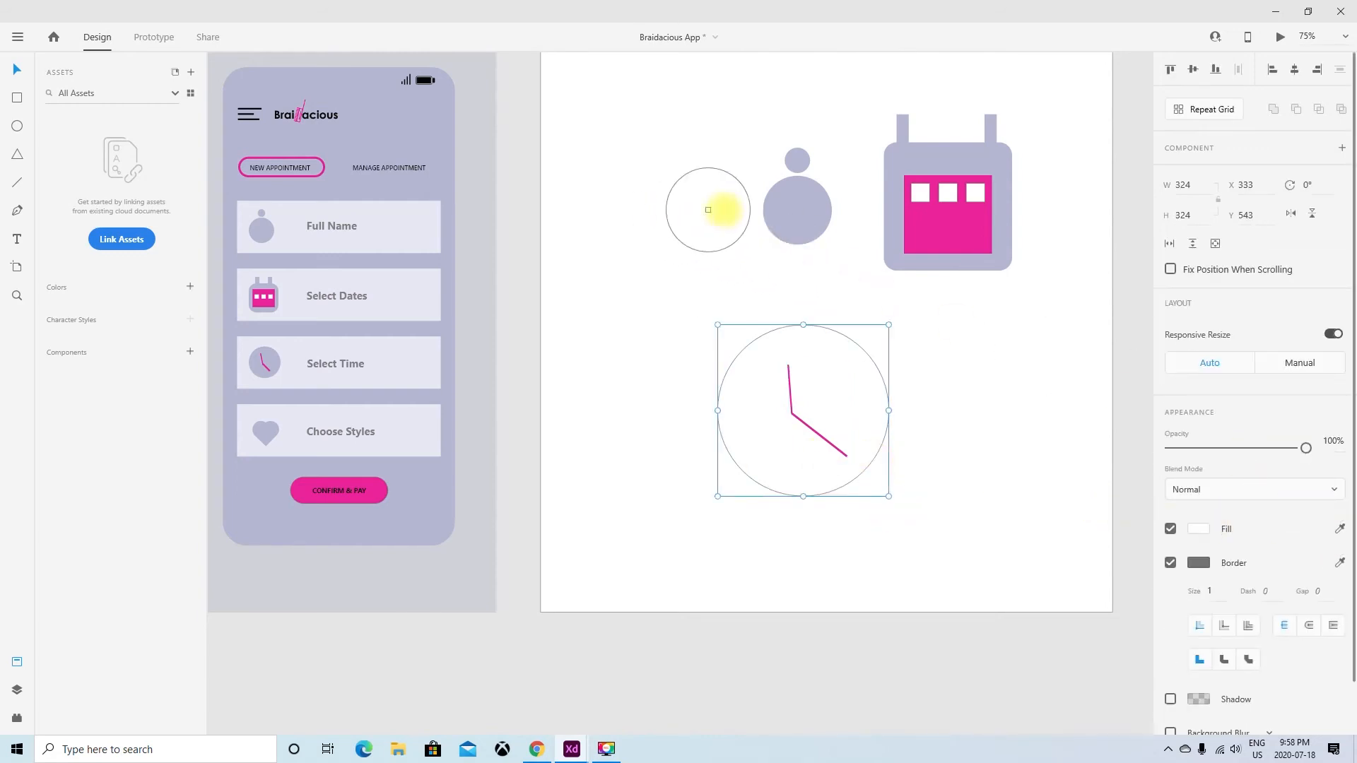
click(782, 205)
click(948, 447)
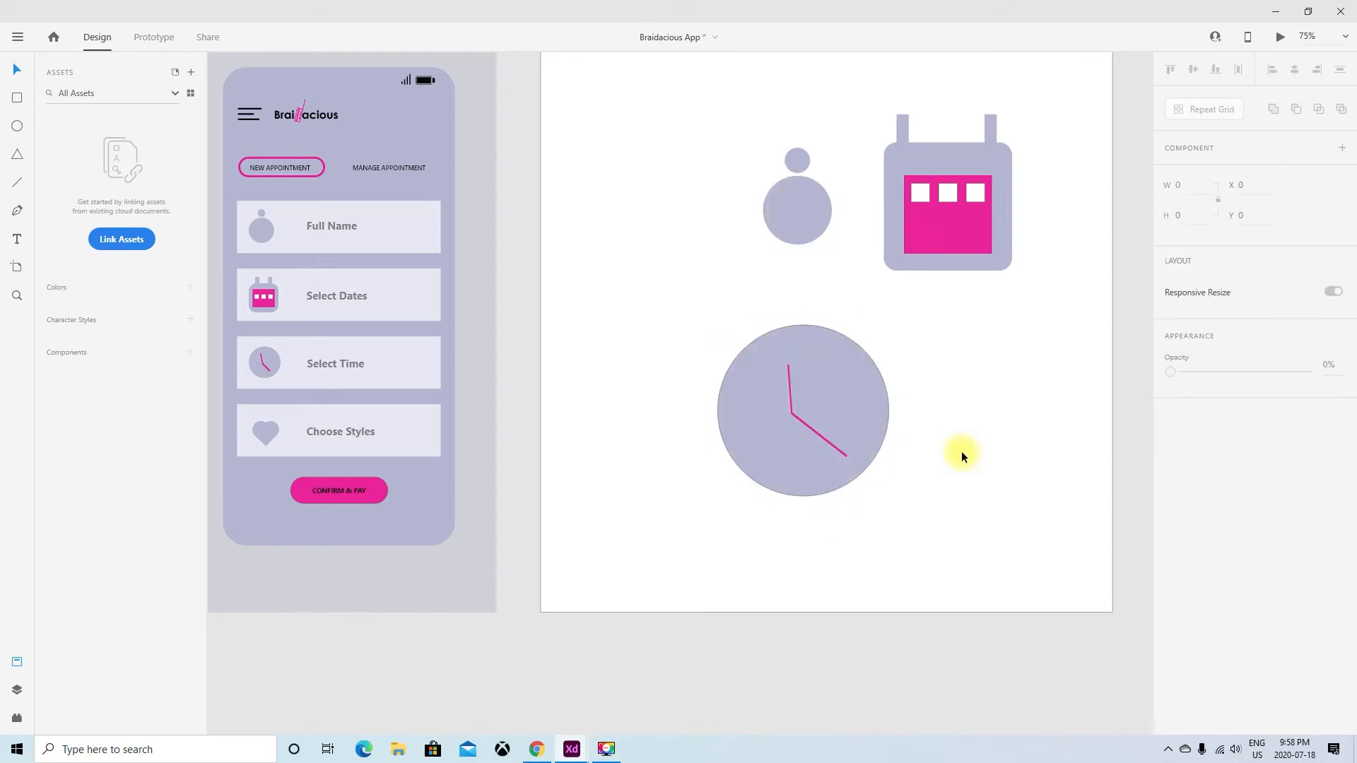
drag(950, 536, 608, 328)
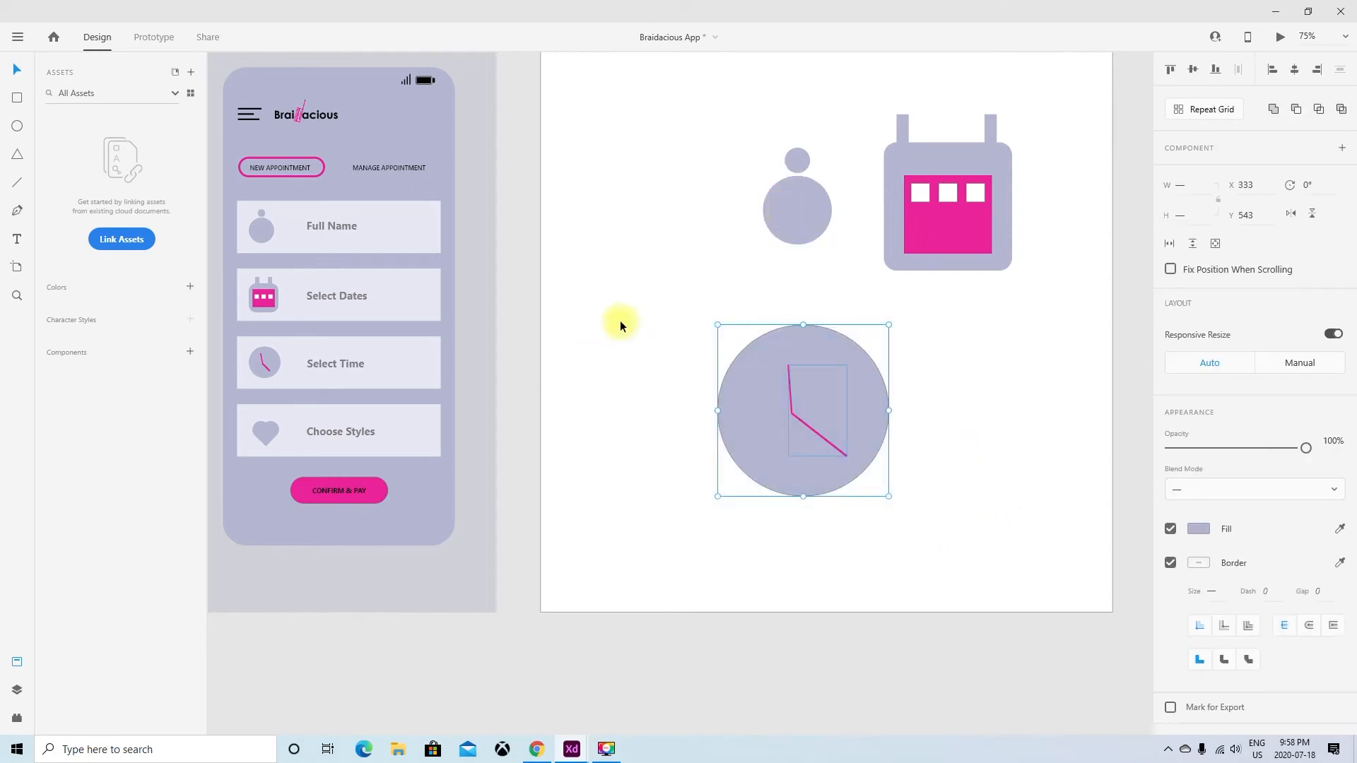
click(1167, 562)
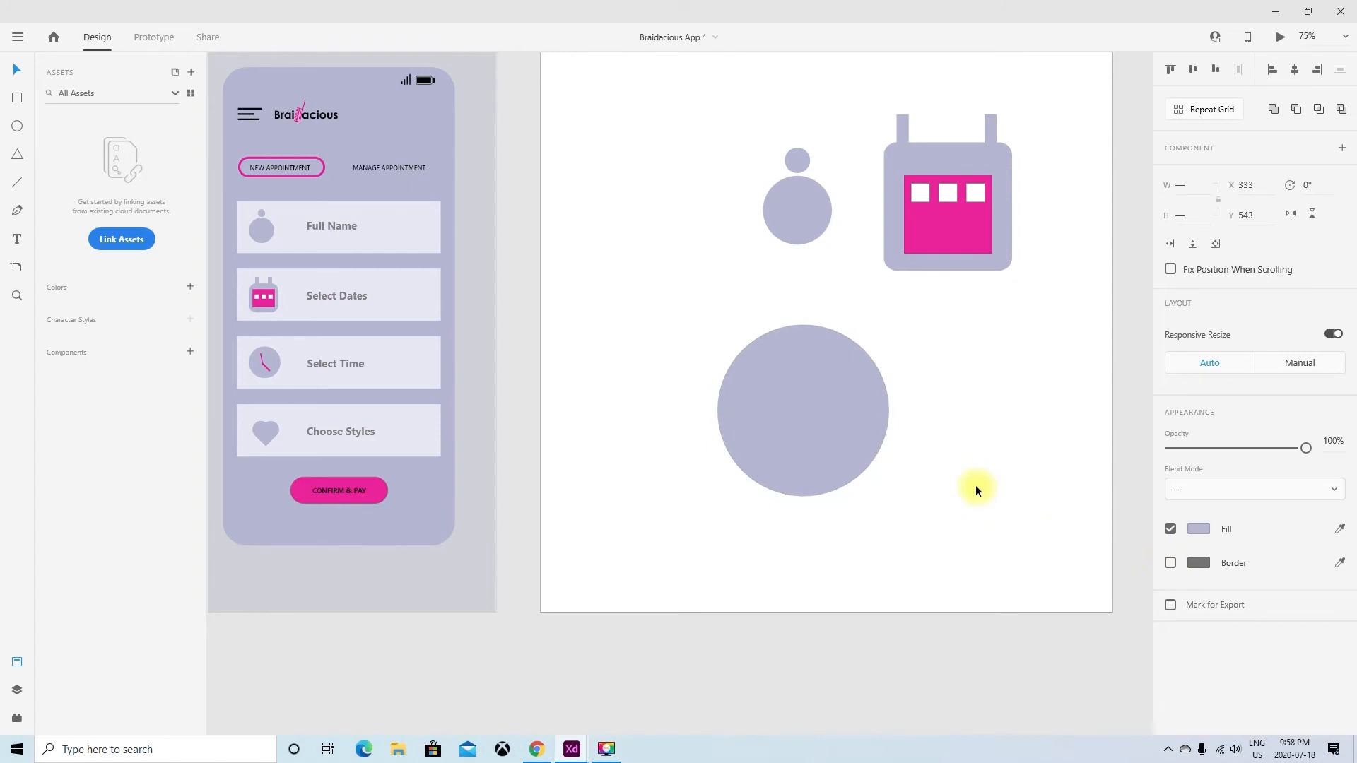
key(ctrl+z)
click(950, 500)
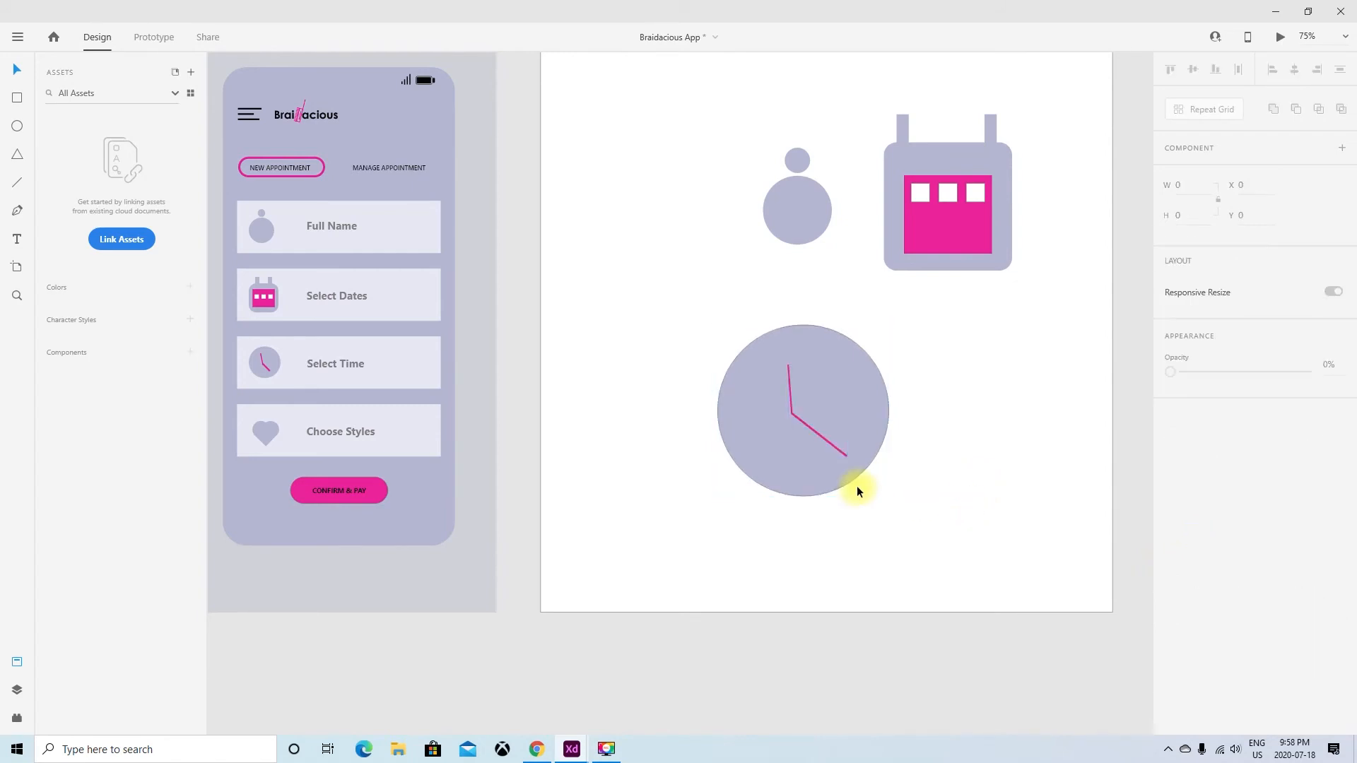
Step: Remove the border from the clock circle only
click(852, 475)
click(1170, 563)
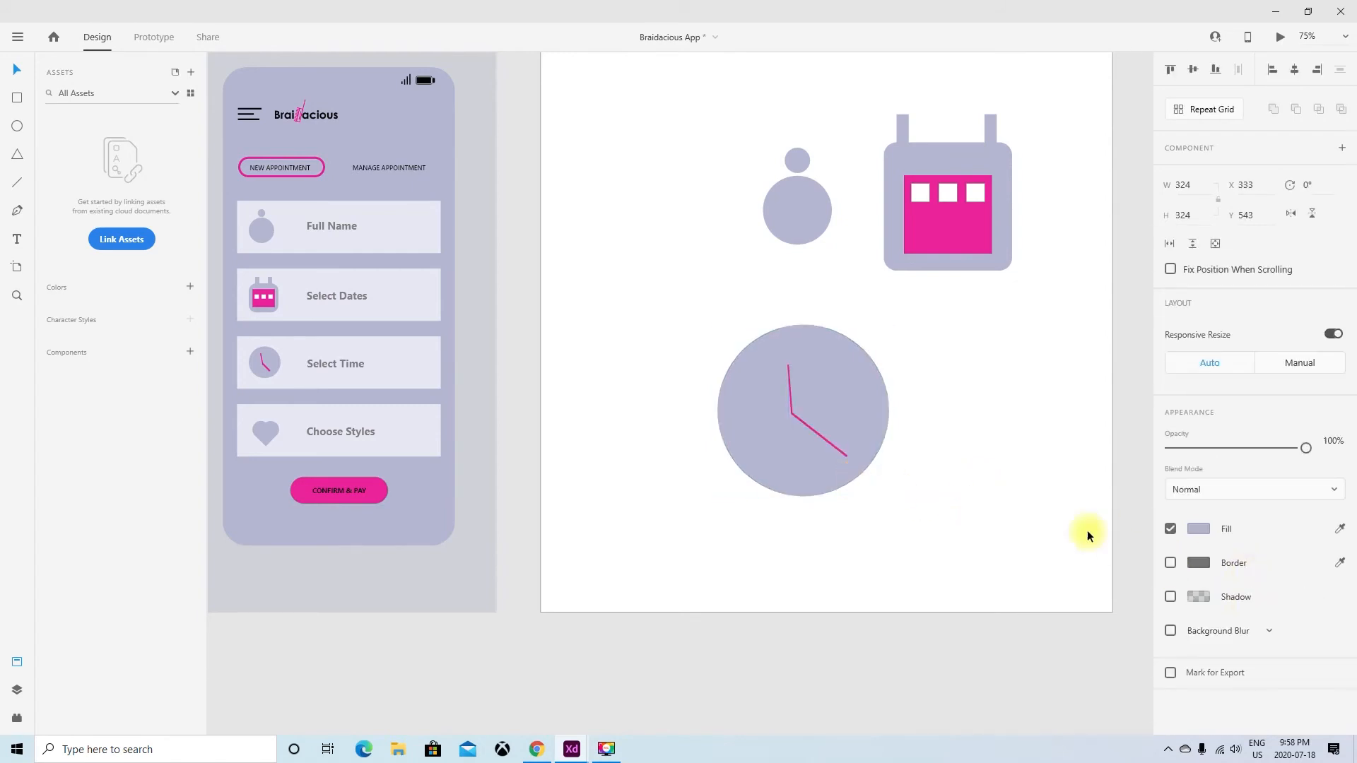
click(1067, 519)
Step: Move the clock circle and hands to the left of the person icon and scale them down proportionally
drag(966, 527, 674, 348)
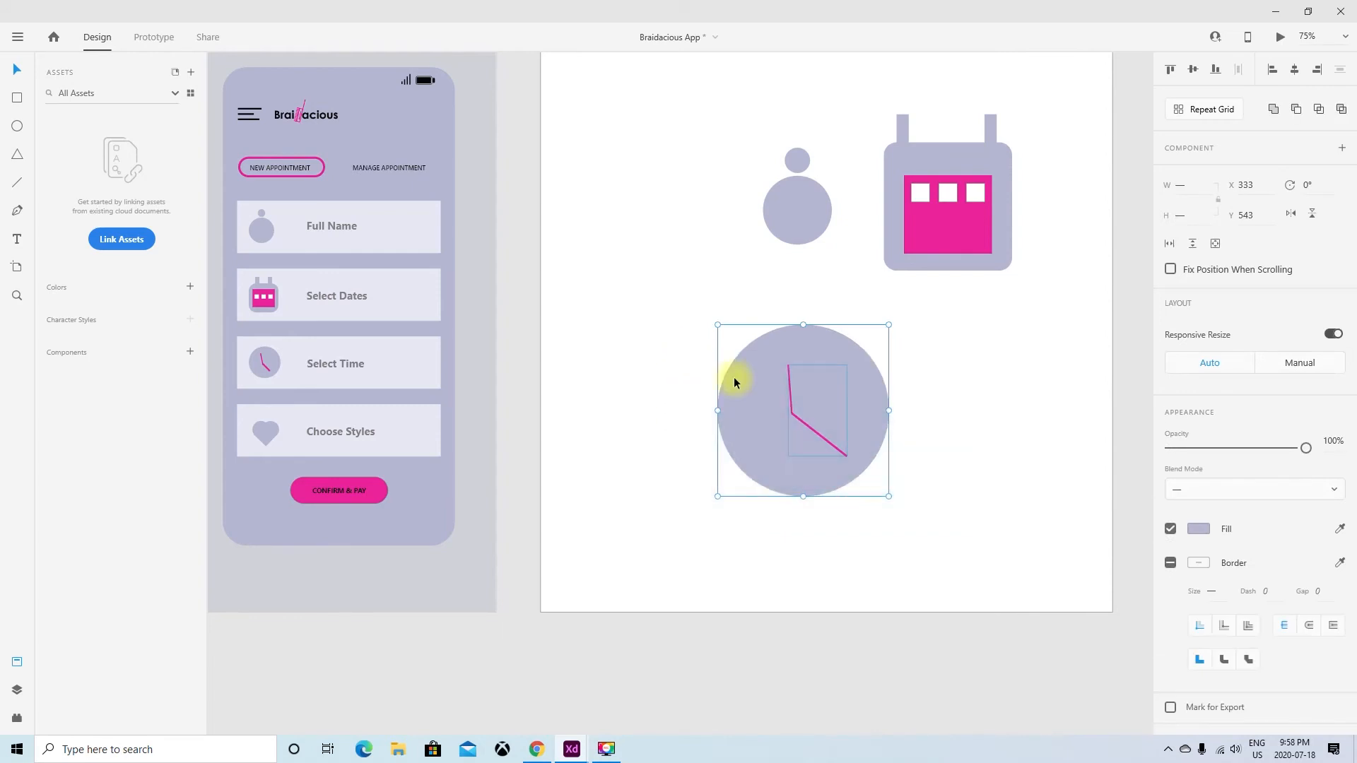
drag(796, 424, 638, 201)
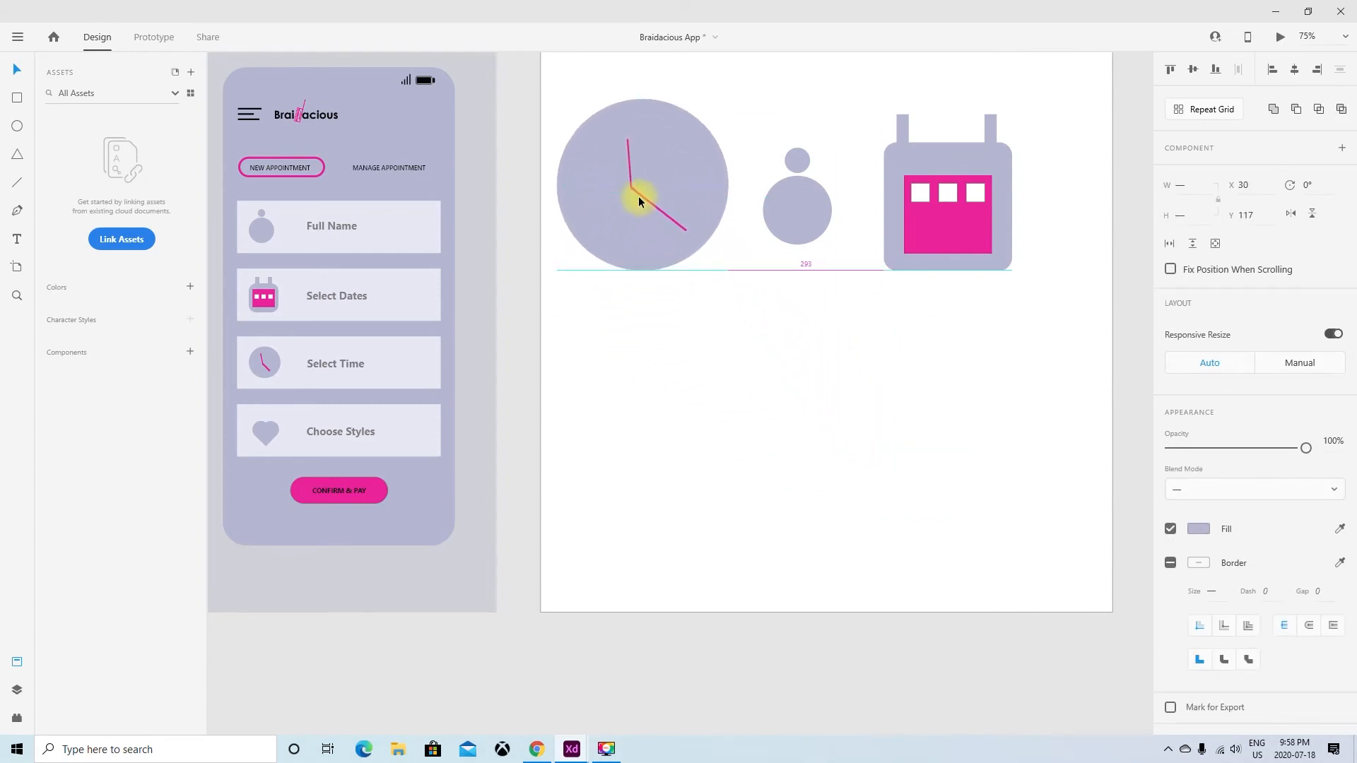
click(756, 338)
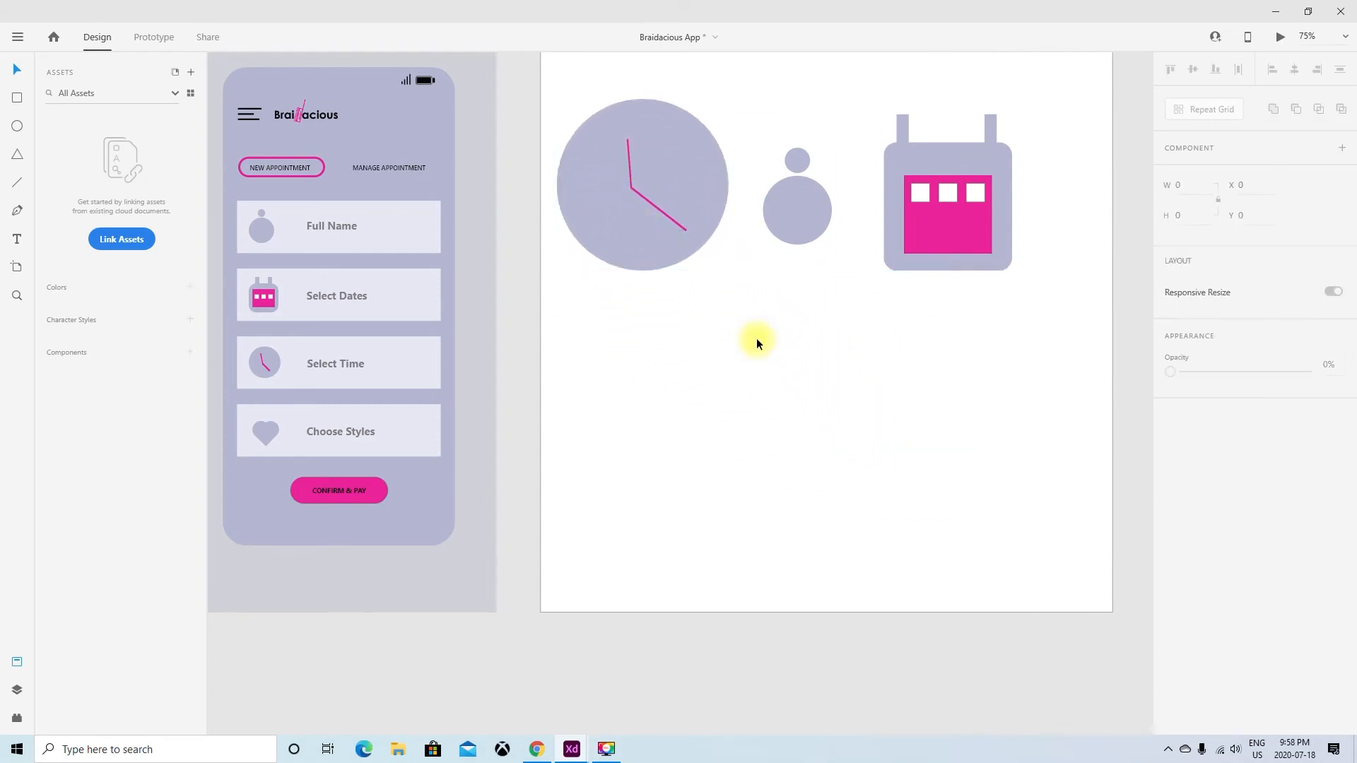
drag(558, 99, 722, 285)
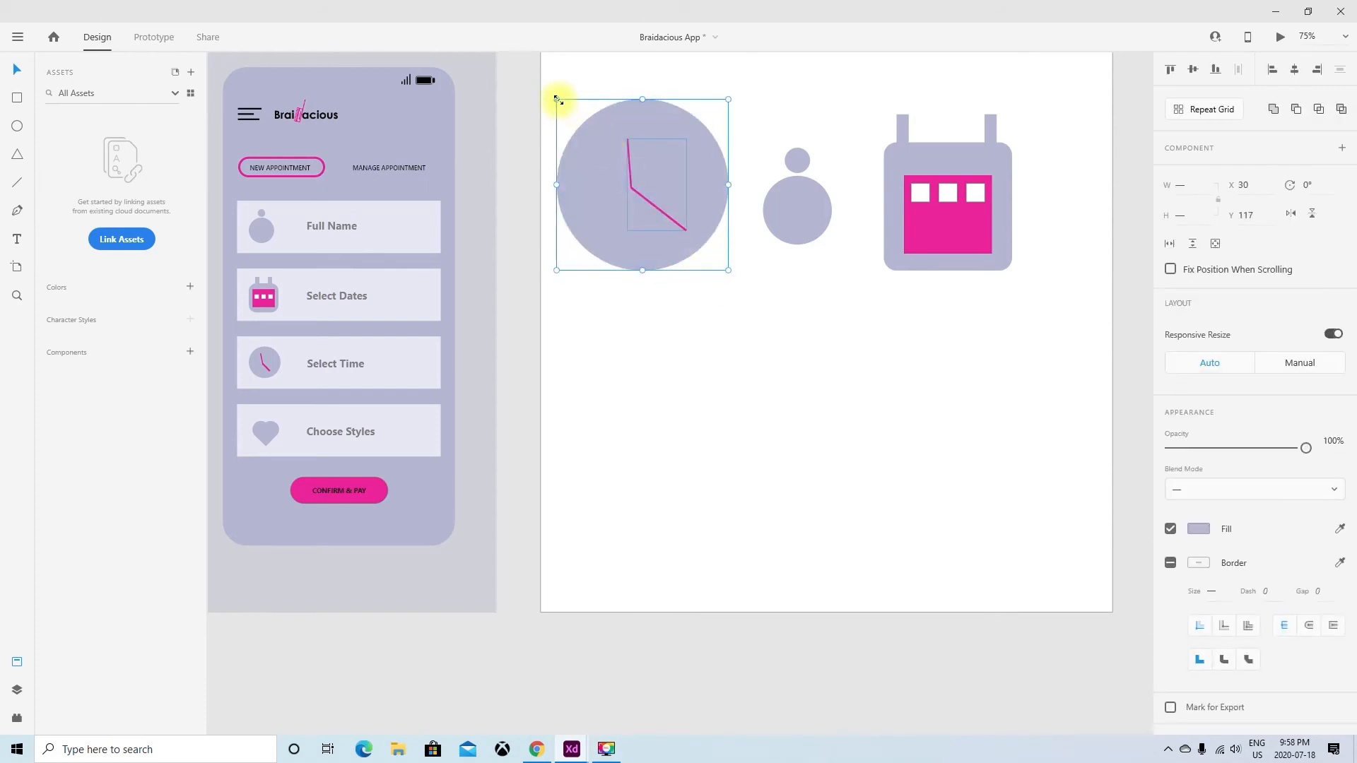
drag(559, 99, 613, 140)
click(807, 358)
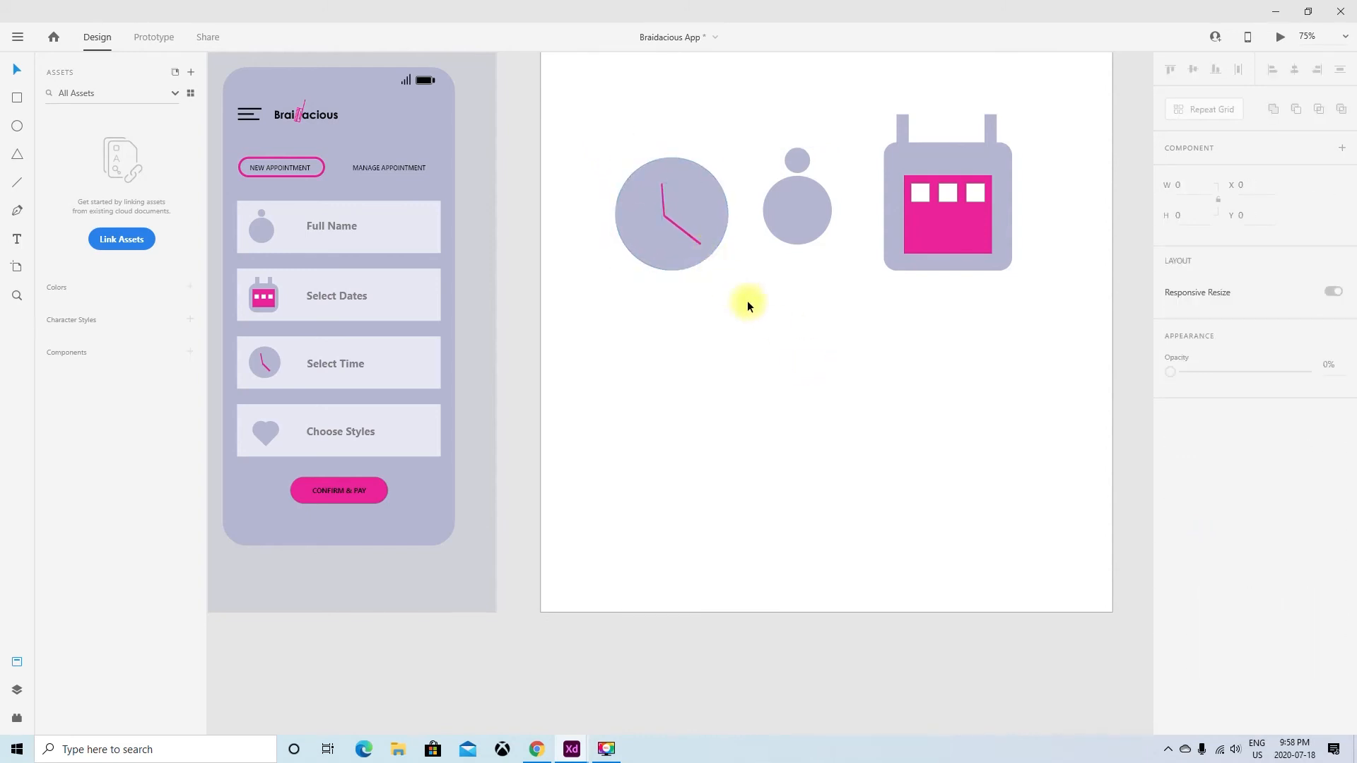
Step: Group the clock circle and hands into one icon and move it up to line up with the person icon's lower edge
drag(727, 287, 608, 142)
right_click(645, 265)
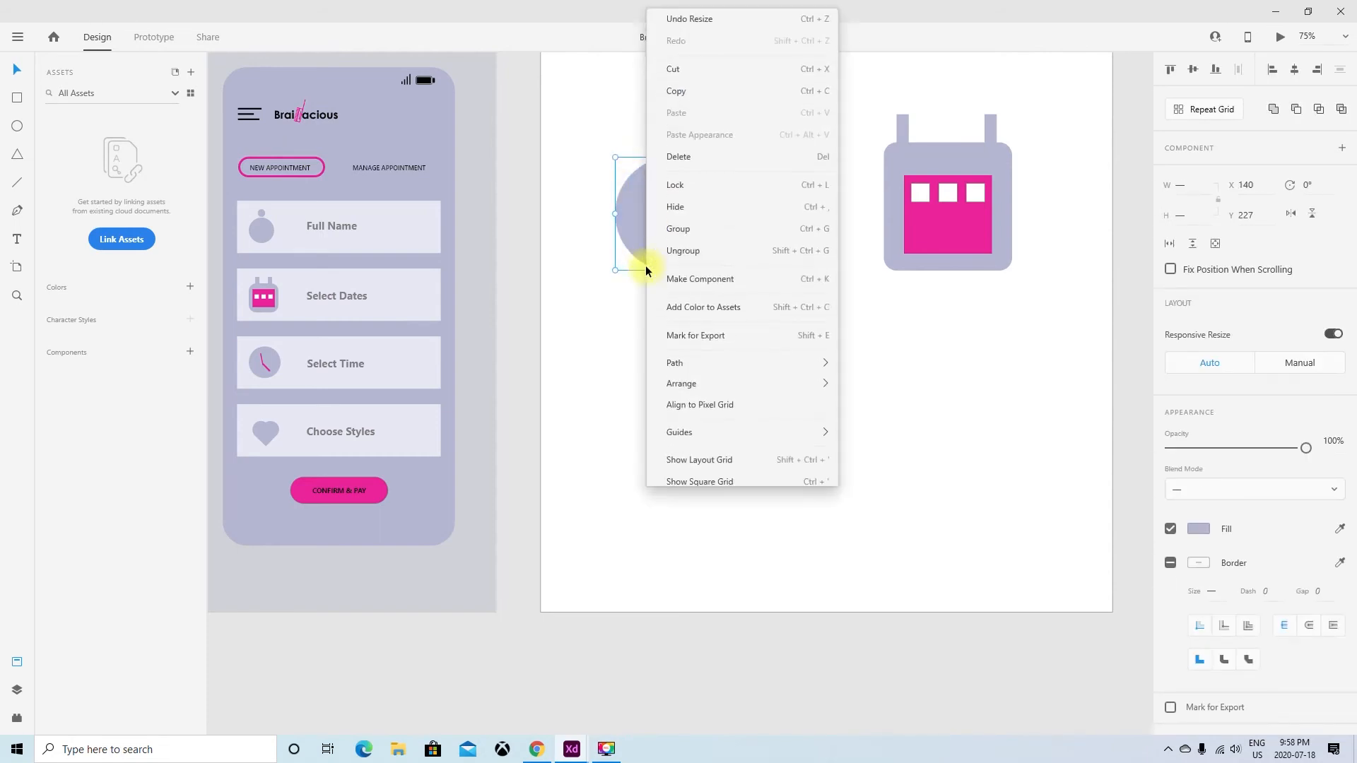
click(682, 224)
click(751, 324)
drag(677, 243, 658, 223)
click(809, 322)
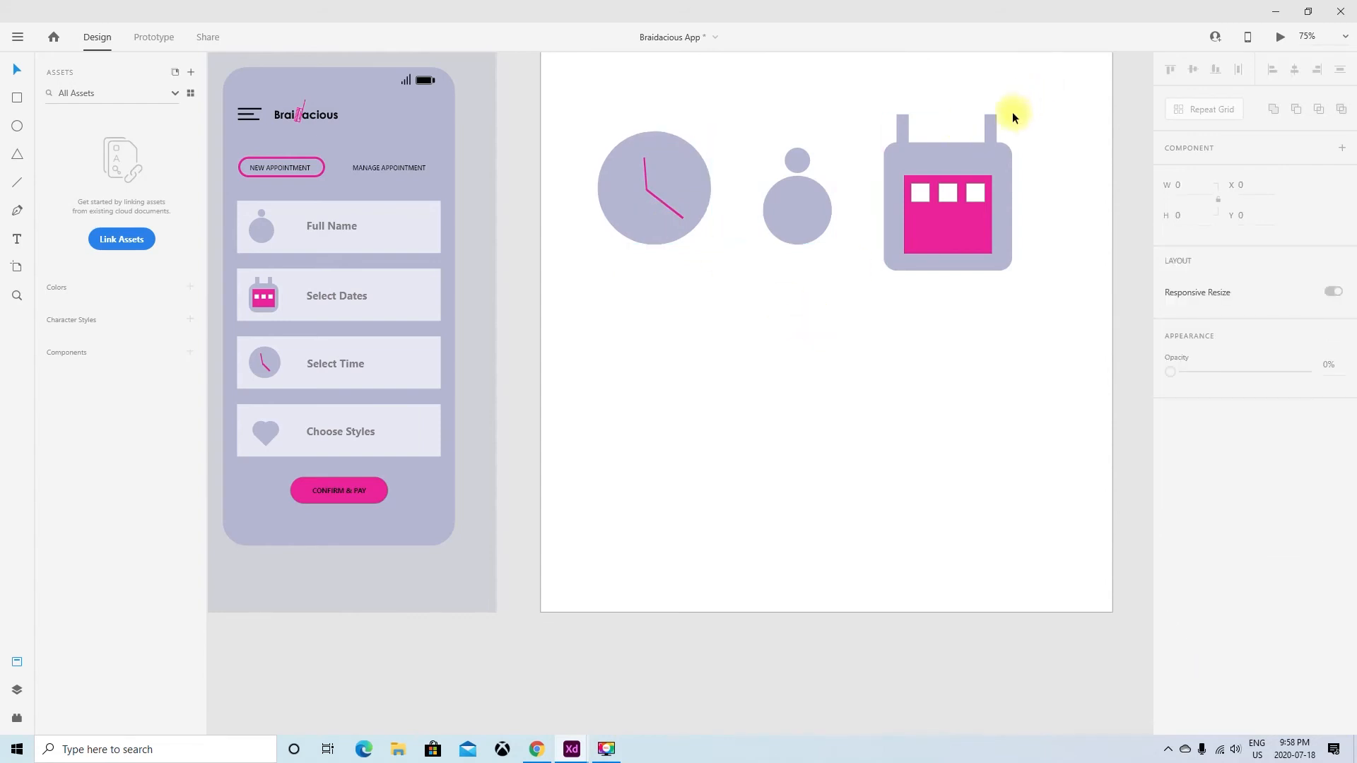
Step: Scale the calendar icon down proportionally and move it up slightly to line up with the other icons
drag(837, 82, 1019, 322)
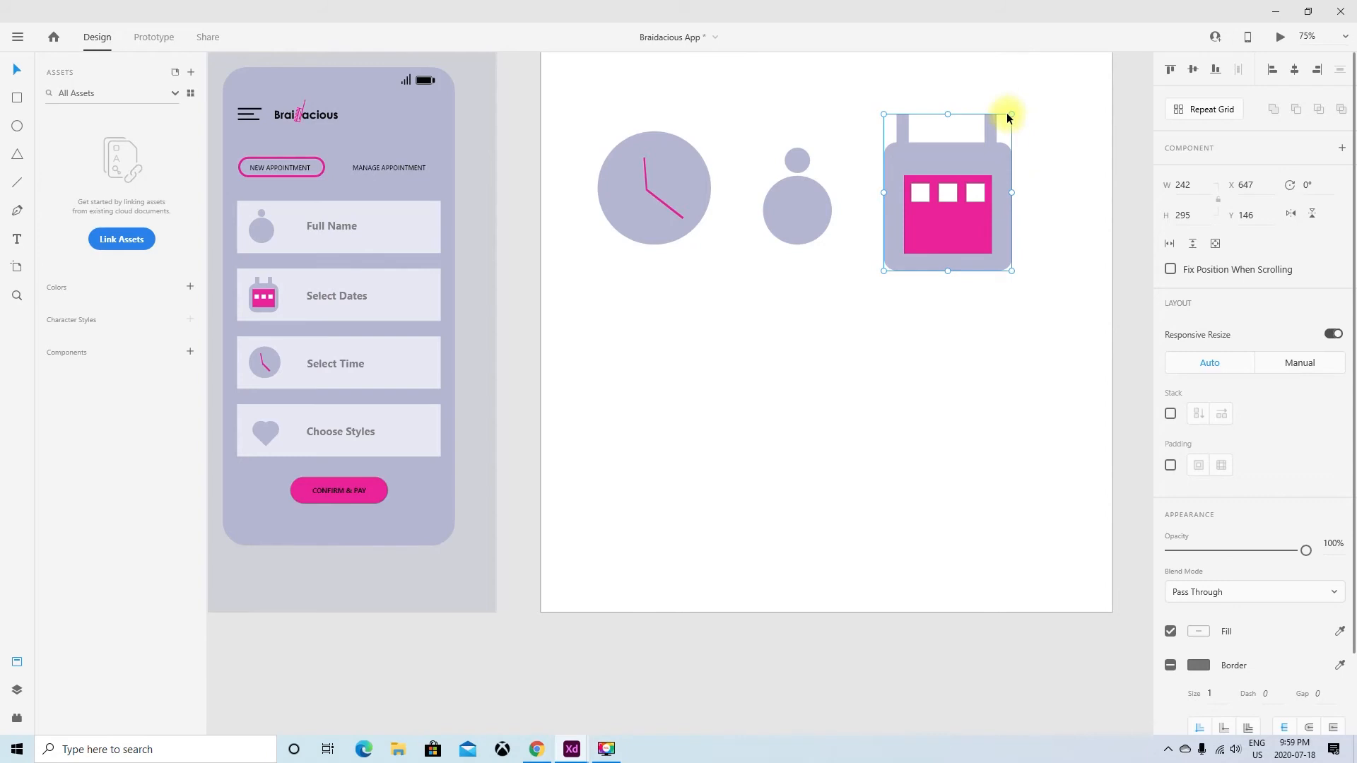
drag(1011, 113, 996, 130)
click(1045, 172)
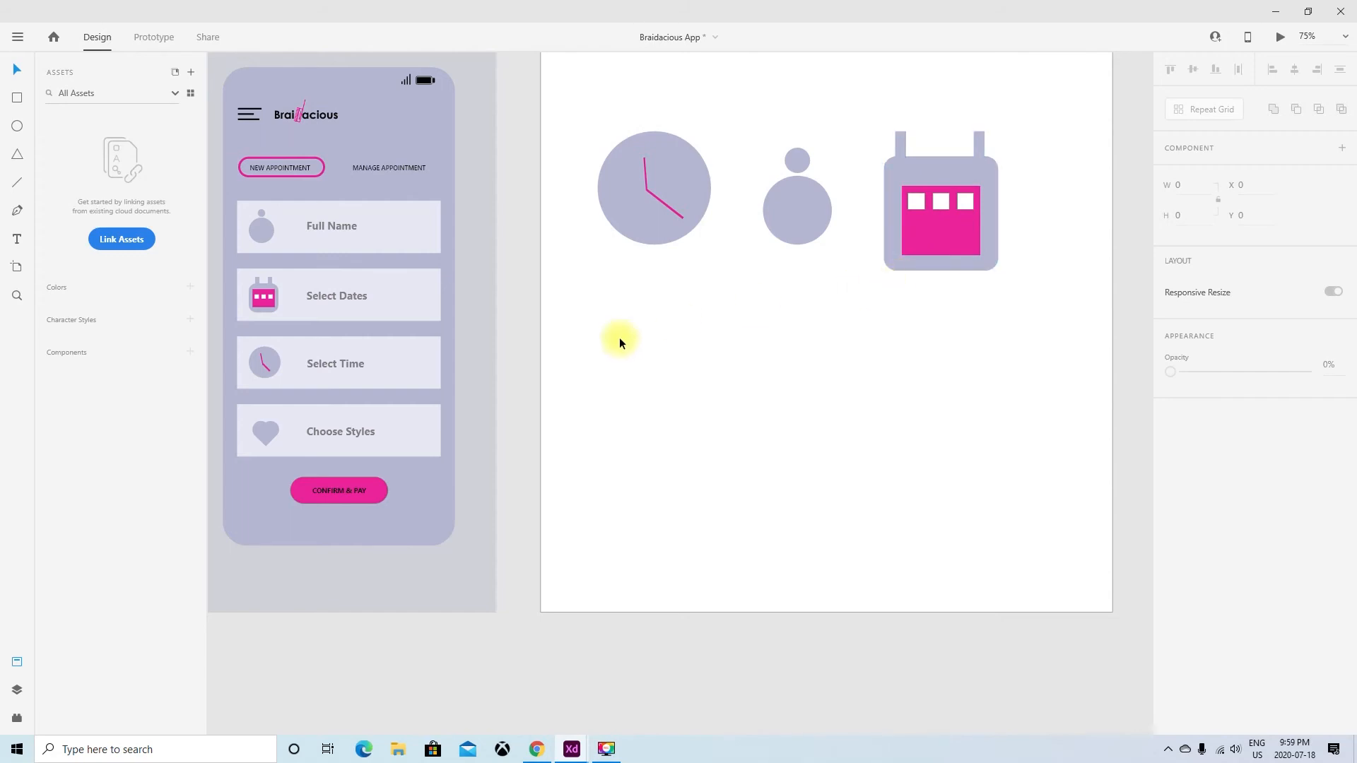
drag(939, 226, 938, 214)
click(919, 324)
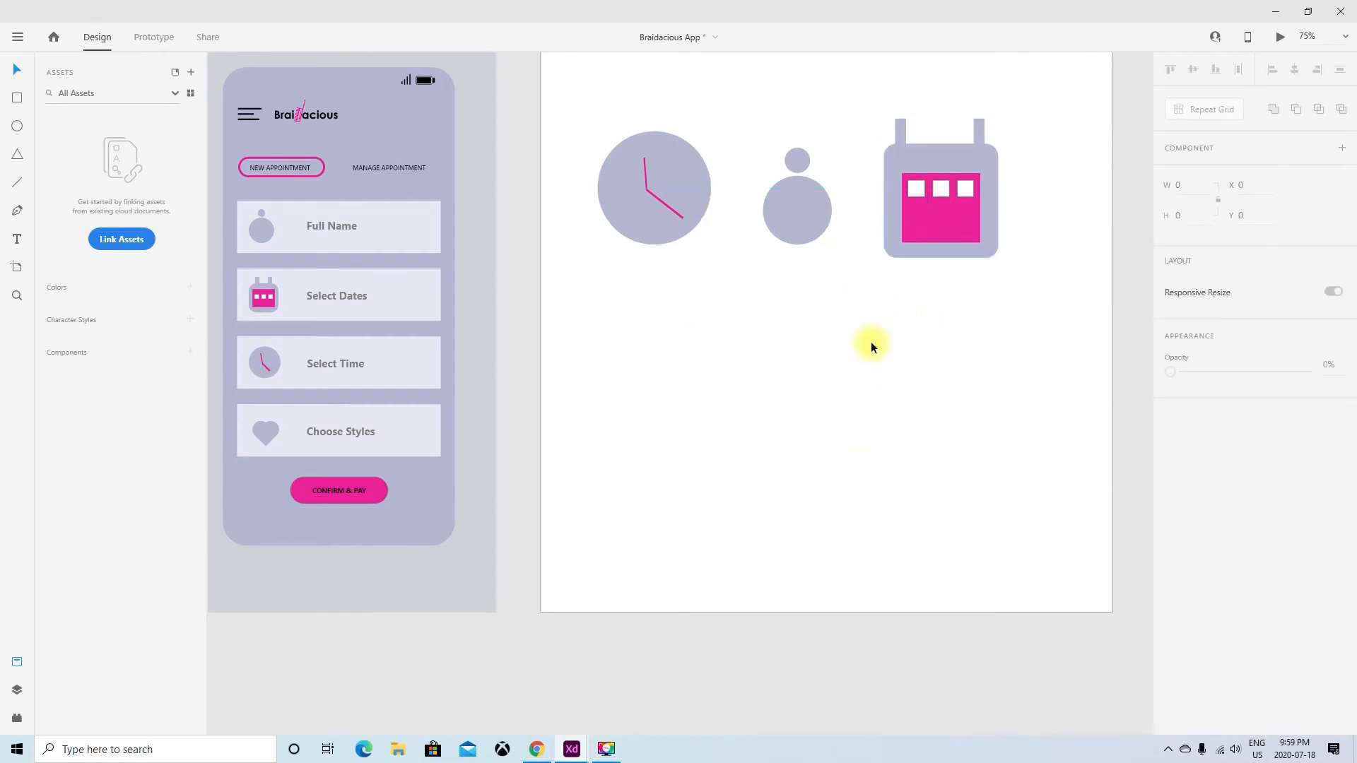
Step: Draw a tall rectangle about 146 wide and 208 high below the clock icon
scroll(782, 404, up, 1)
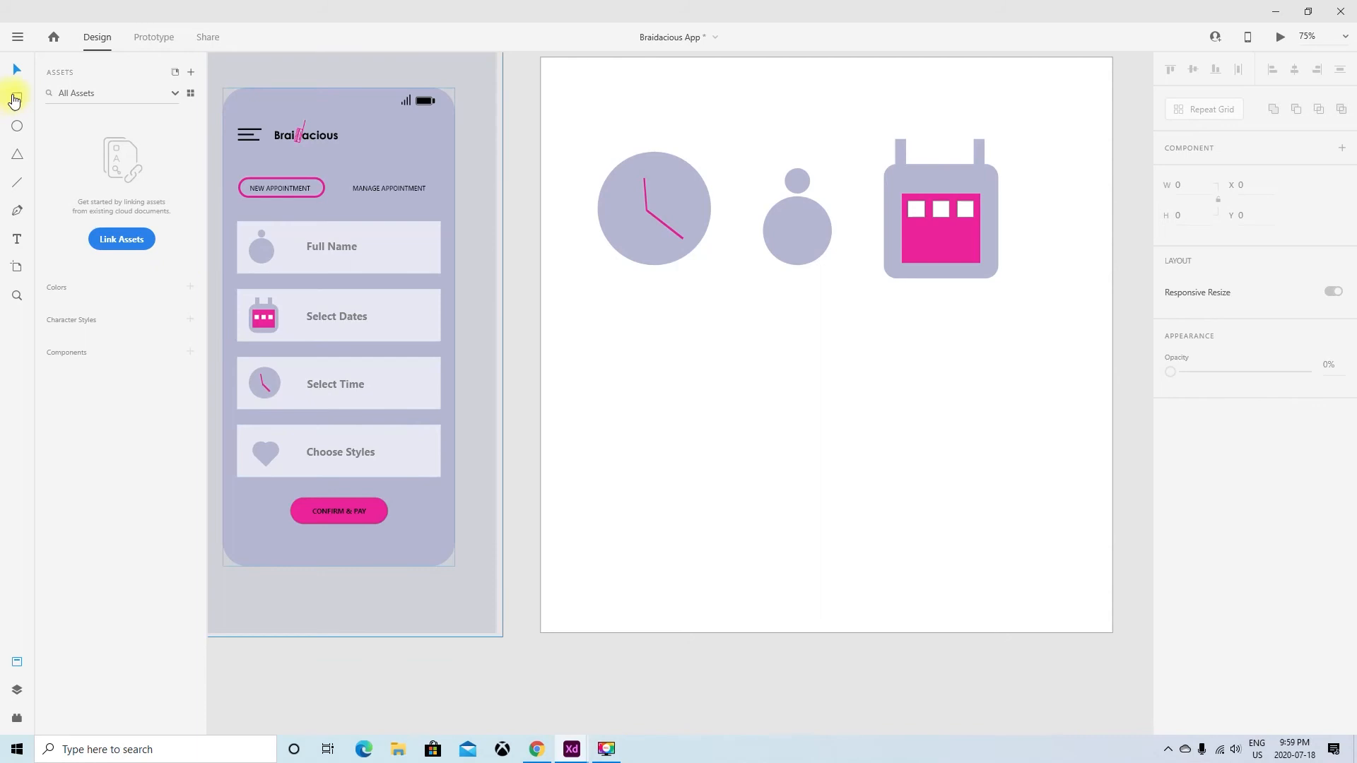
click(15, 99)
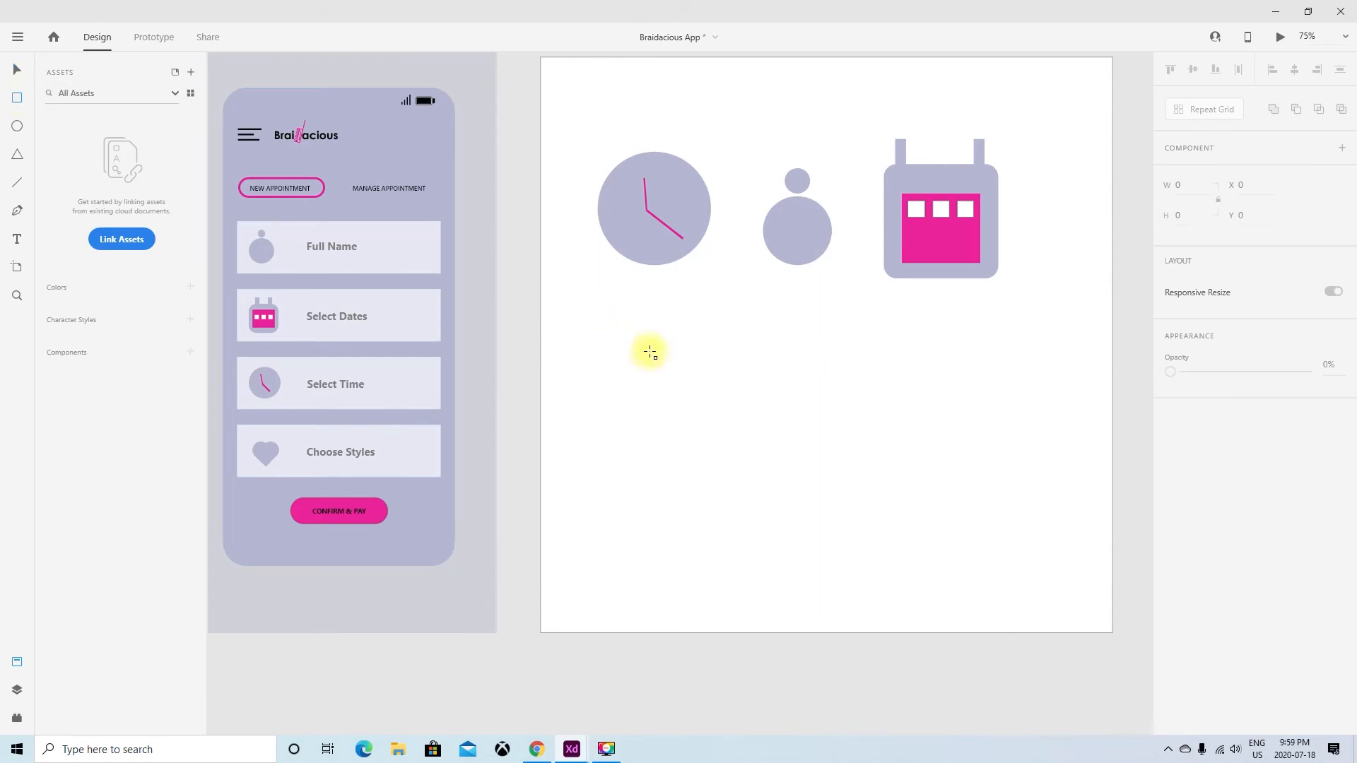
mouse_move(644, 350)
mouse_down()
mouse_move(714, 438)
mouse_move(724, 474)
mouse_move(721, 460)
mouse_up()
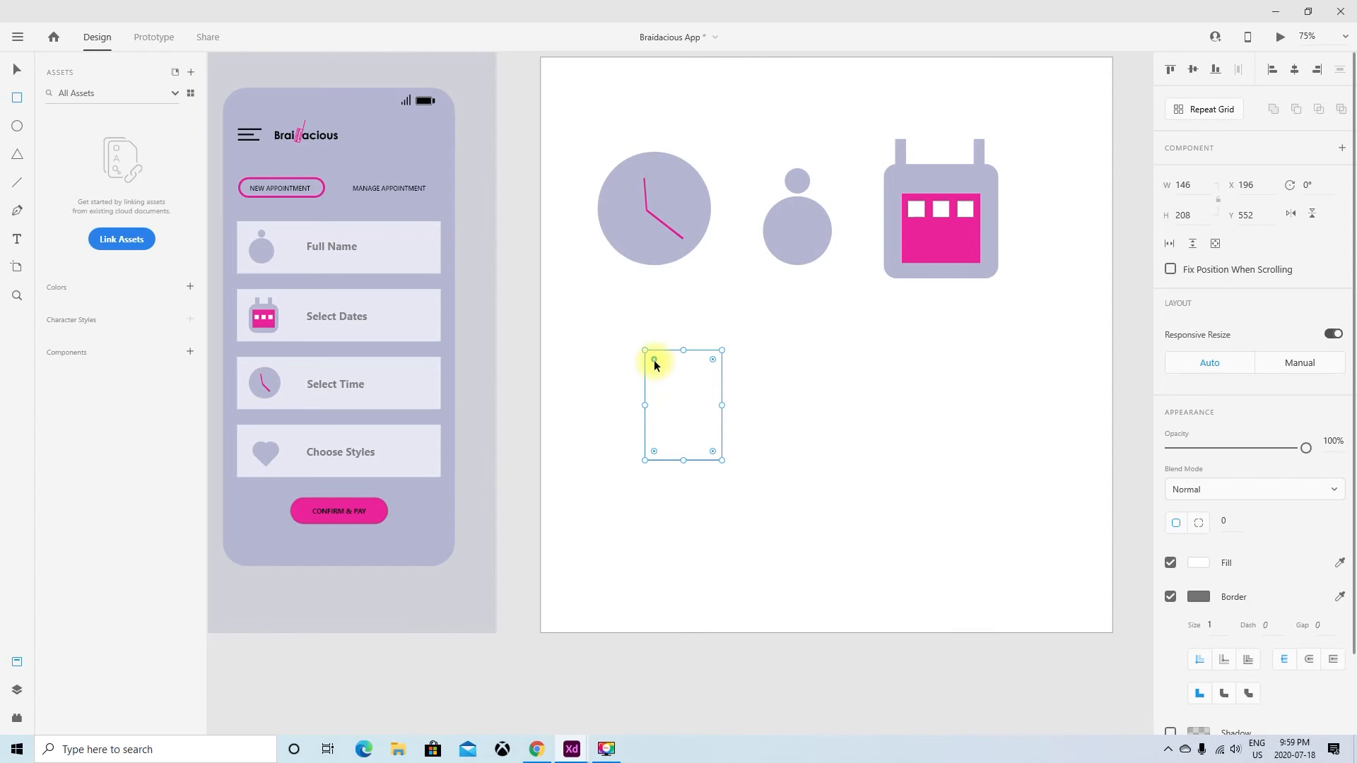
drag(654, 359, 660, 367)
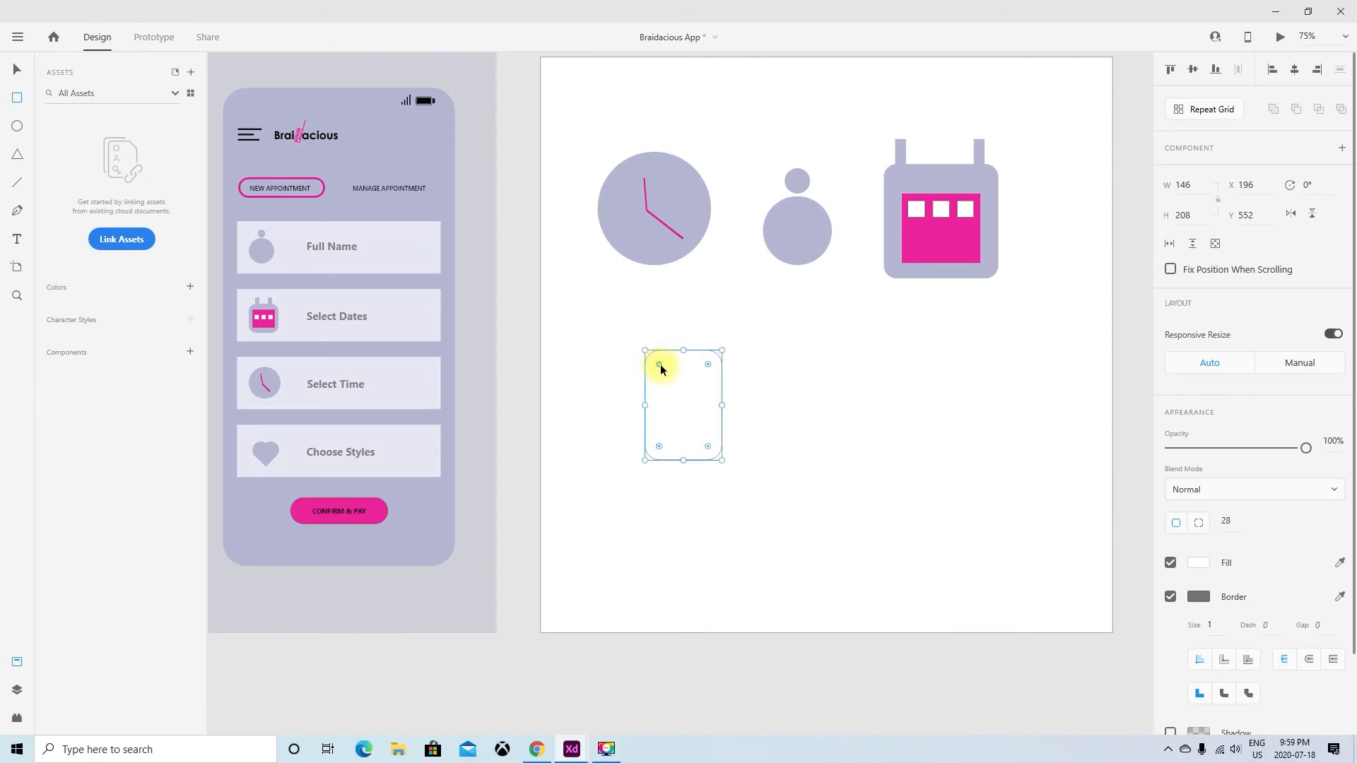
key(ctrl+z)
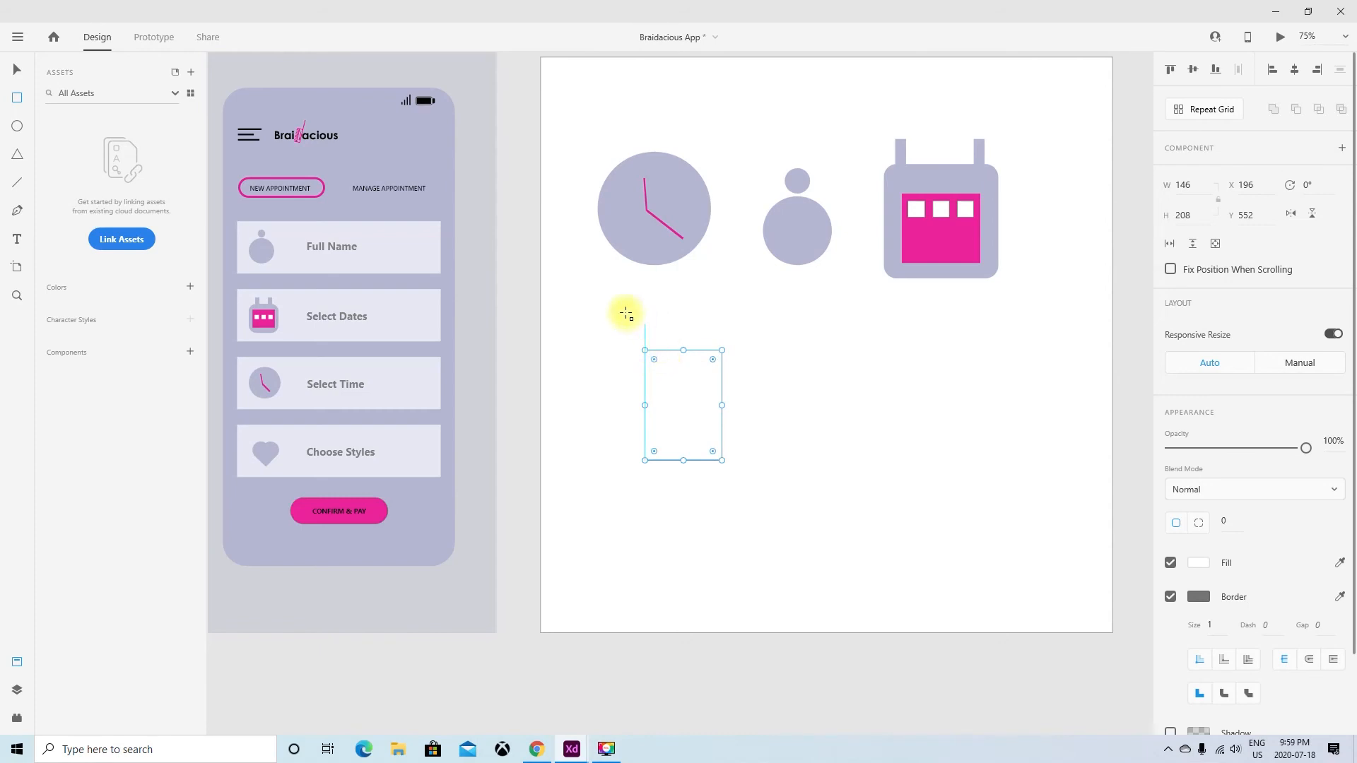
Step: Round only the rectangle's two top corners individually into an arch, with radii of about 78 and 68
click(14, 71)
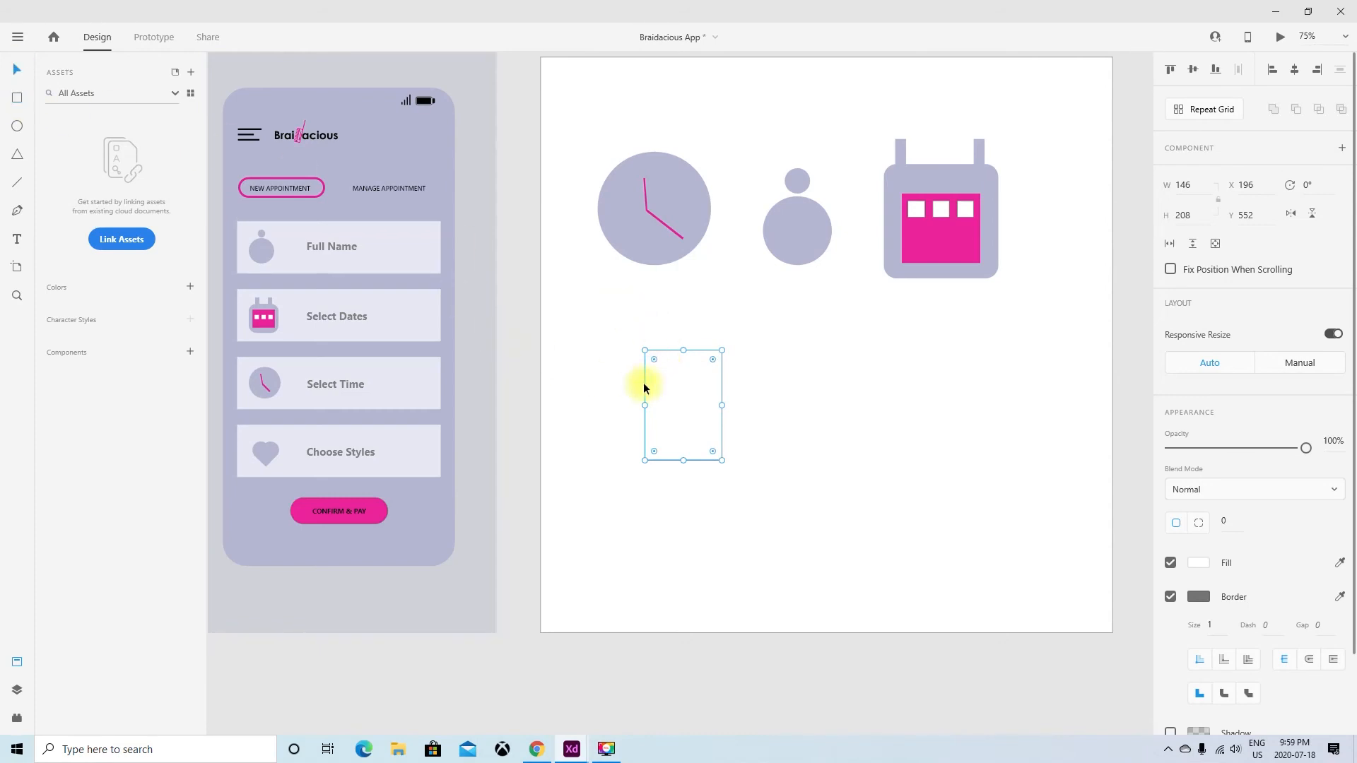
click(757, 354)
click(656, 357)
drag(654, 360, 658, 367)
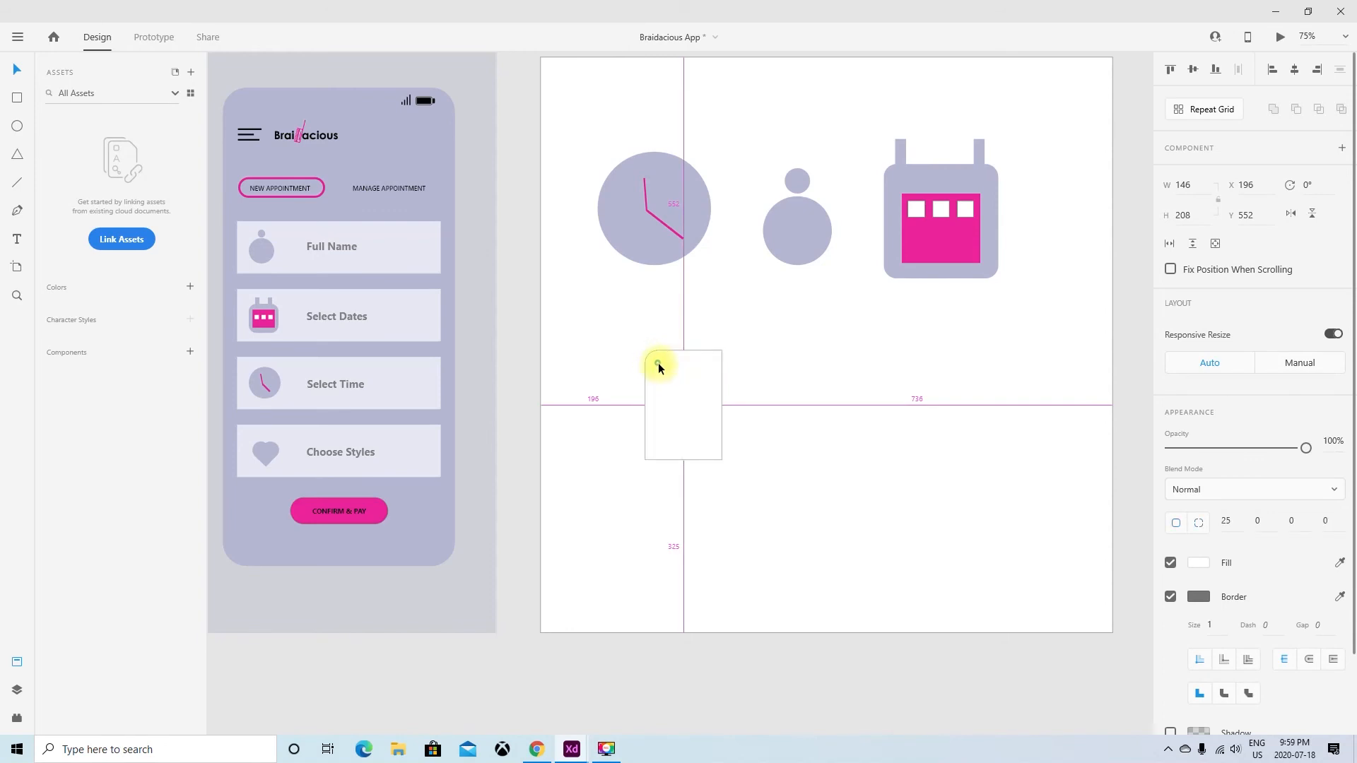
drag(675, 374, 711, 367)
drag(698, 388, 683, 390)
key(ctrl+z)
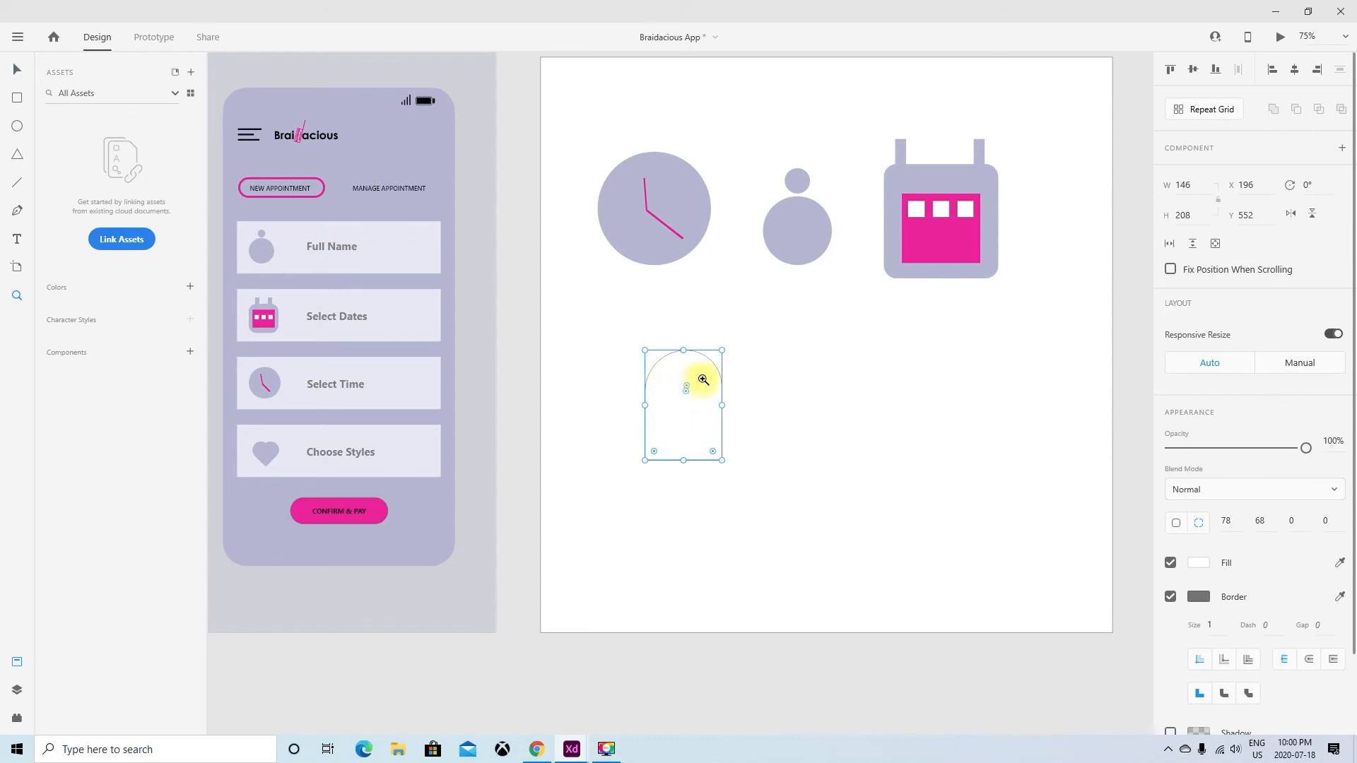
Step: Refine the arch's top corners to radii of about 72 and 68, keeping the bottom corners square at 0
click(10, 72)
drag(681, 385, 685, 389)
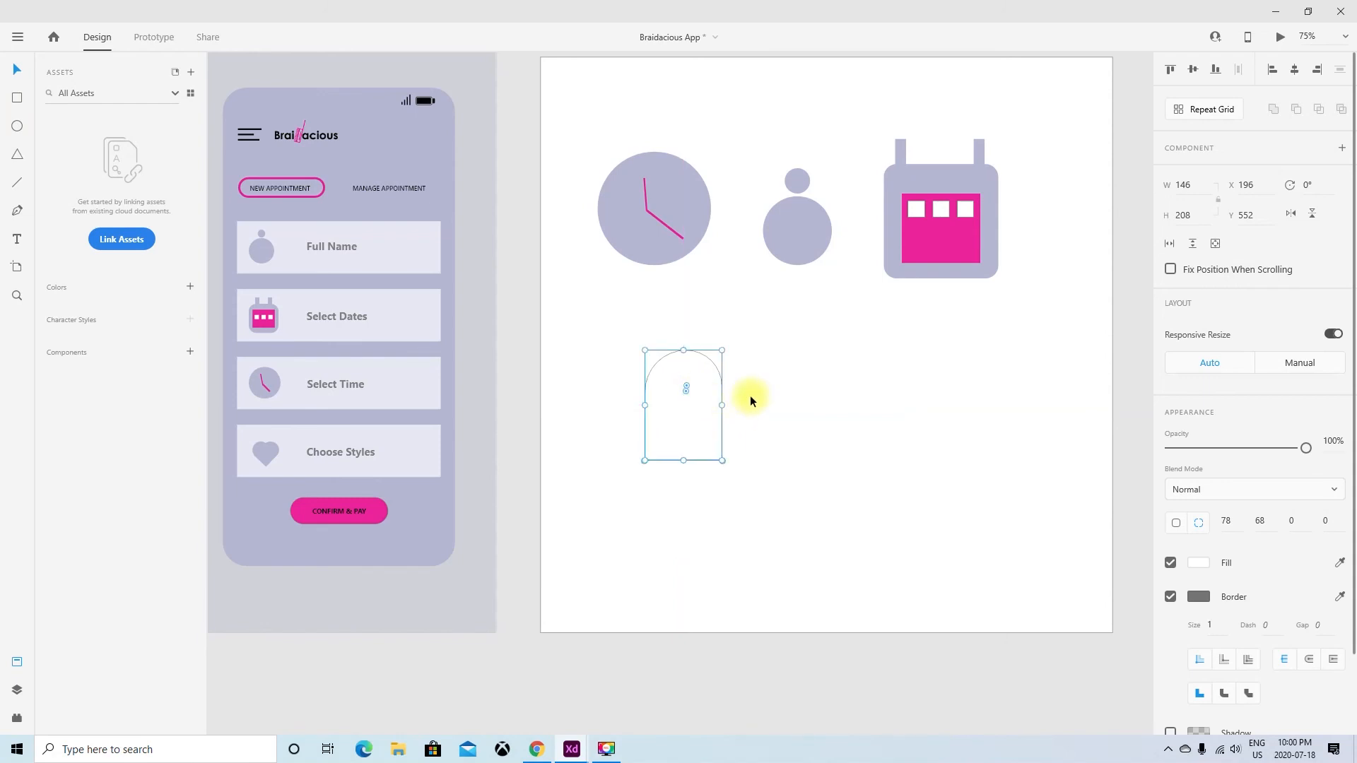
drag(682, 389, 685, 391)
key(ctrl+z)
key(z)
drag(652, 359, 702, 385)
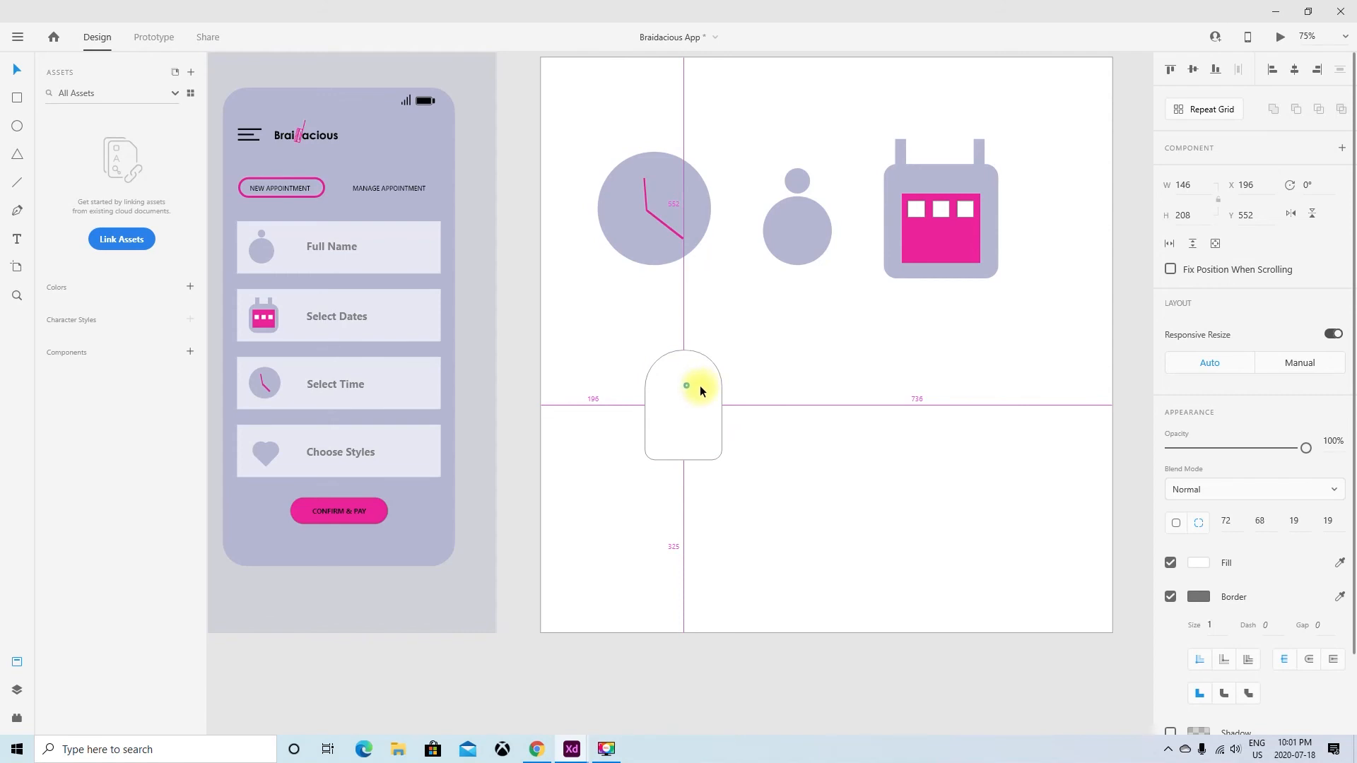
drag(700, 388, 701, 390)
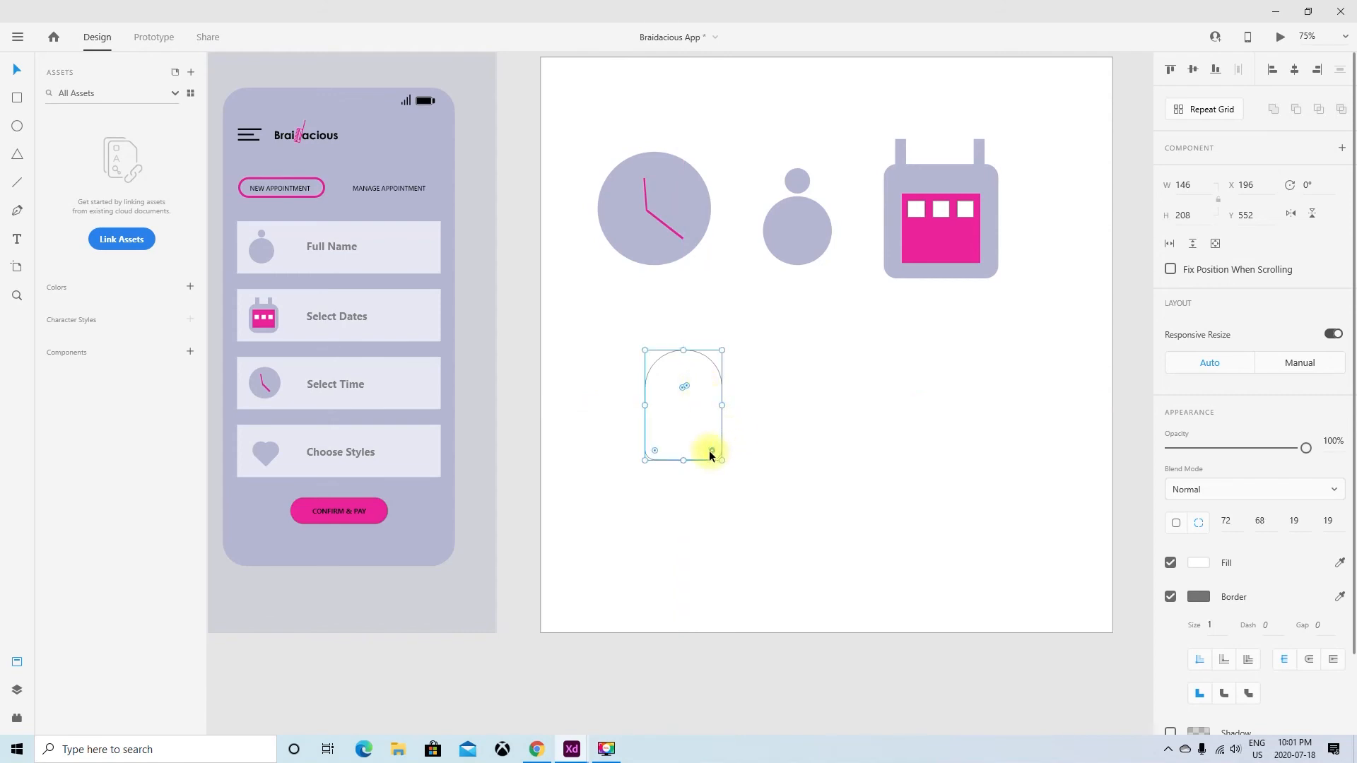
mouse_move(712, 453)
mouse_down()
mouse_move(721, 469)
mouse_move(636, 459)
mouse_move(727, 472)
mouse_up()
click(776, 447)
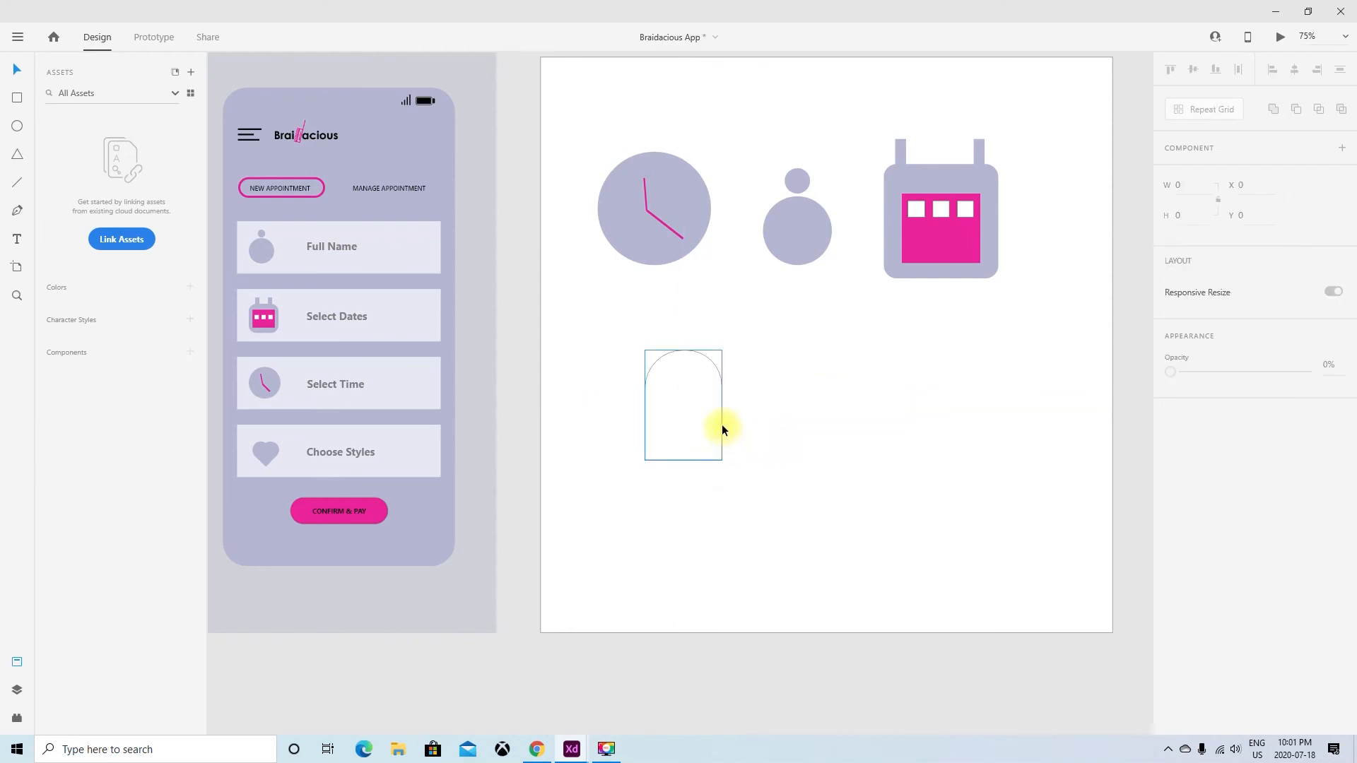
Step: Duplicate the arch rotated 90° clockwise and overlay the copy on the original with their lower-left corners matching
drag(722, 424, 802, 424)
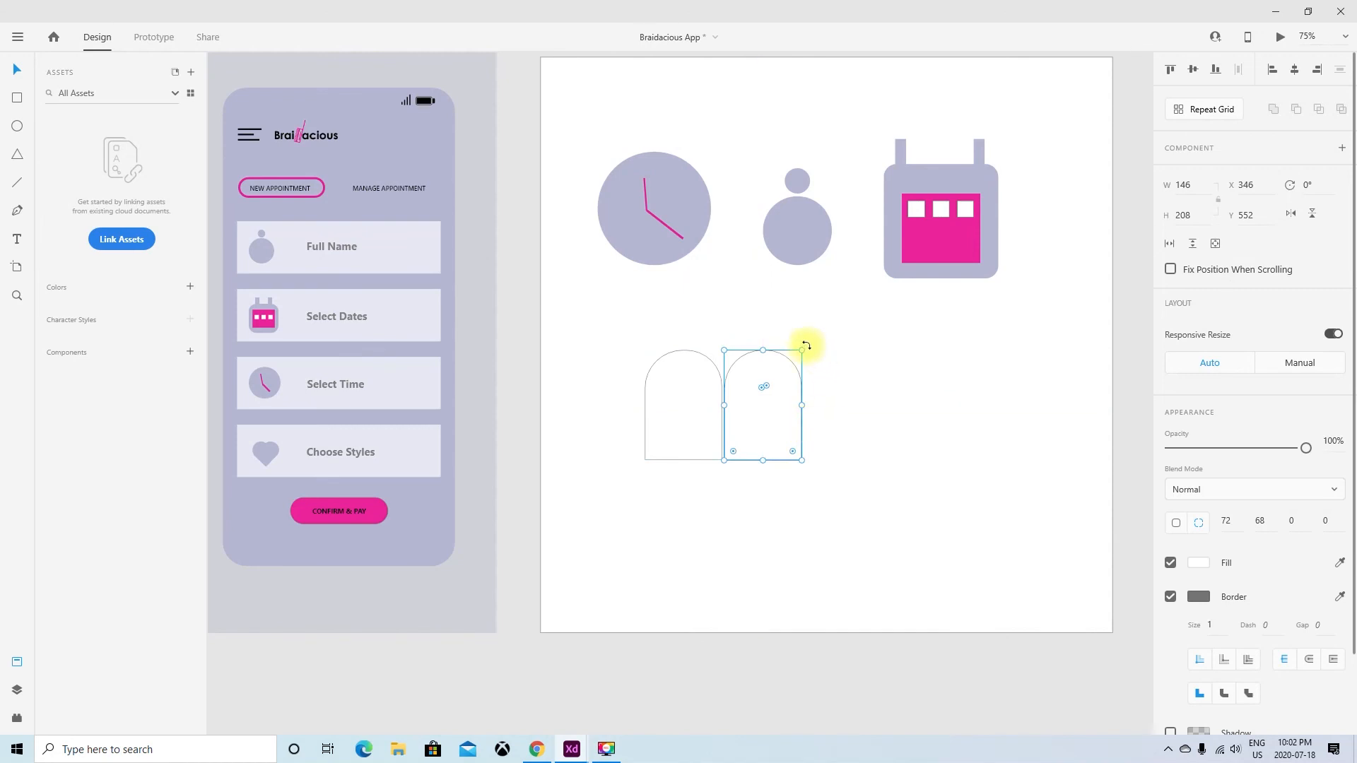
drag(804, 344, 858, 464)
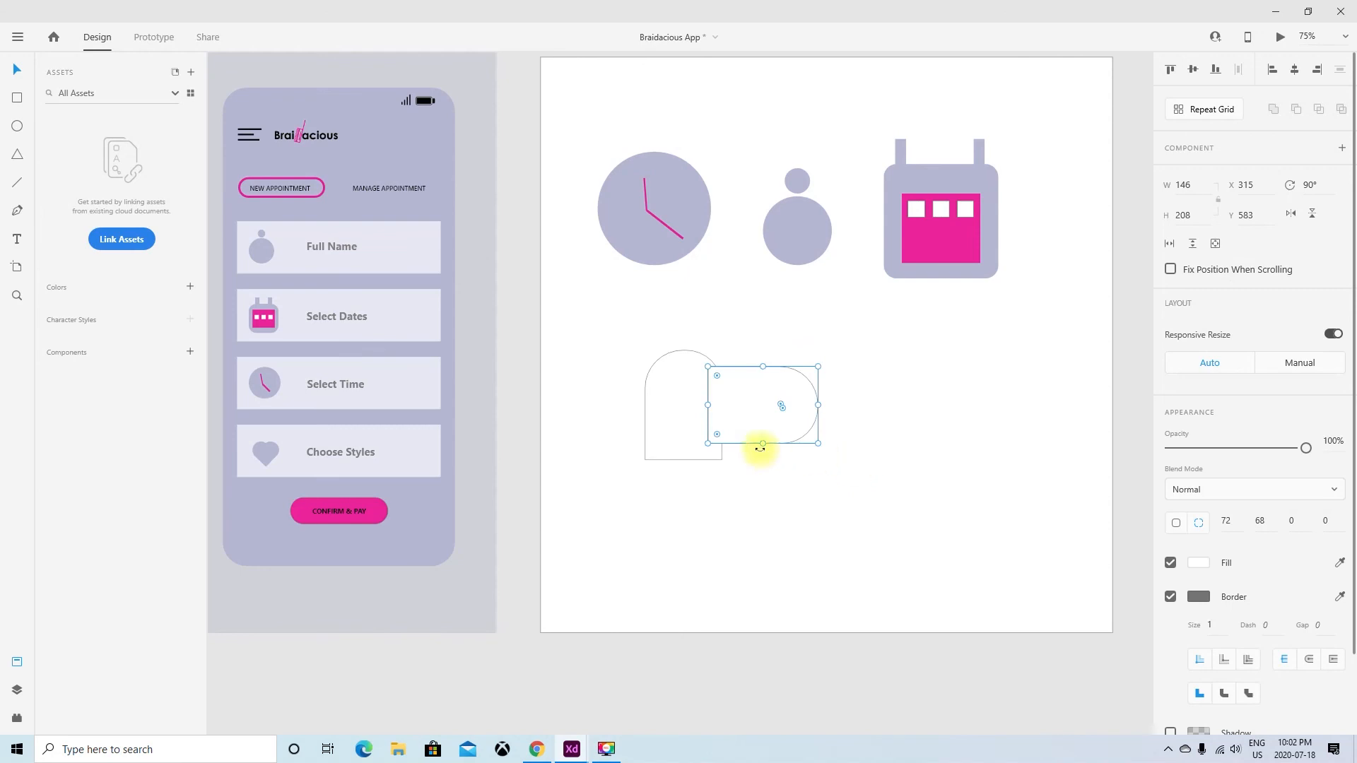
drag(744, 445, 744, 443)
drag(714, 458, 681, 459)
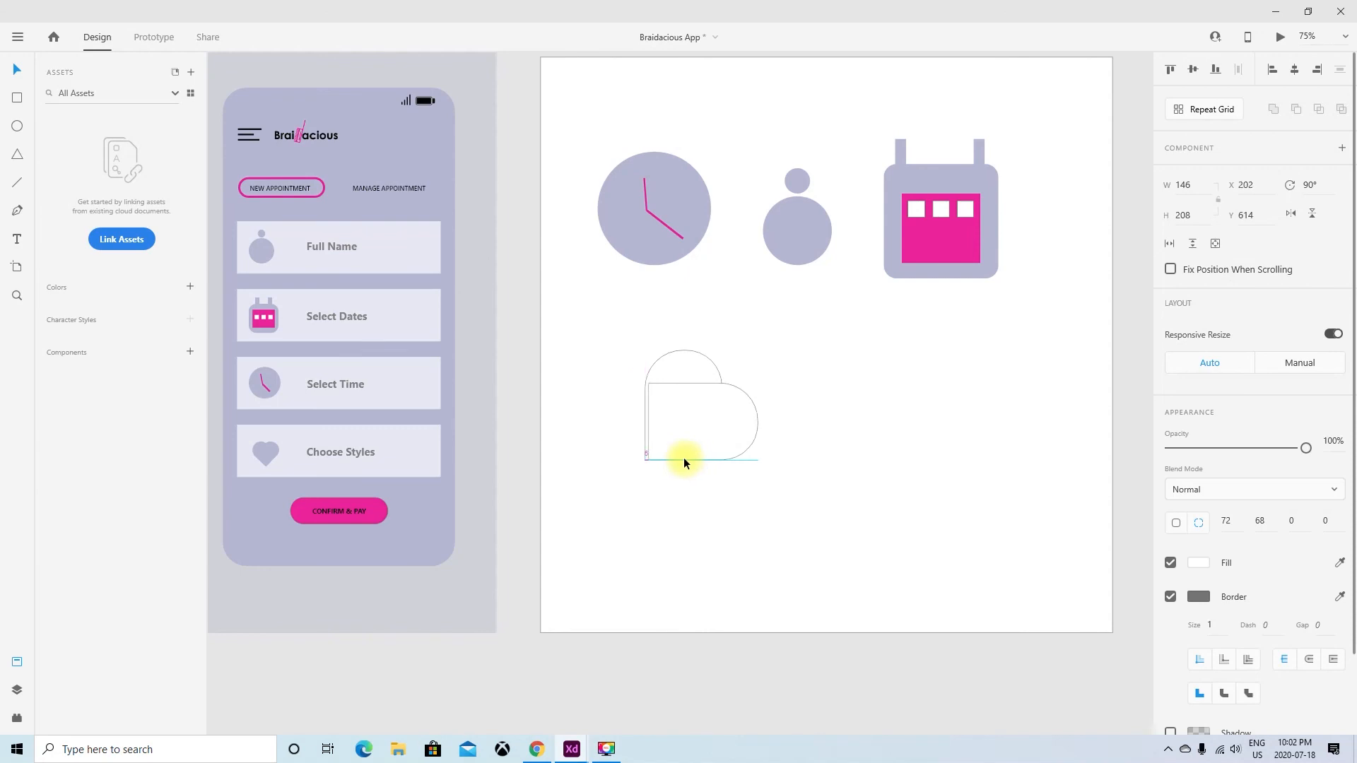
drag(682, 456, 683, 457)
click(827, 485)
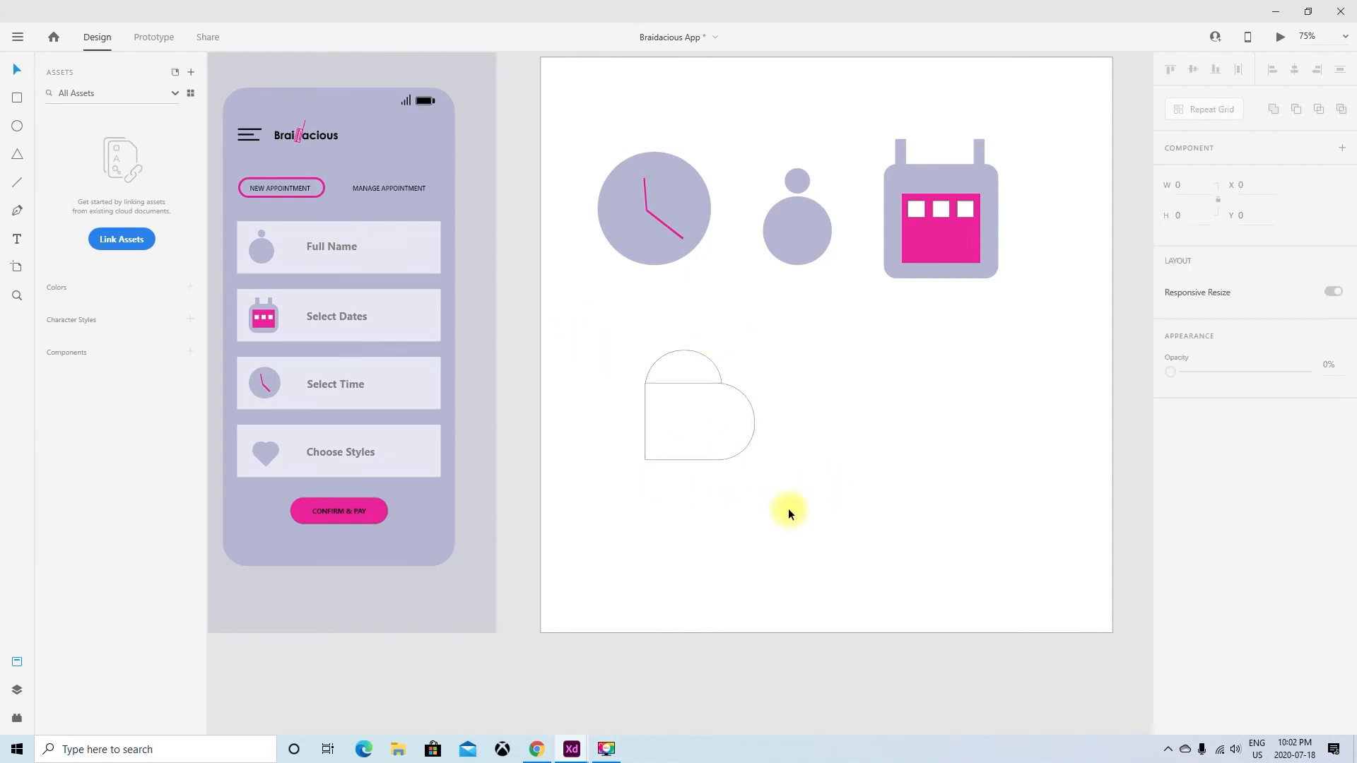
Step: Merge the two overlapping arches into a single heart shape with the Add operation
drag(754, 512, 629, 327)
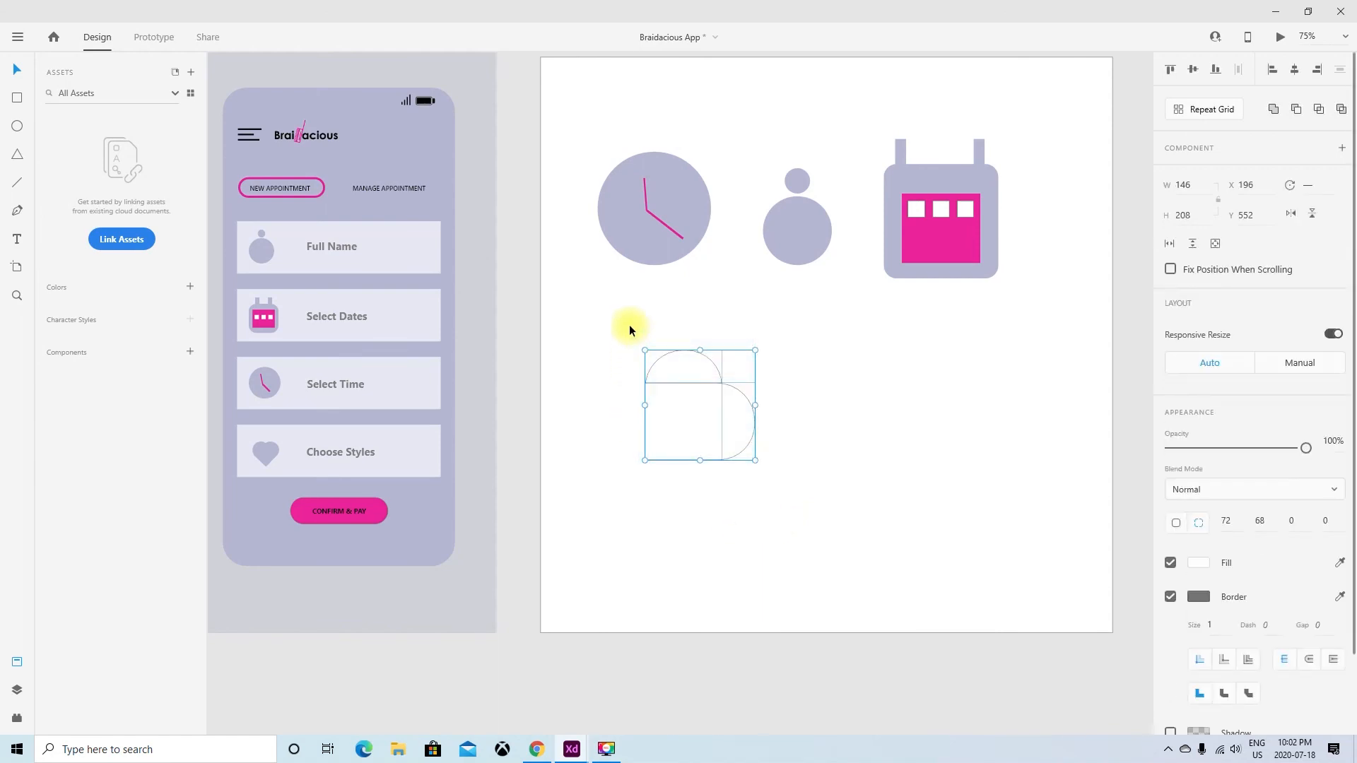
click(1275, 113)
click(964, 427)
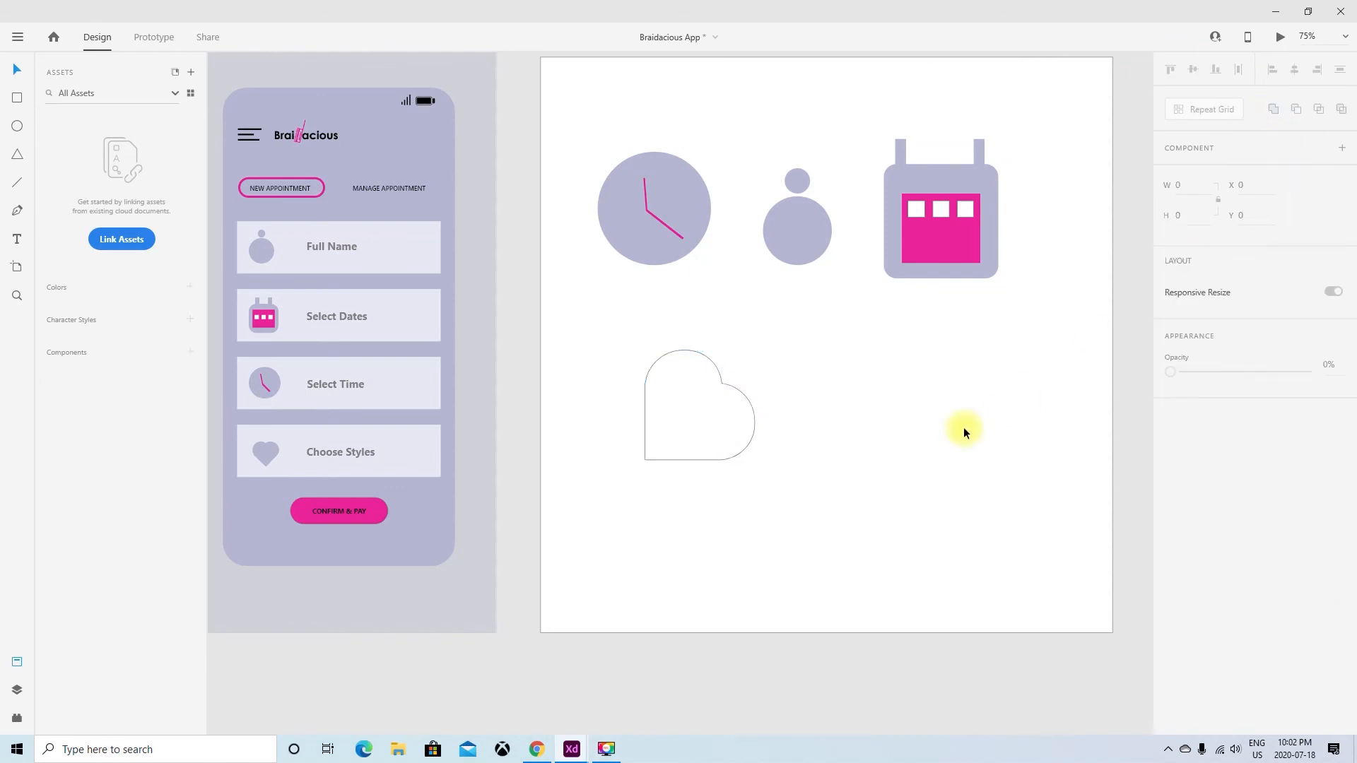
Step: Rotate the merged heart shape to about -44° so its tip points straight down
click(754, 418)
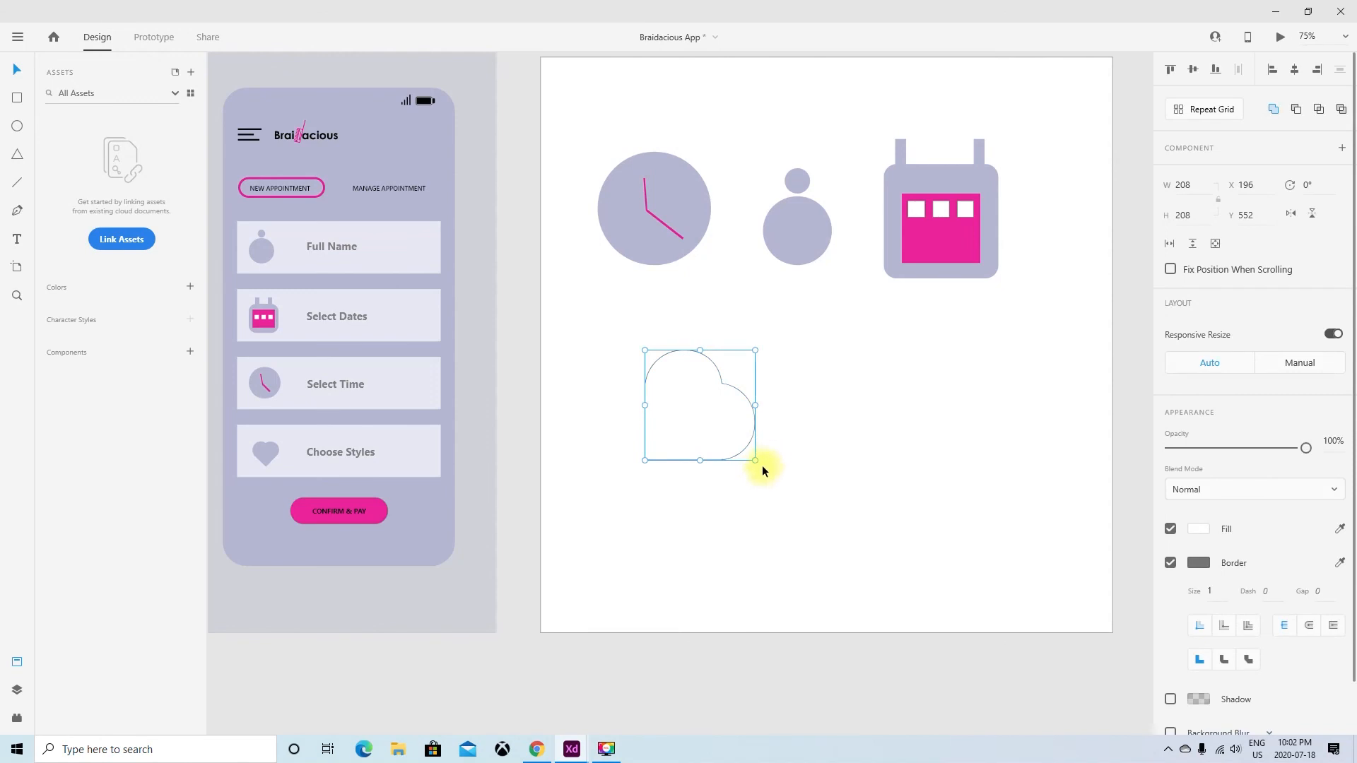
drag(755, 465, 778, 403)
click(846, 477)
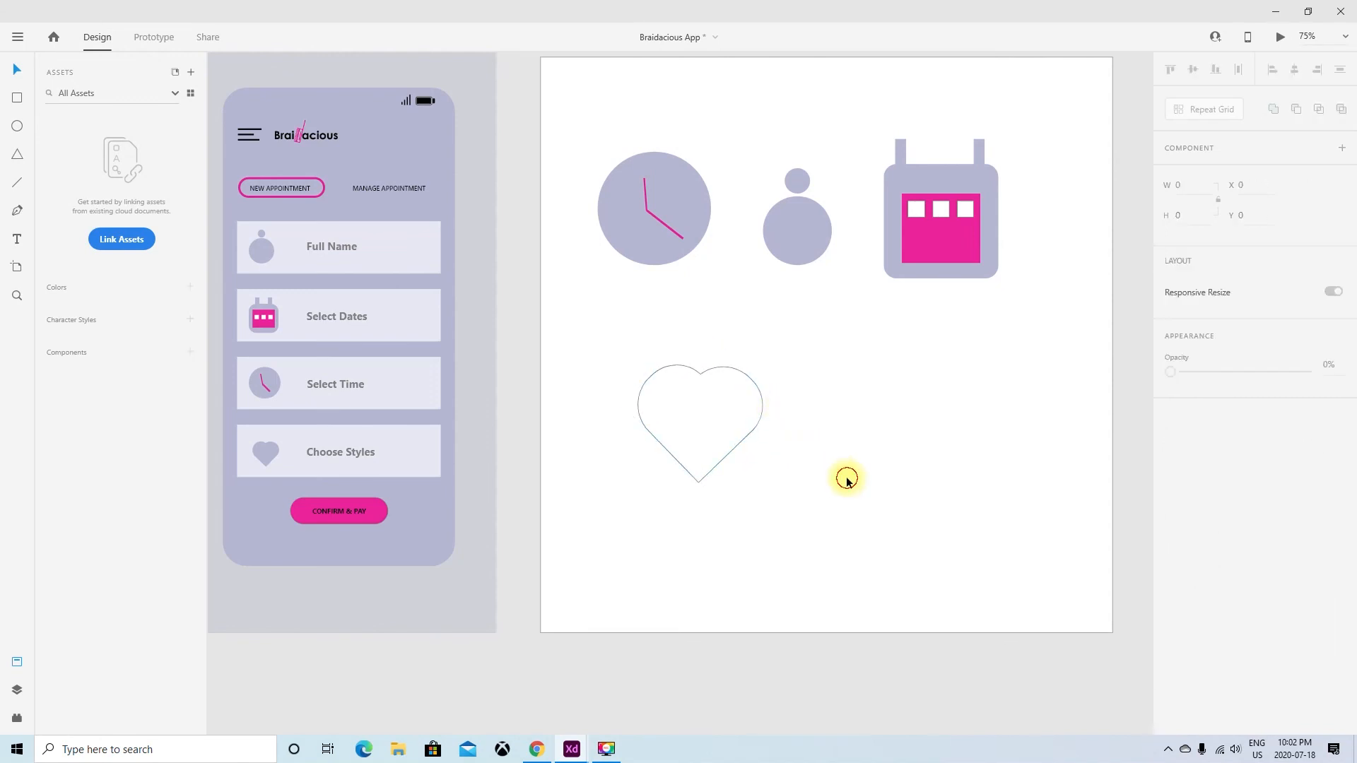
Step: Remove the heart's border and fill it with the lavender sampled from the app screen's background
click(736, 442)
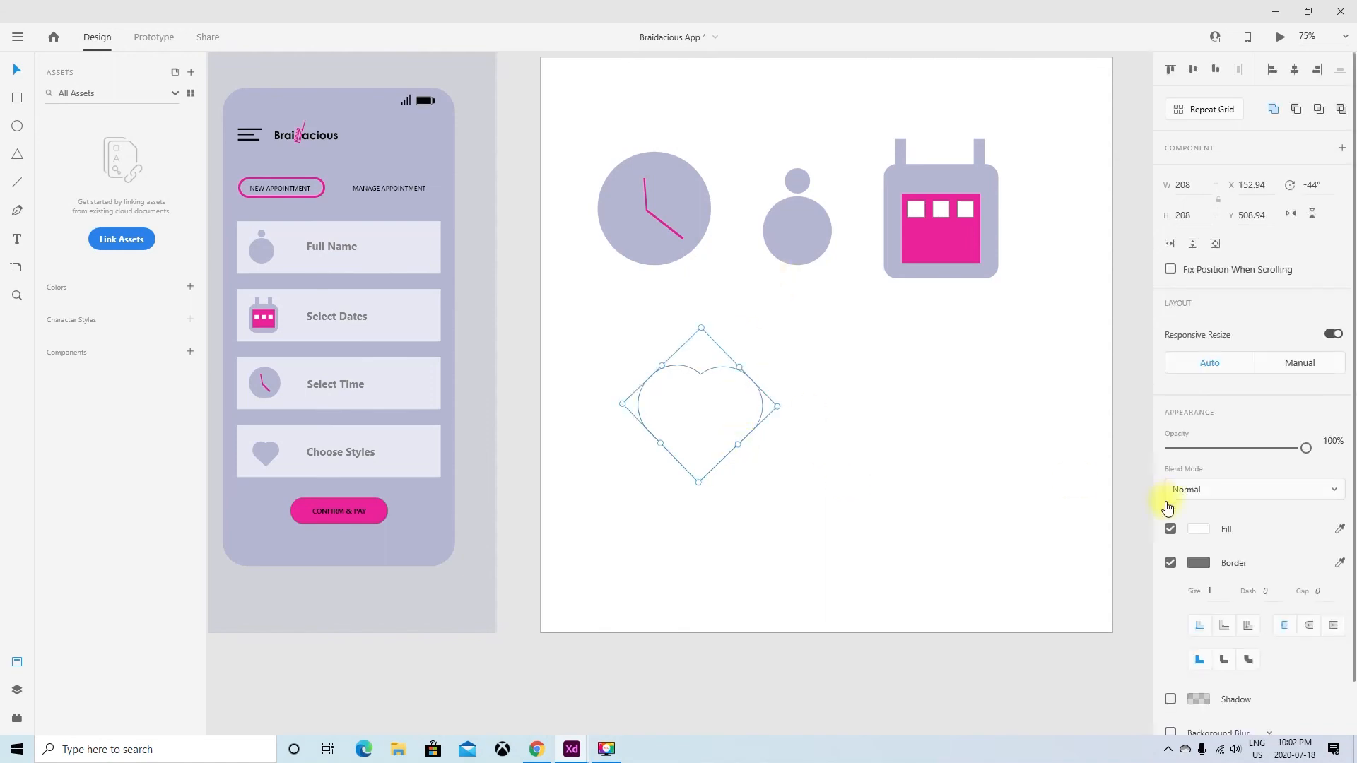
click(1170, 563)
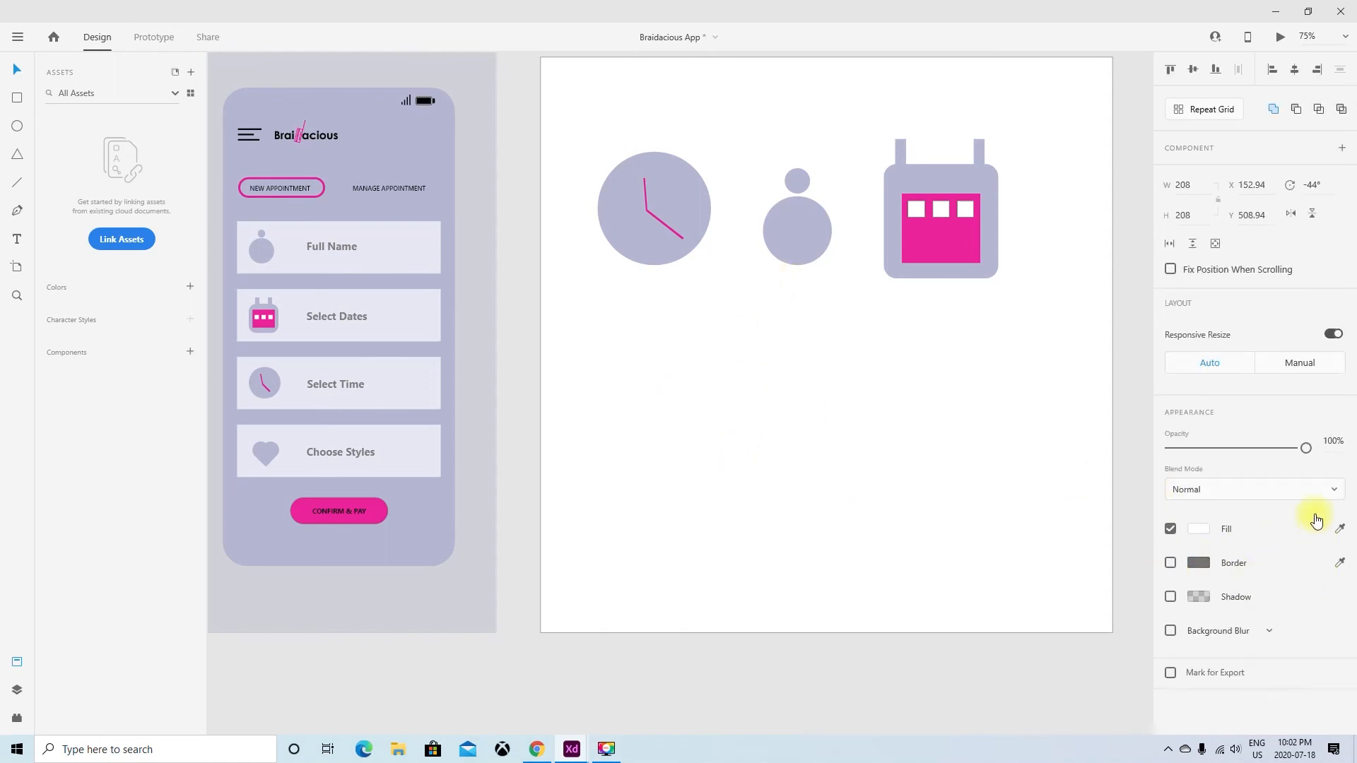
click(1339, 529)
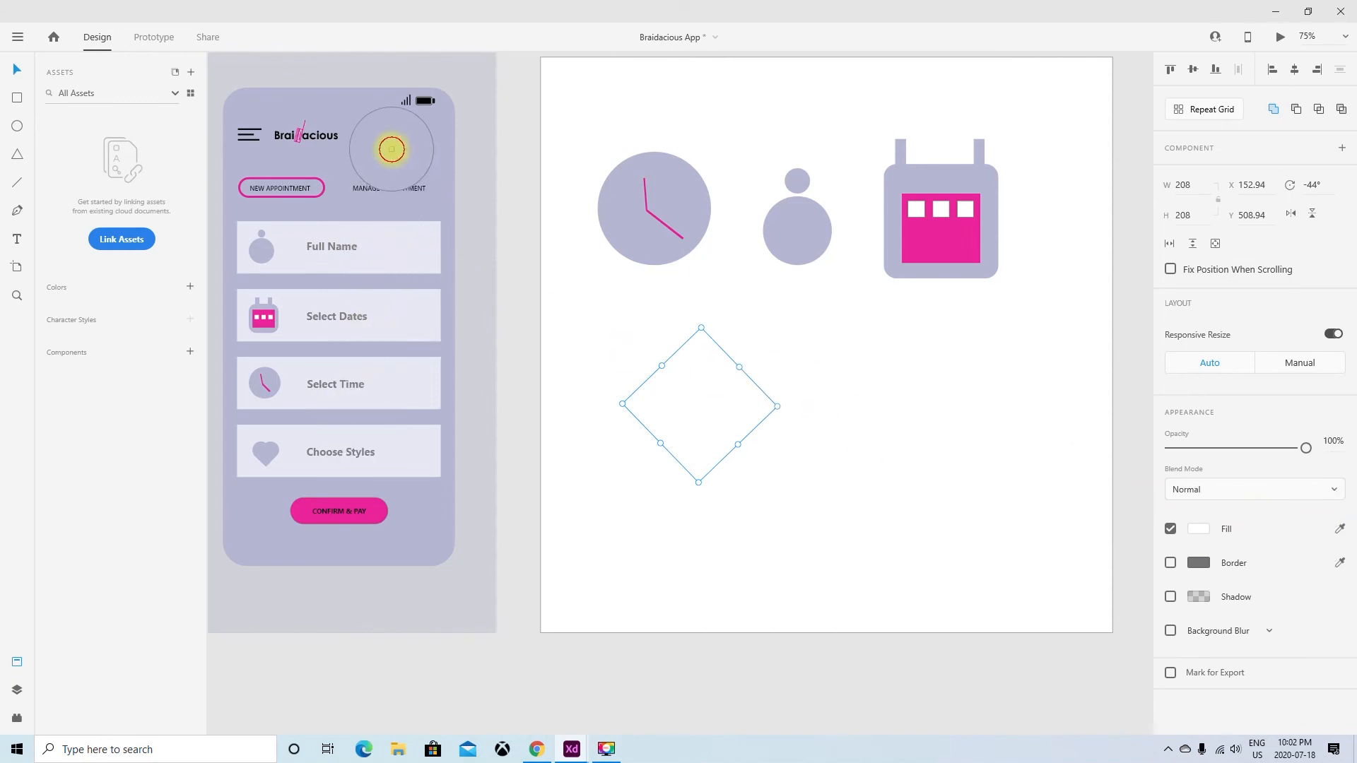
click(391, 146)
Step: Move the heart icon directly below the calendar icon and deselect it
drag(725, 430, 971, 405)
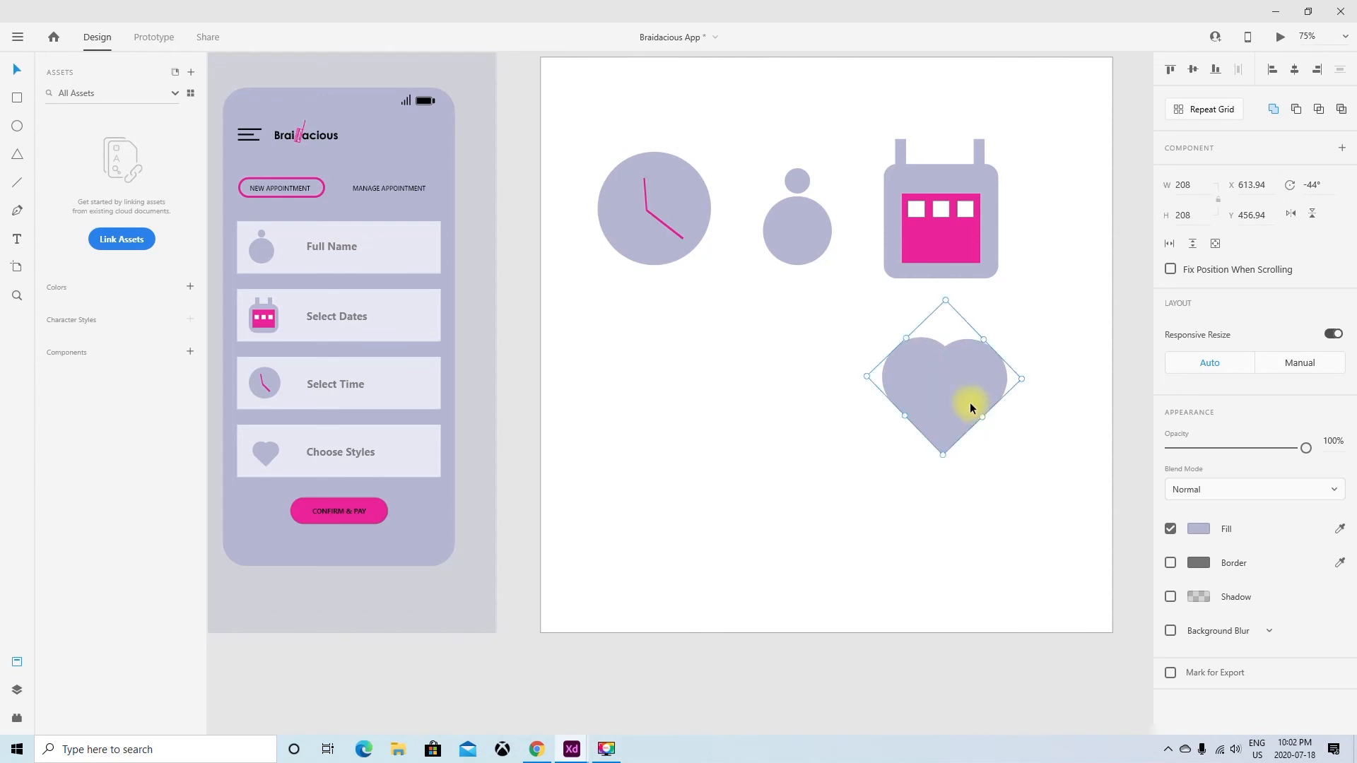
click(944, 547)
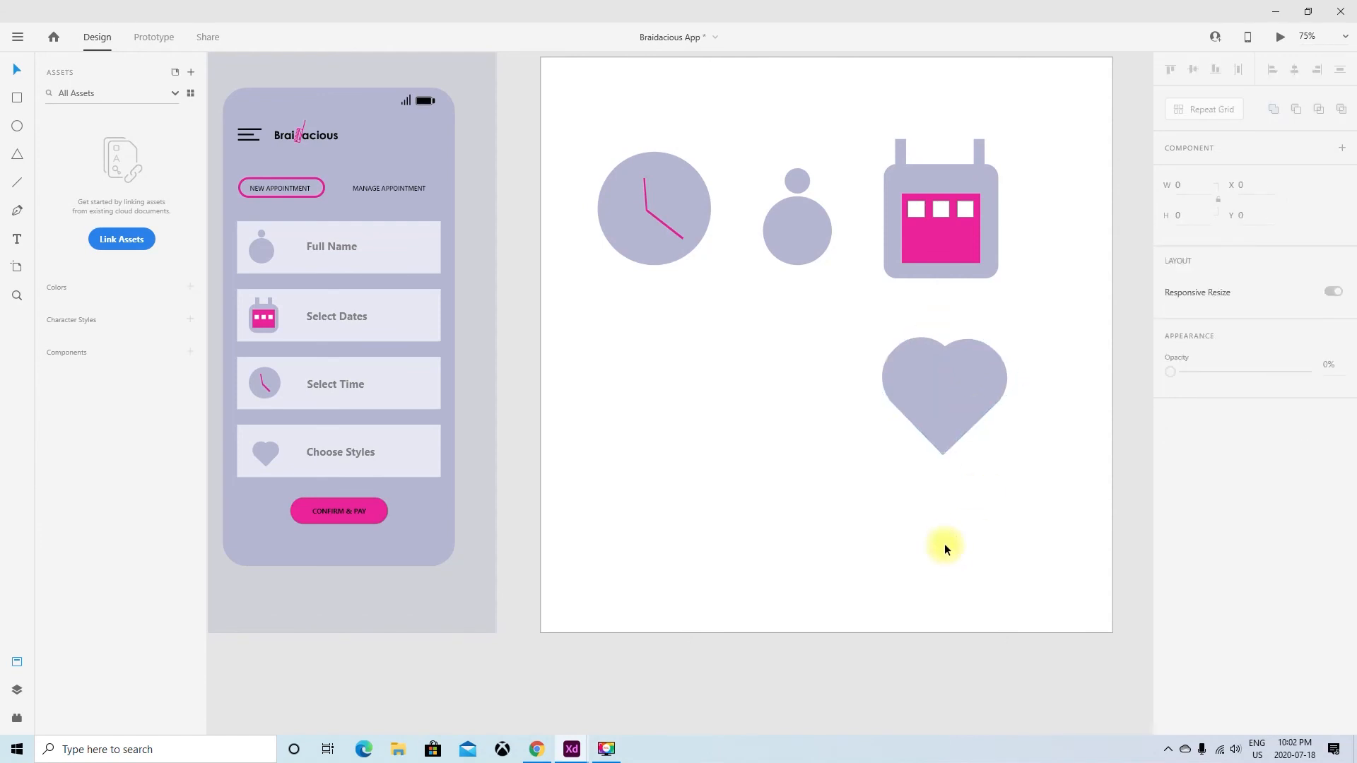